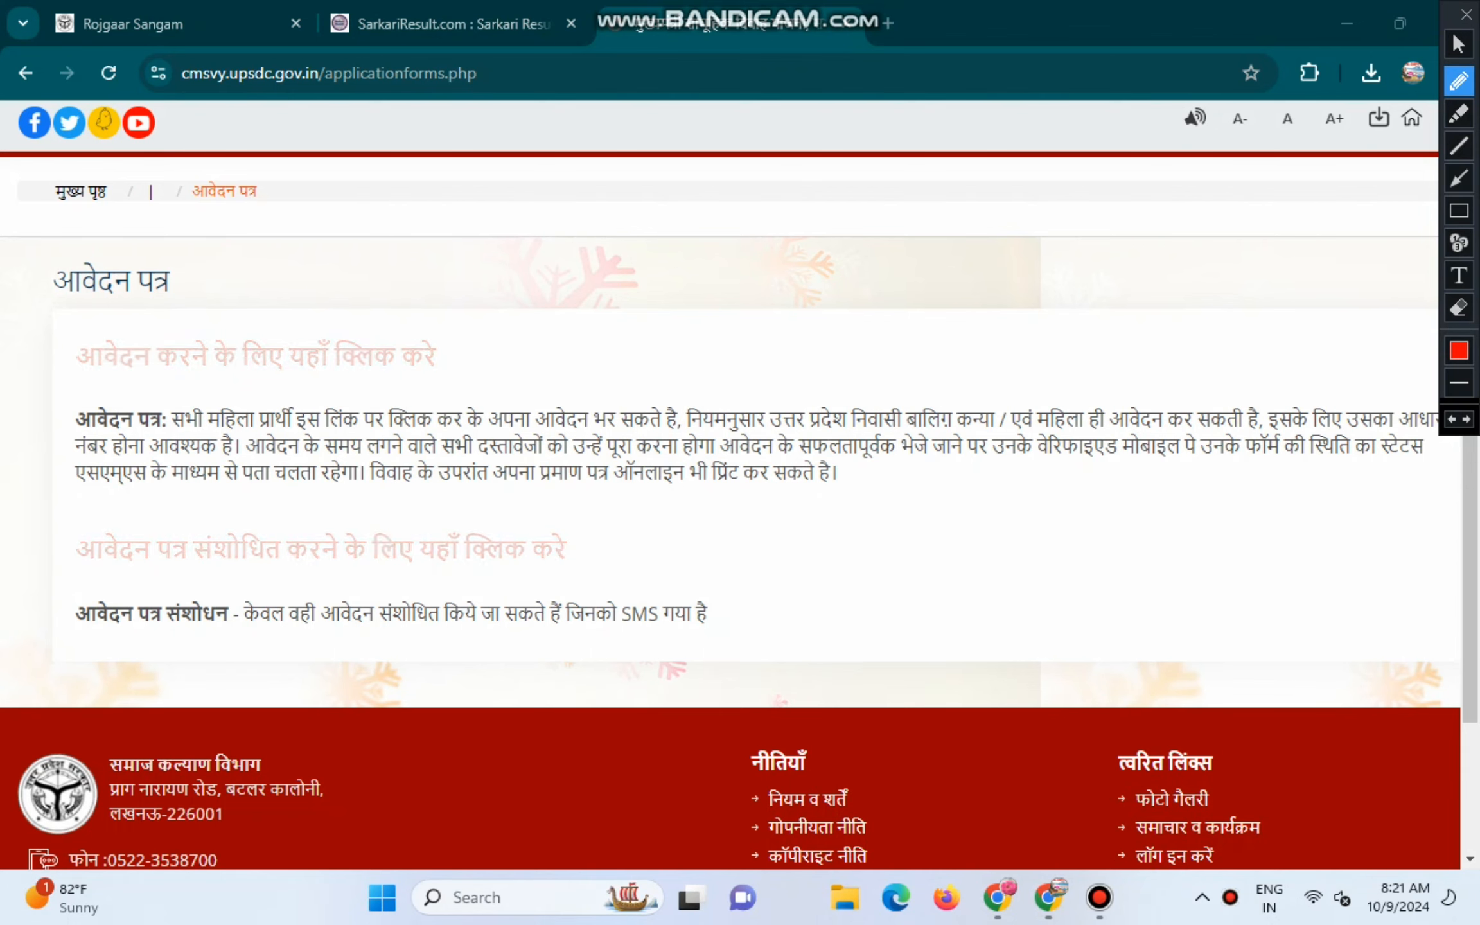
Step: Underline the key eligibility, Aadhaar, document and certificate-printing phrases in red in the आवेदन पत्र instructions
drag(187, 432, 362, 429)
drag(591, 432, 633, 429)
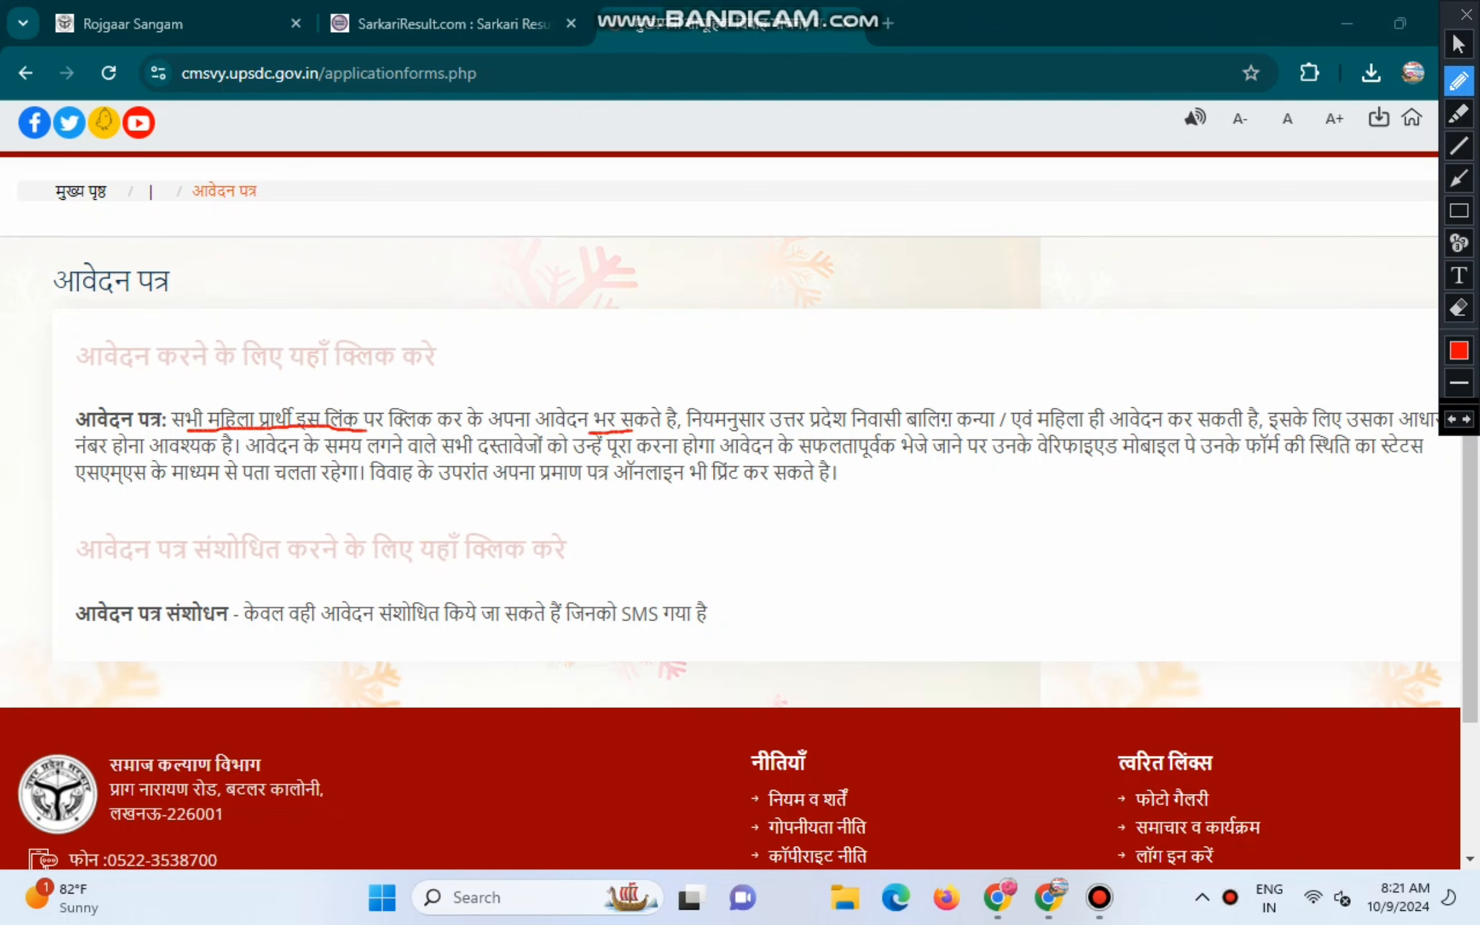
drag(785, 424, 960, 428)
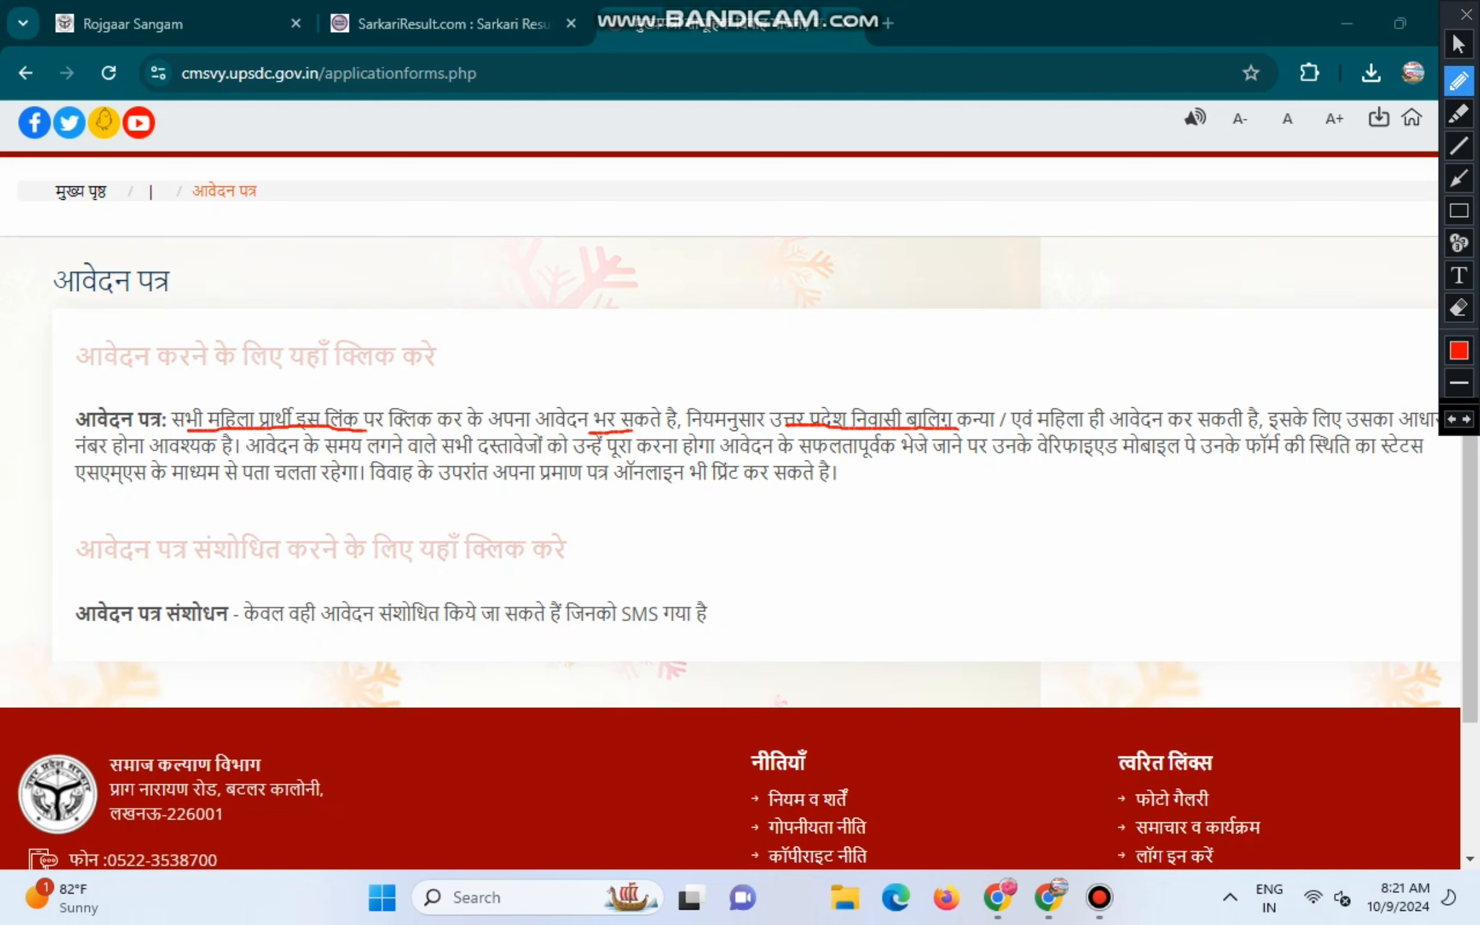
drag(1034, 428, 1191, 426)
drag(1295, 427, 1381, 429)
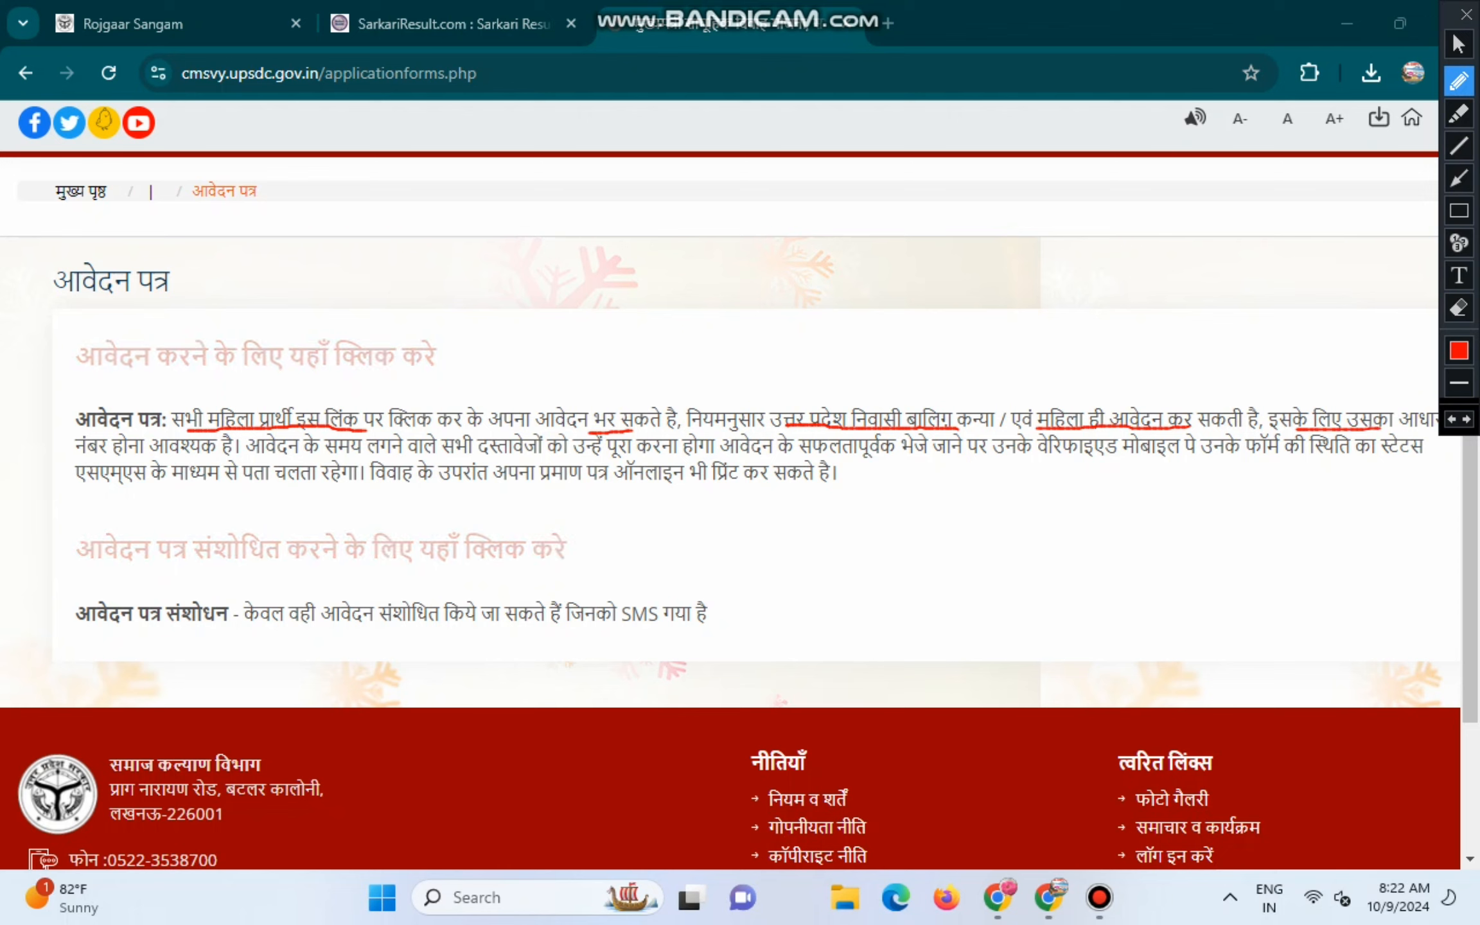
drag(95, 460, 204, 453)
drag(326, 460, 684, 462)
mouse_move(796, 454)
mouse_down()
mouse_move(994, 467)
mouse_move(1254, 453)
mouse_up()
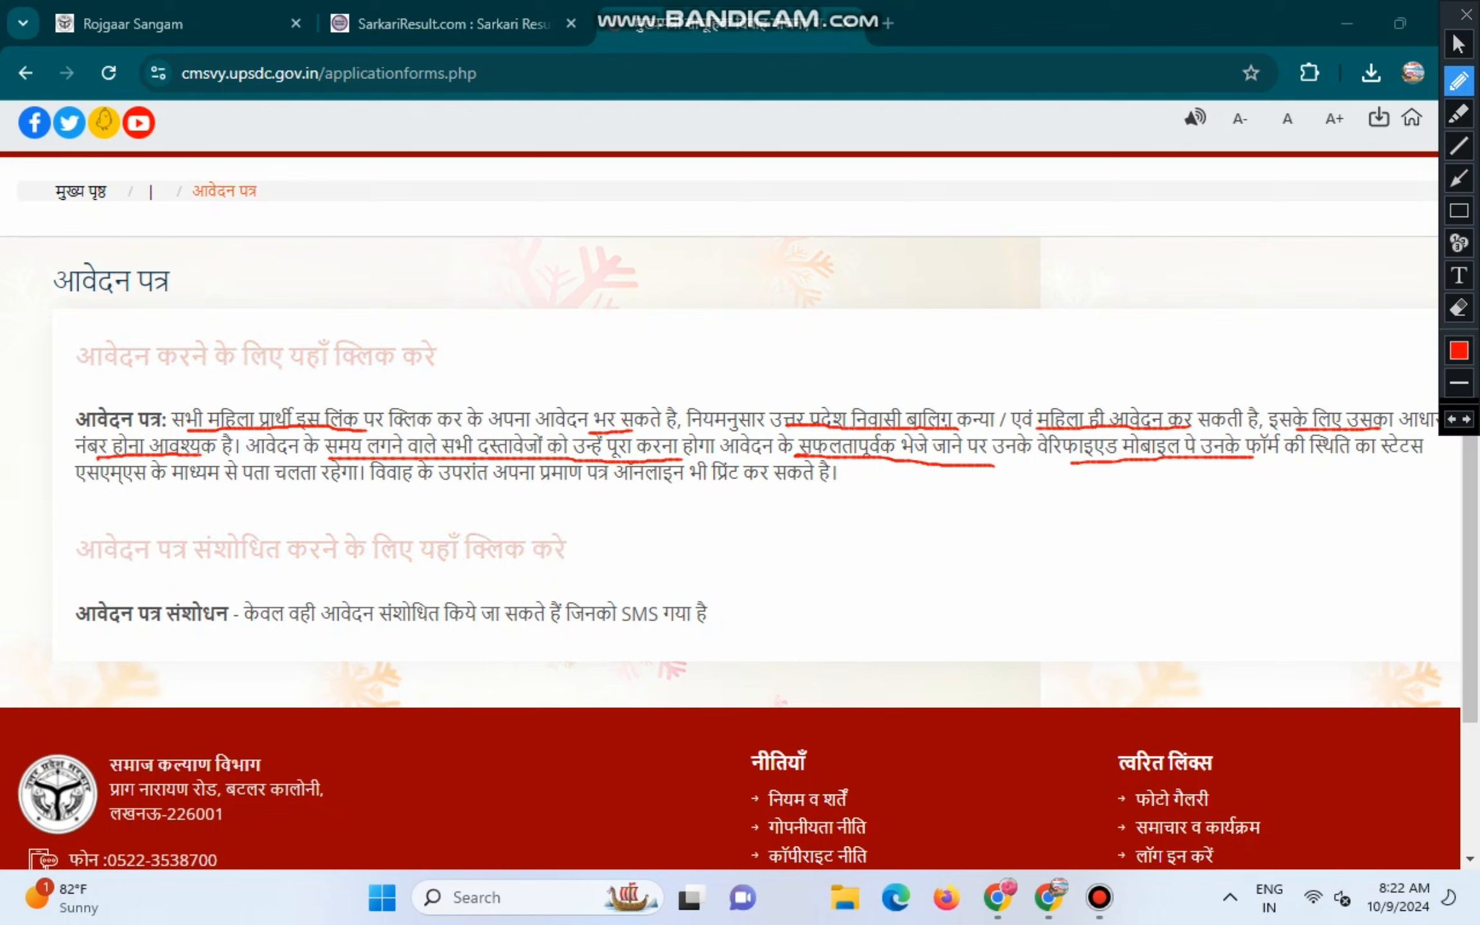
drag(543, 489, 754, 497)
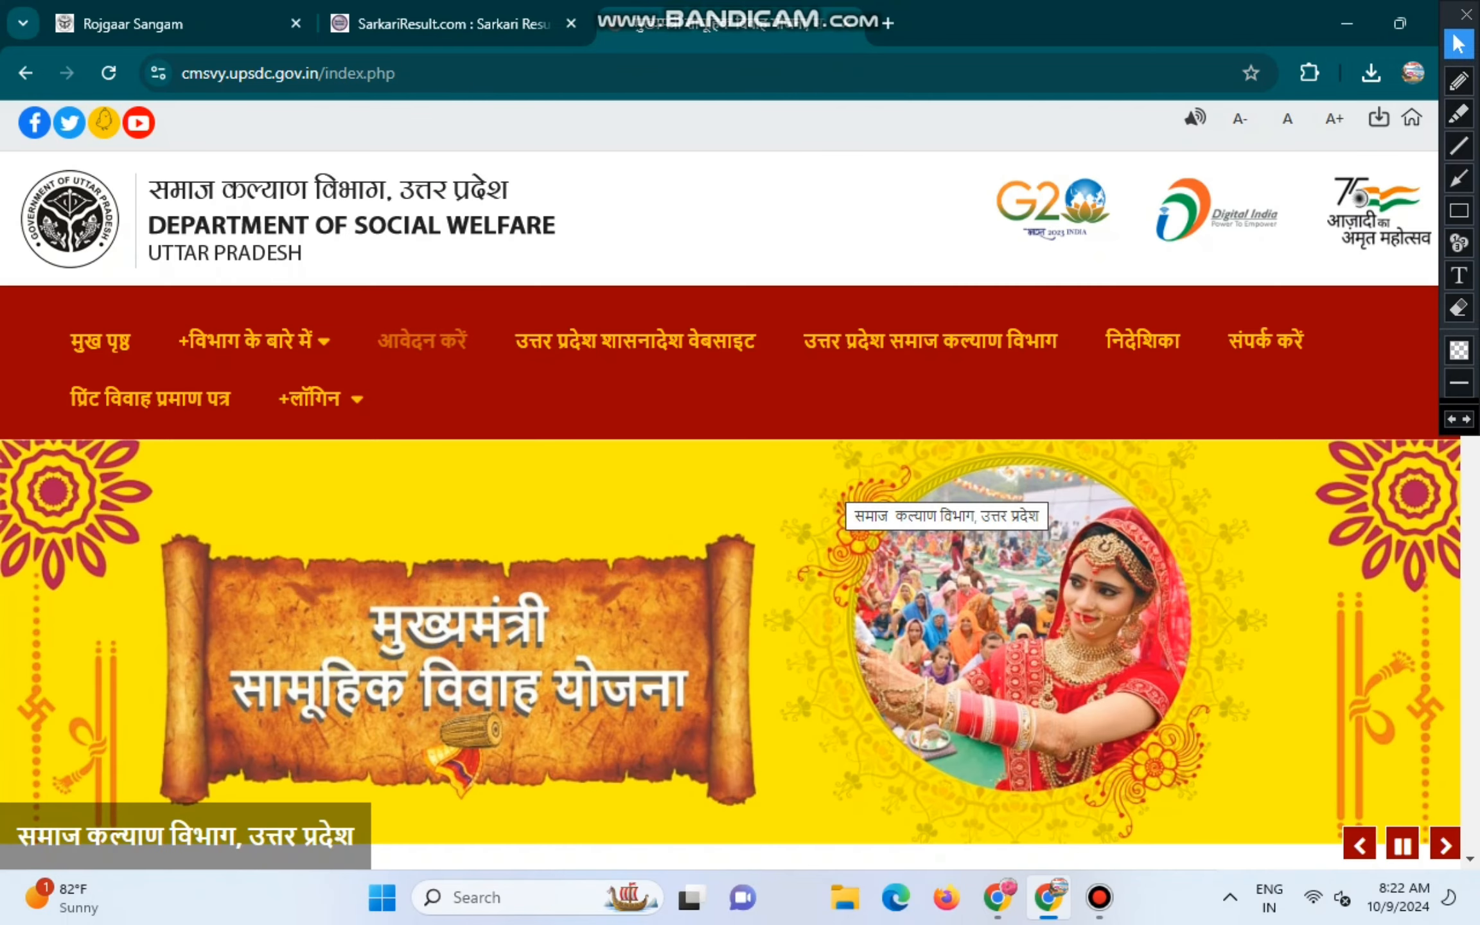
scroll(731, 514, down, 4)
scroll(731, 514, up, 4)
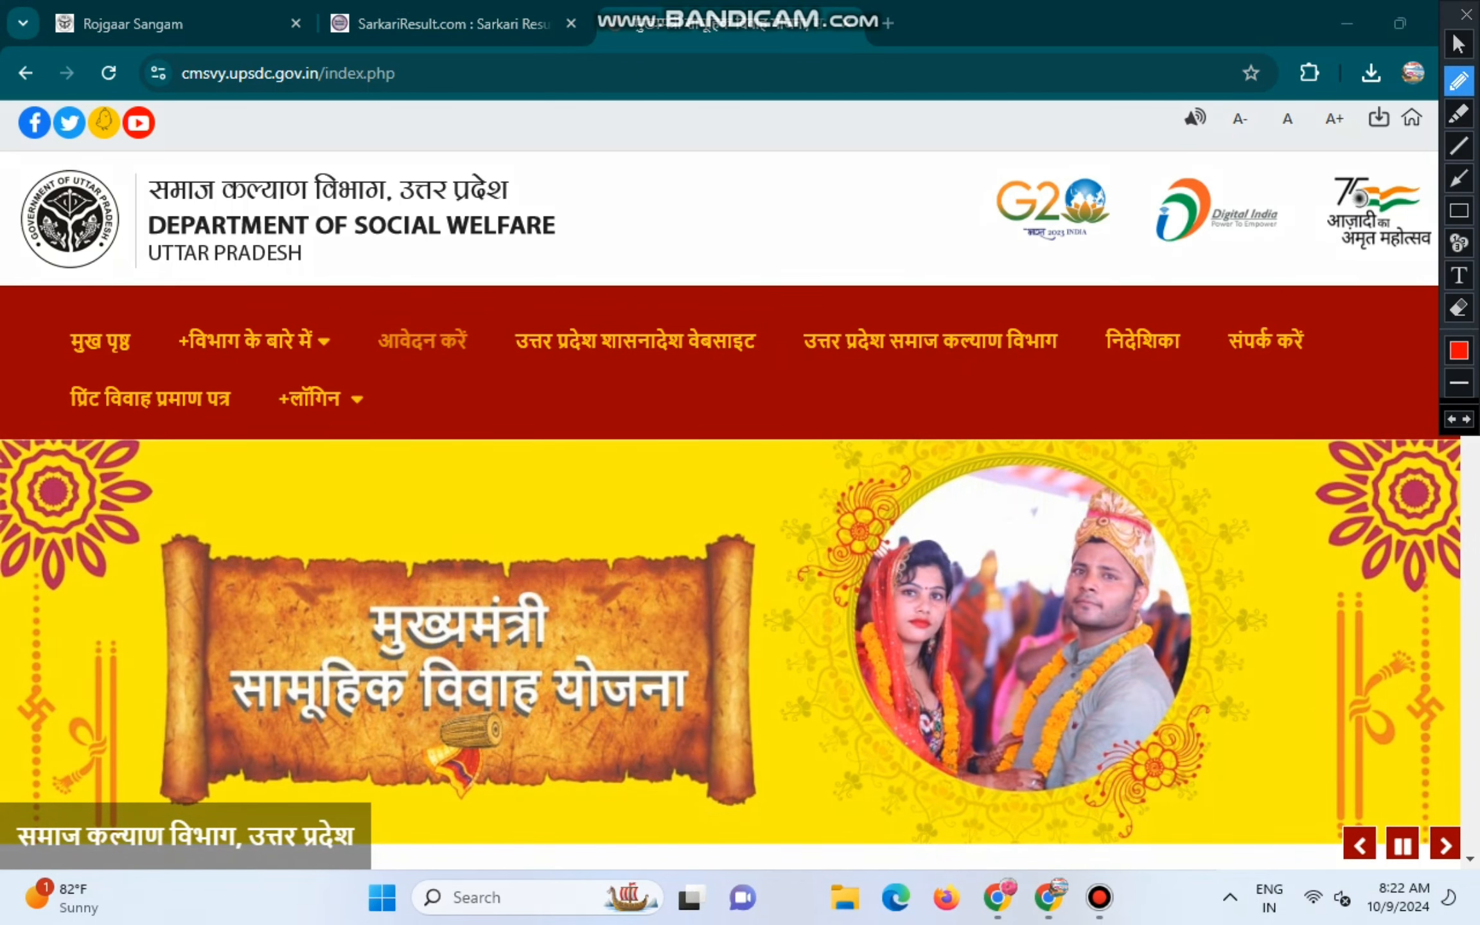
mouse_move(63, 305)
mouse_down()
mouse_move(95, 367)
mouse_move(132, 310)
mouse_move(63, 302)
mouse_up()
key(Escape)
Step: Underline in red the phrases on needy families, financial help and marriage customs in the मुख्यमंत्री सामूहिक विवाह योजना description
scroll(732, 540, down, 9)
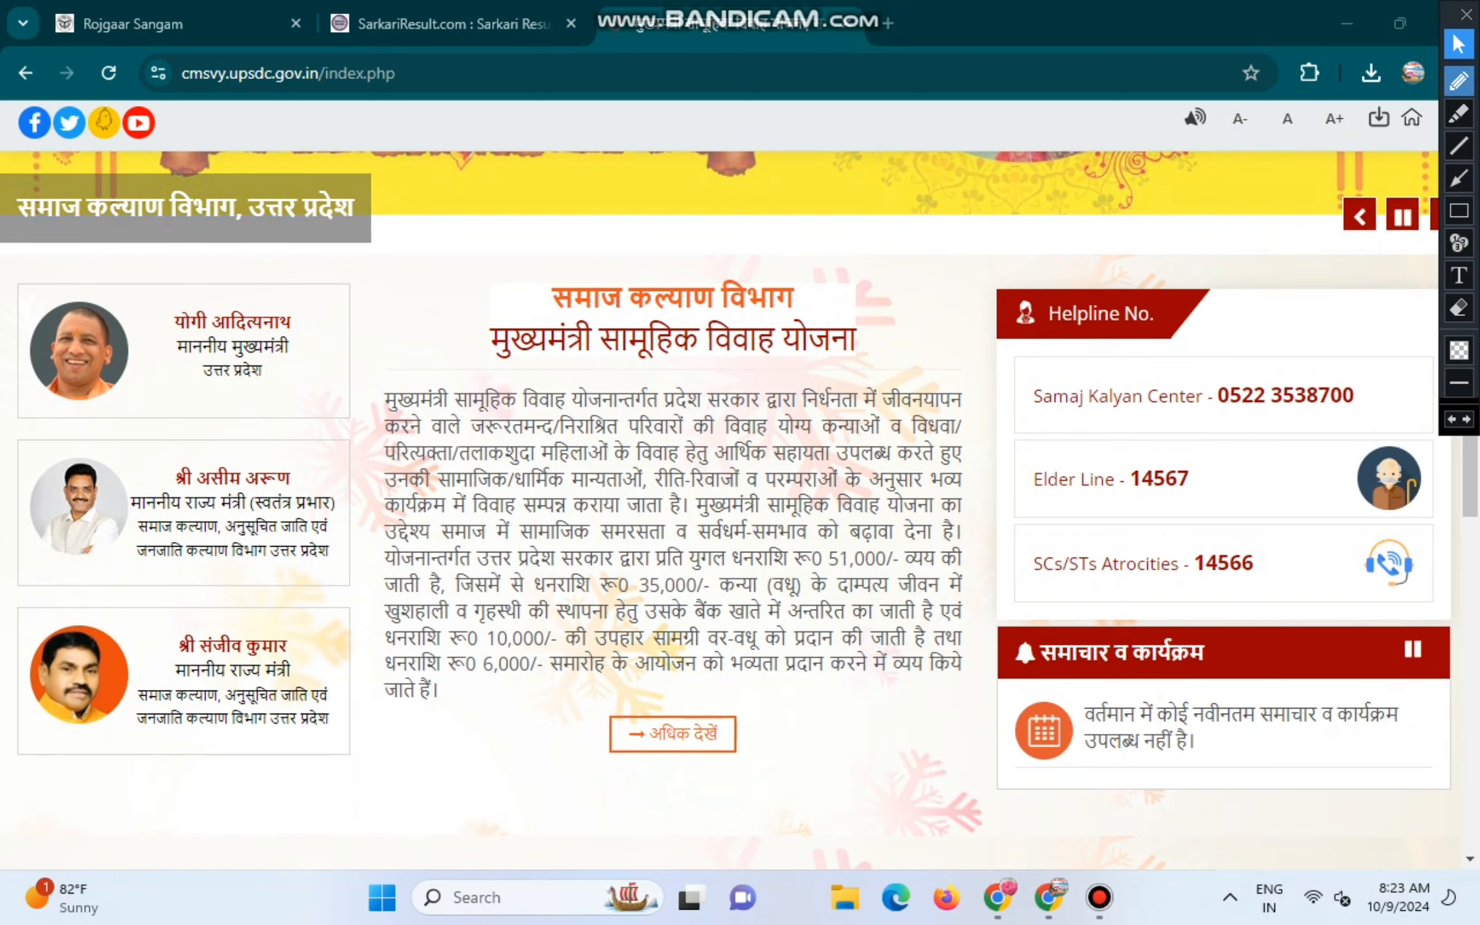
click(1459, 81)
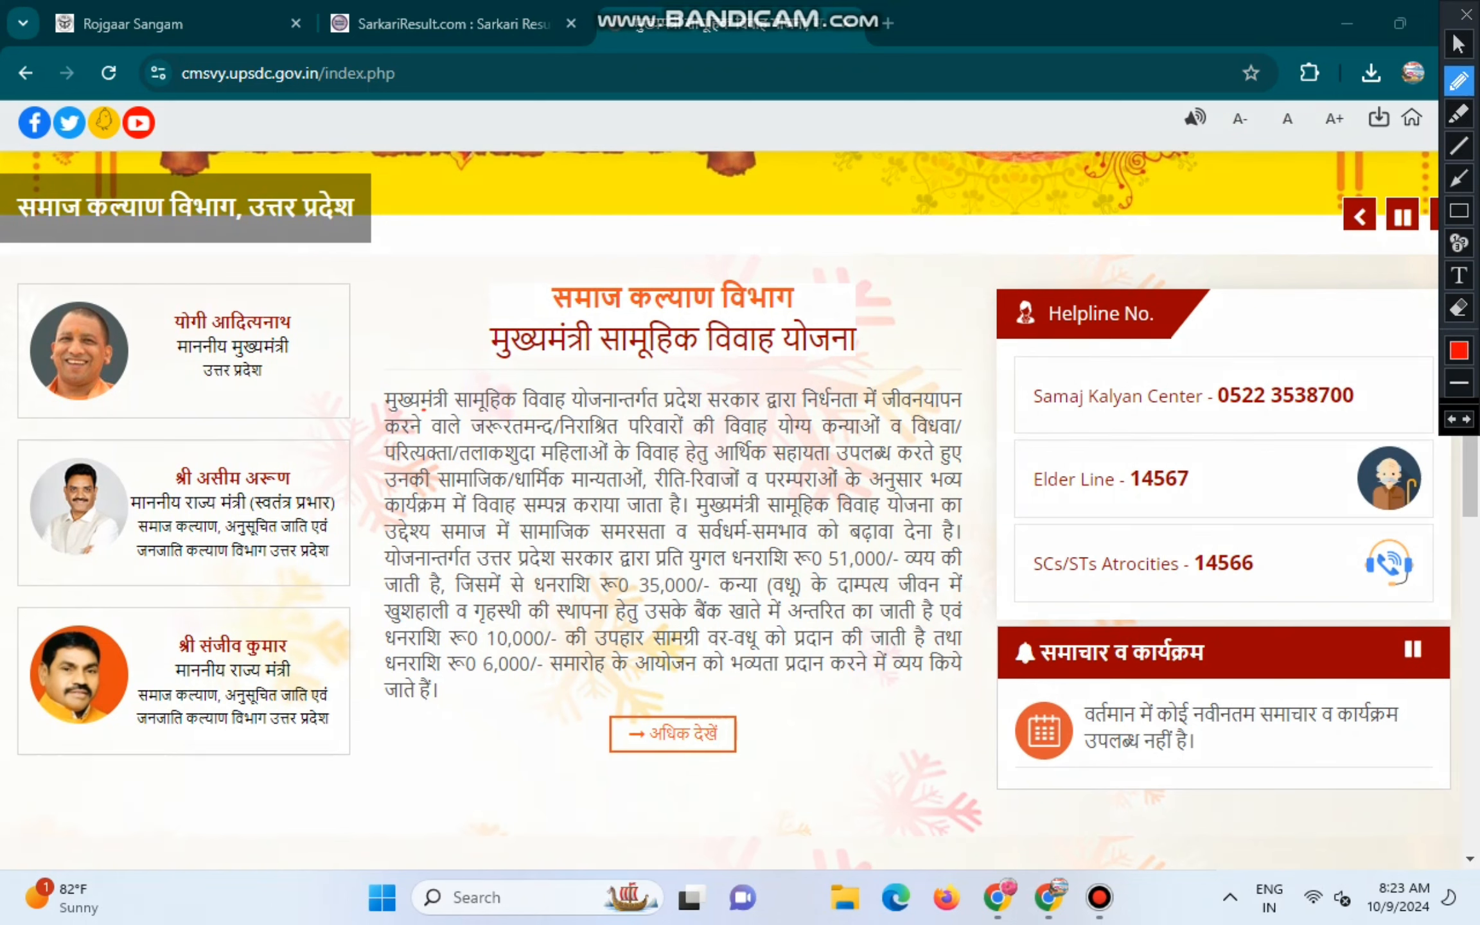
drag(424, 409, 807, 406)
drag(504, 435, 791, 438)
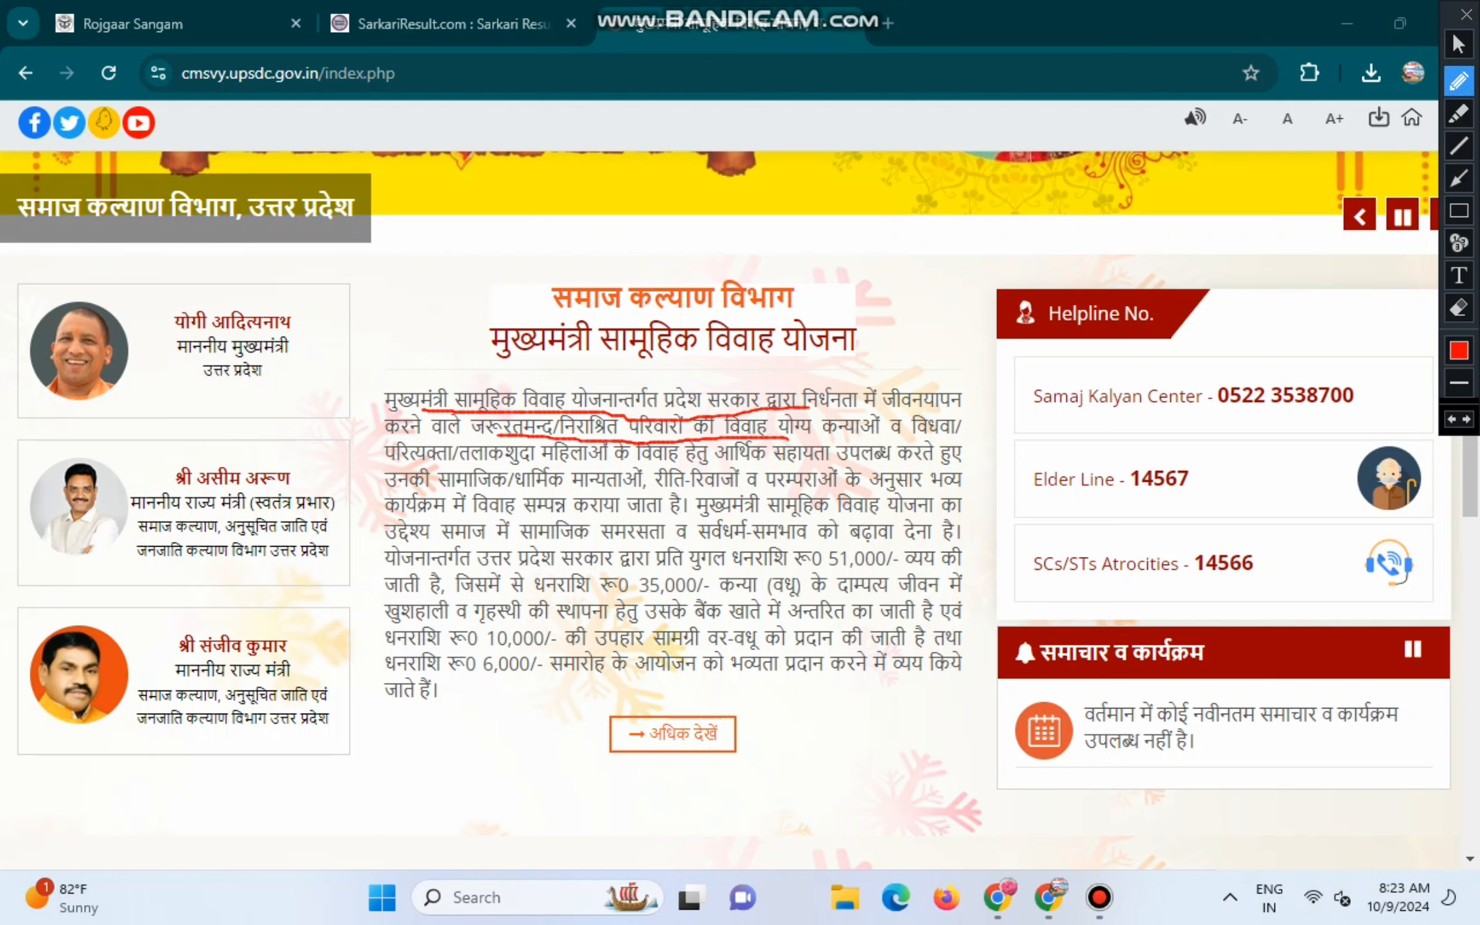
drag(482, 466, 808, 467)
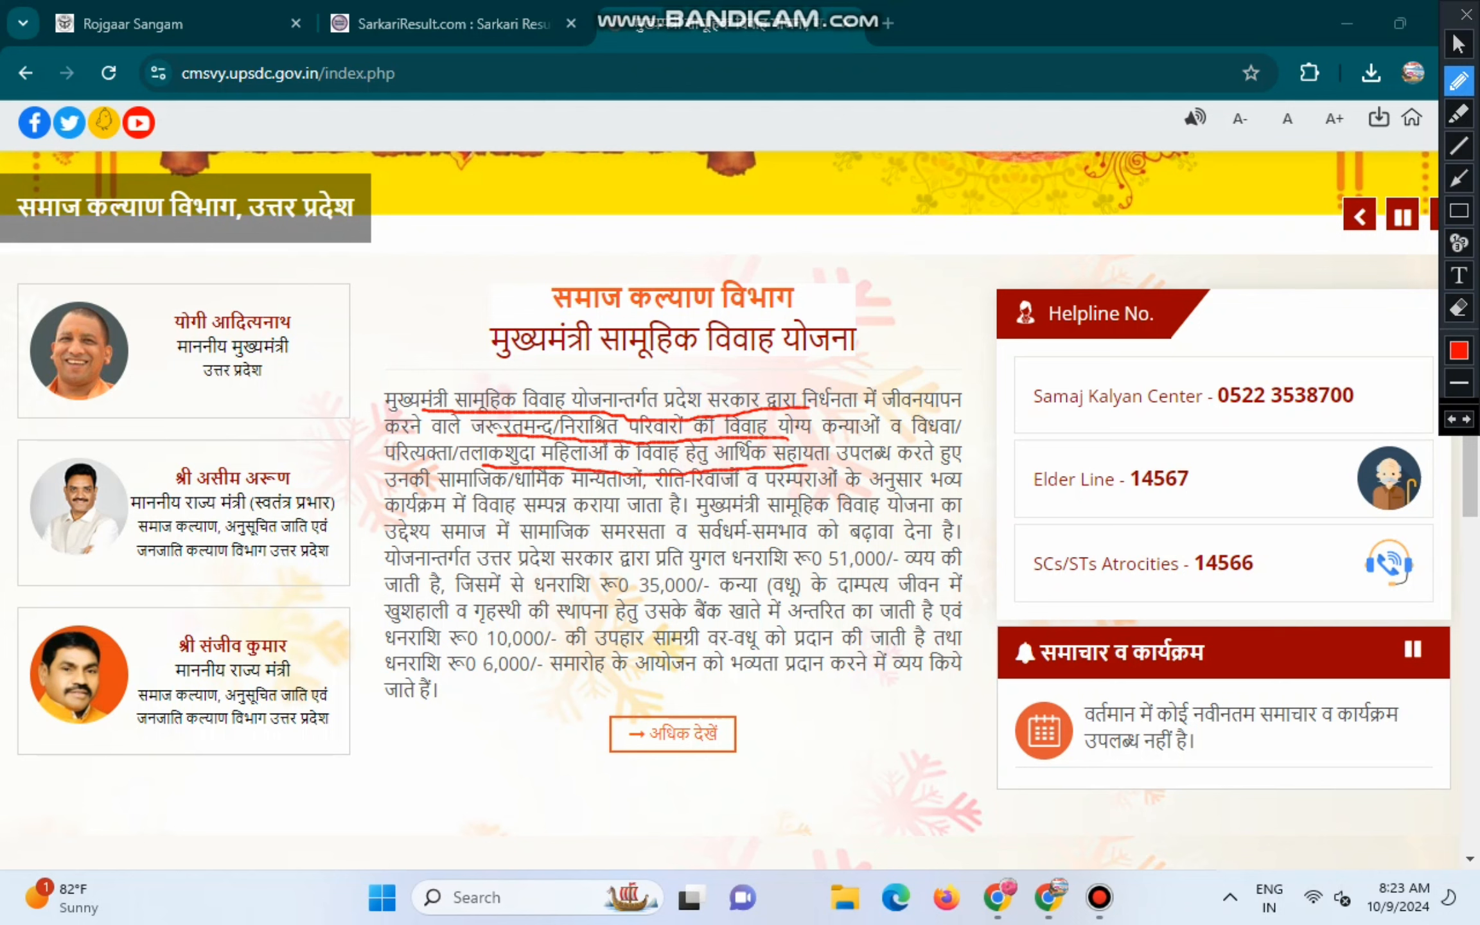
drag(489, 496, 749, 496)
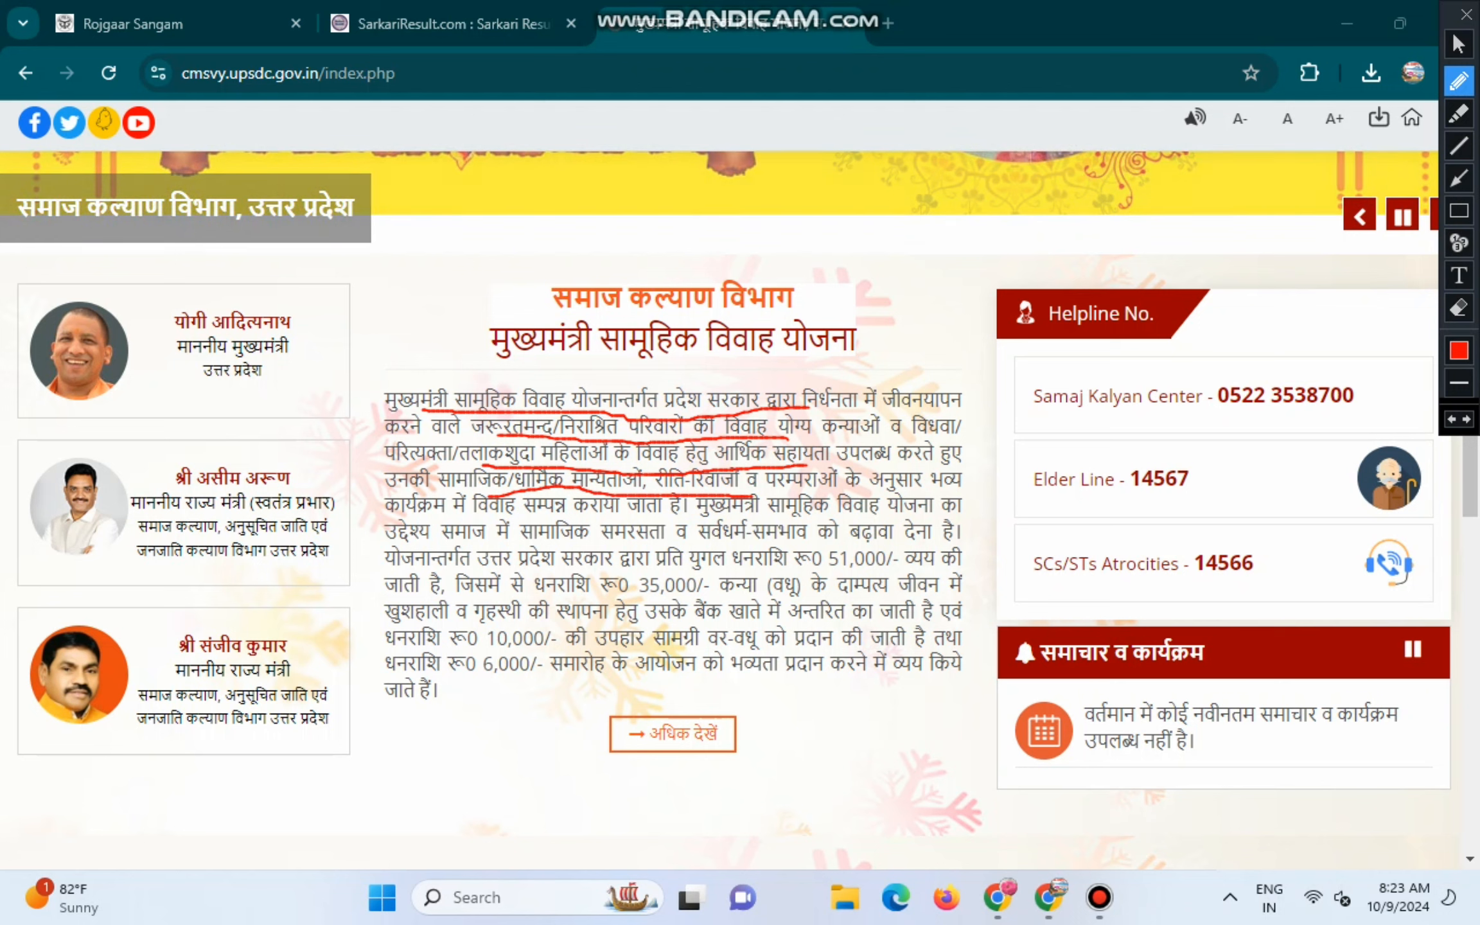
drag(509, 515, 615, 517)
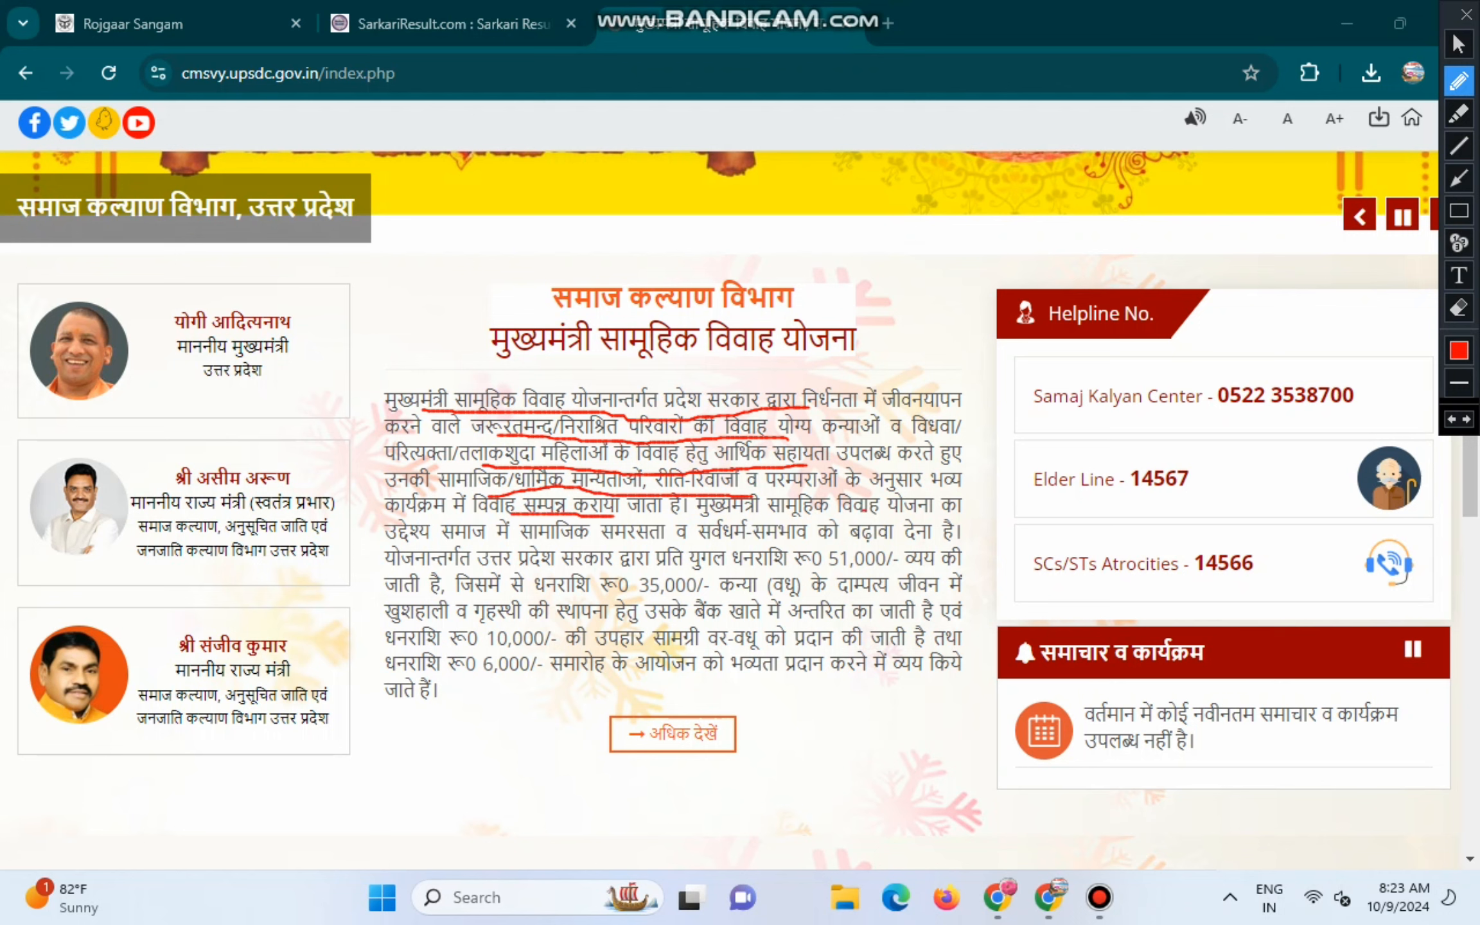
drag(862, 512, 878, 513)
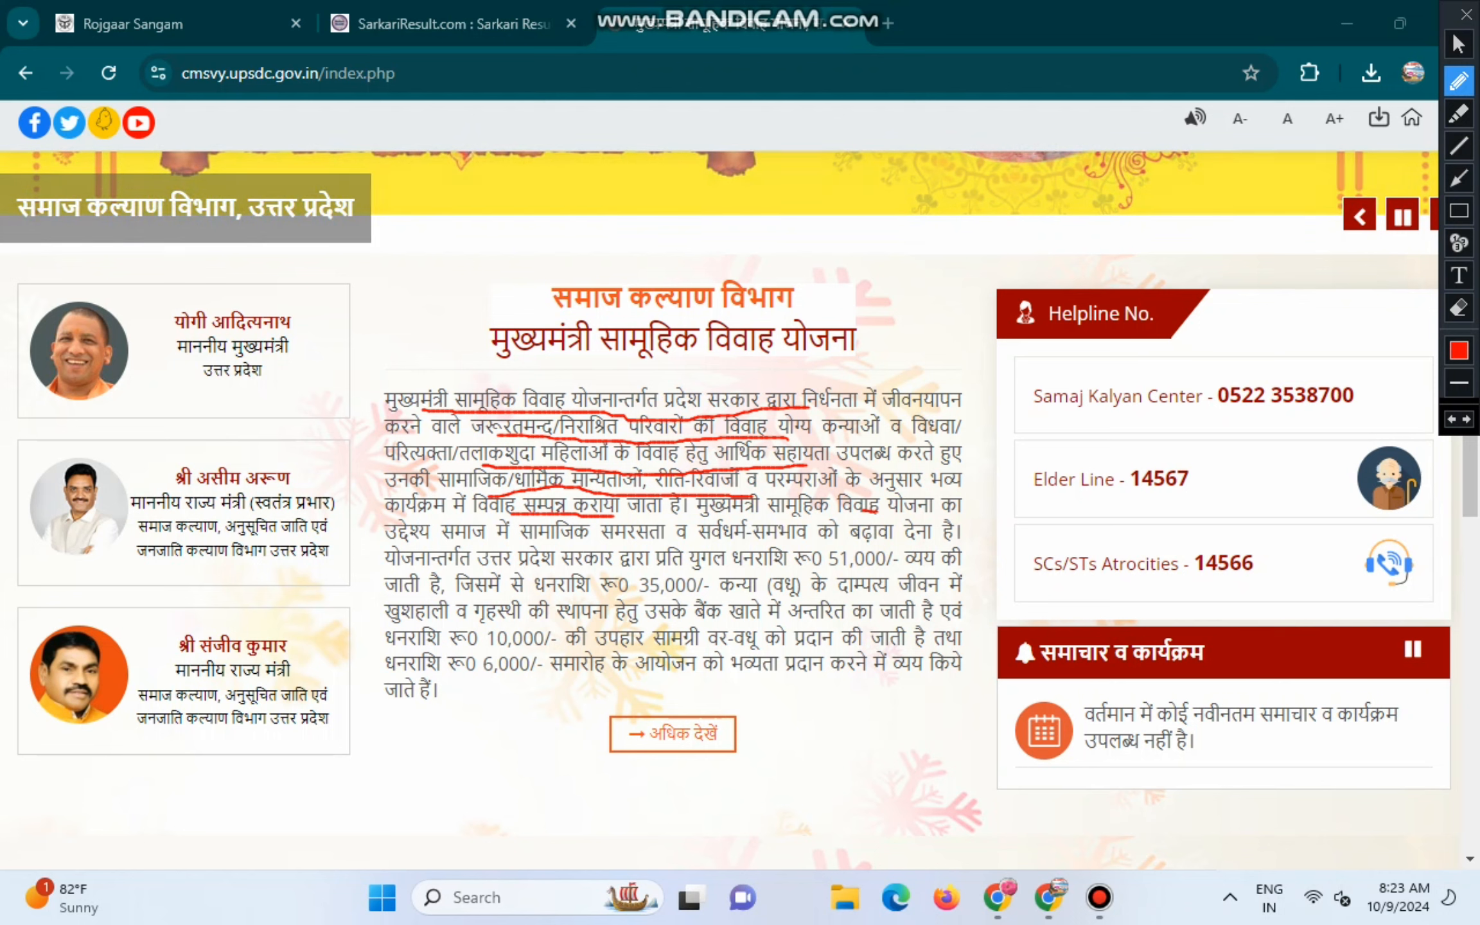
Step: Underline the scheme's spending details in red, including the 51,000, 35,000, 10,000 and 6,000 rupee passages
mouse_move(564, 571)
mouse_down()
mouse_move(758, 570)
mouse_move(787, 553)
mouse_move(892, 568)
mouse_up()
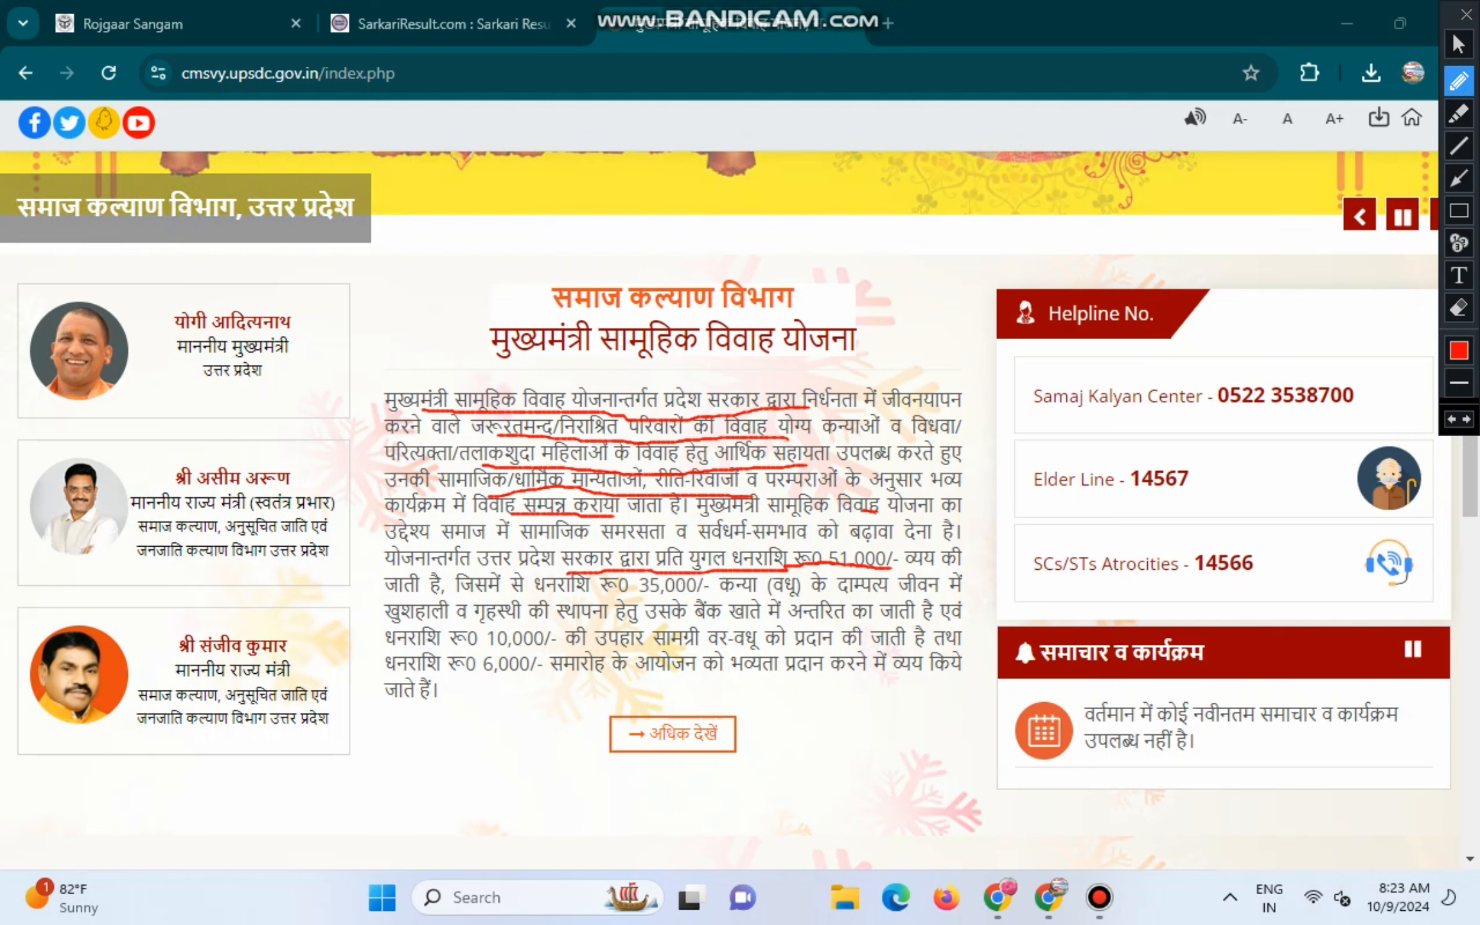
drag(538, 595, 710, 596)
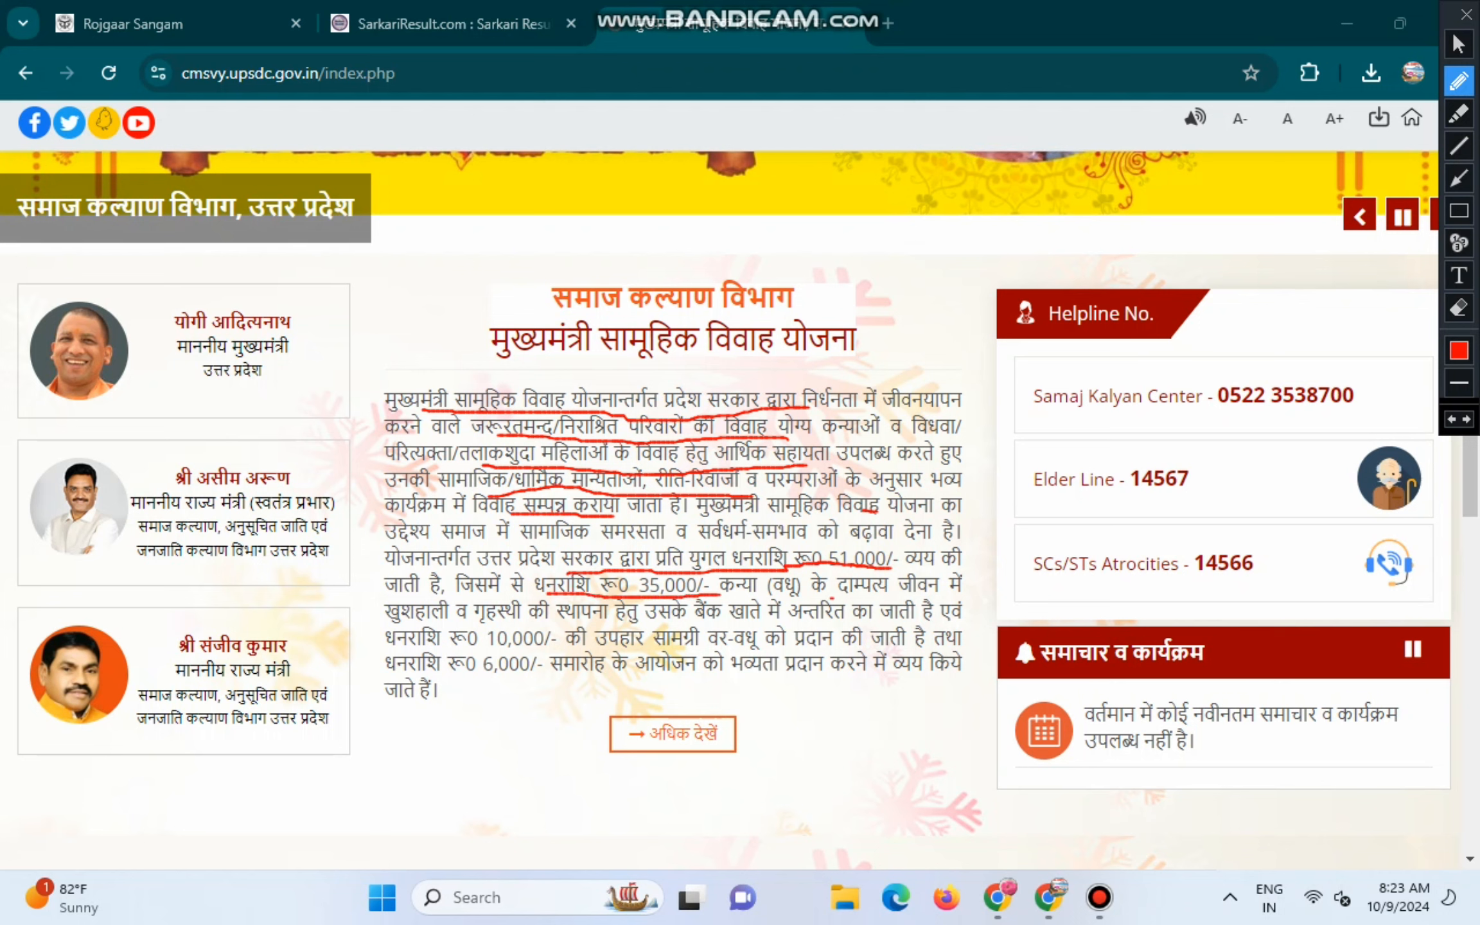
drag(832, 598, 862, 594)
drag(479, 646, 646, 648)
drag(482, 682, 756, 675)
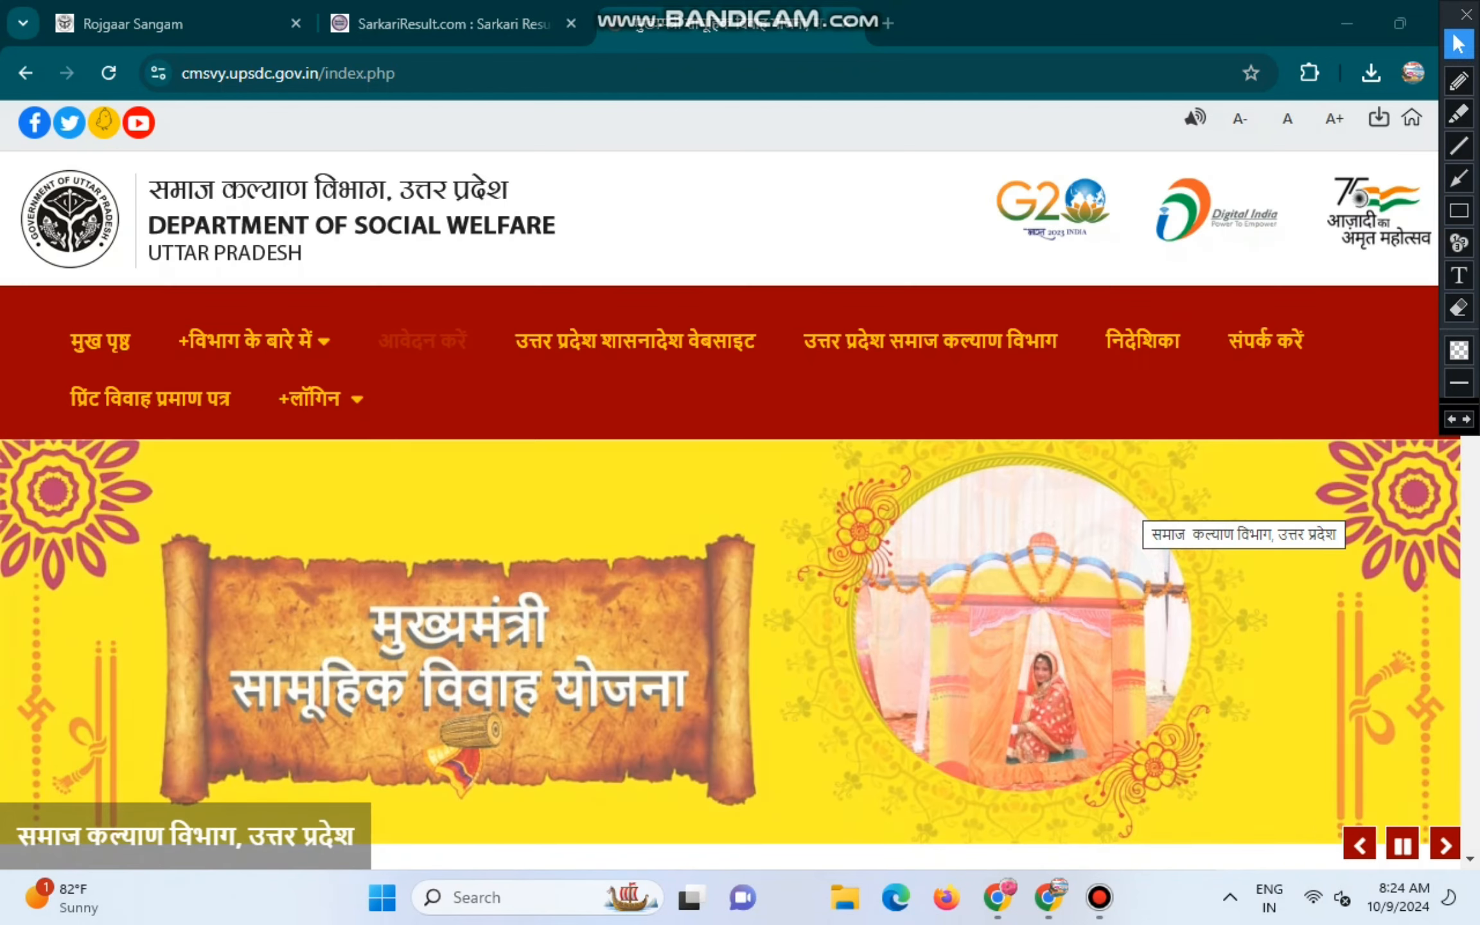
Step: Mark in red the site address cmsvy.upsdc.gov.in, the आवेदन करें entry and the new-application link
click(1459, 82)
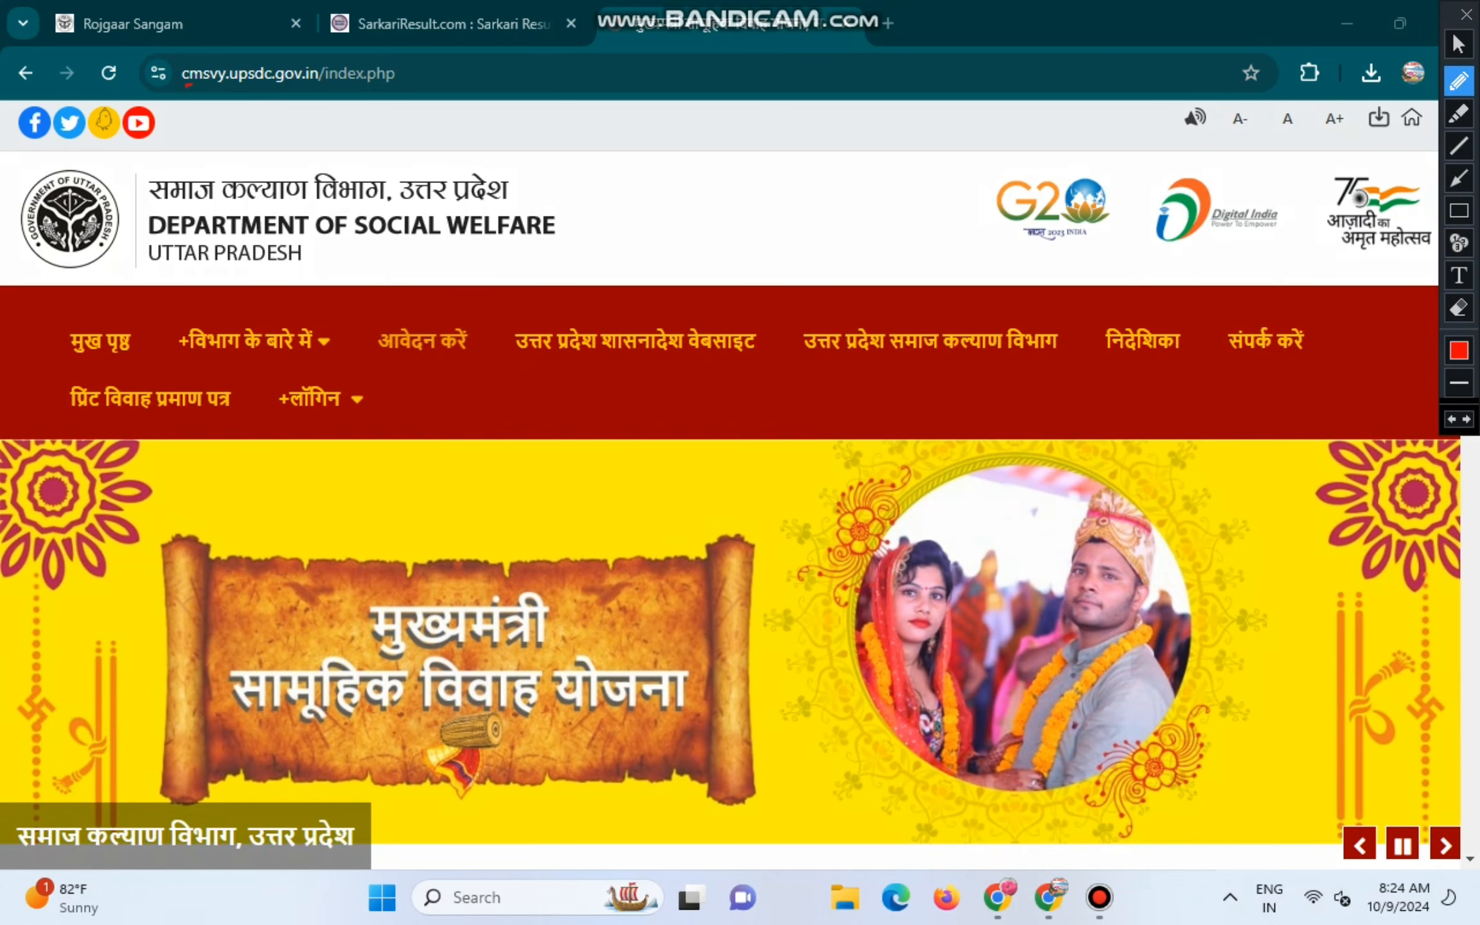
drag(186, 85, 329, 88)
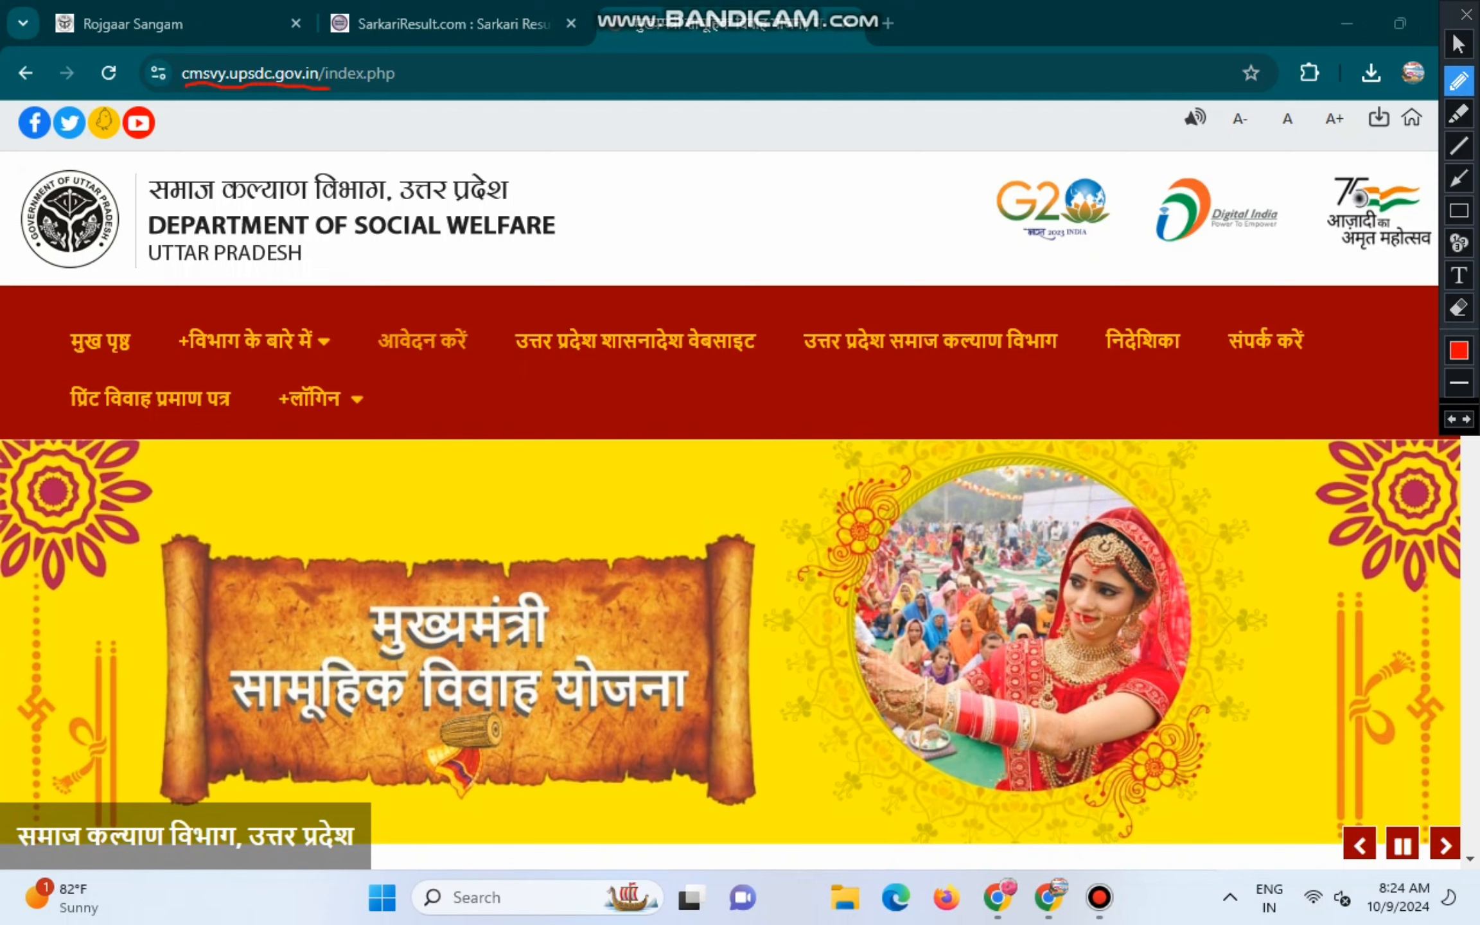
drag(450, 303, 382, 309)
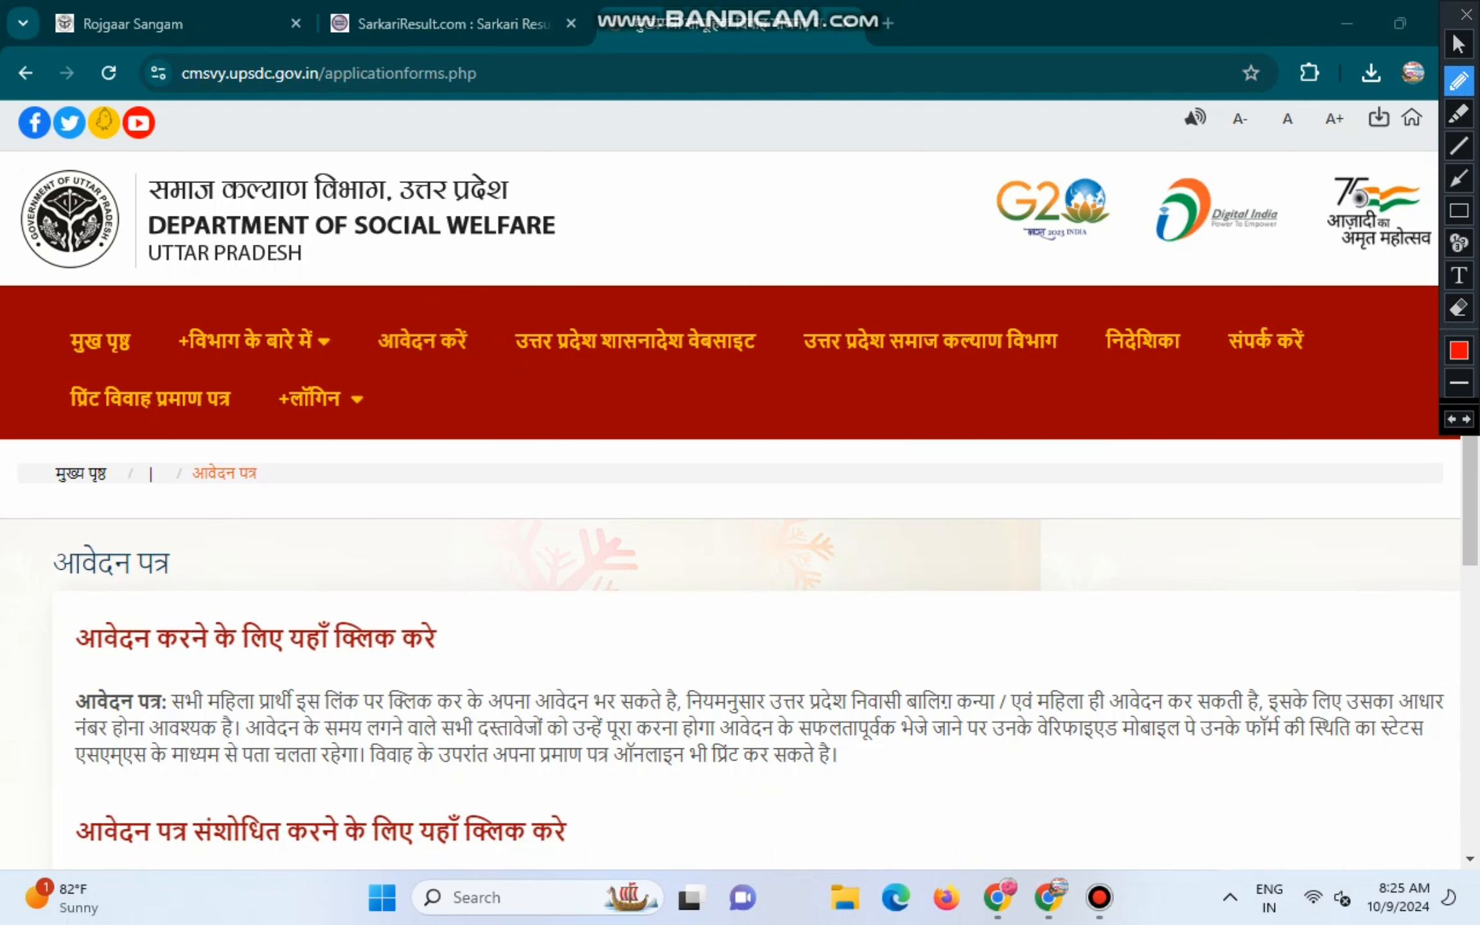
mouse_move(99, 603)
mouse_down()
mouse_move(49, 631)
mouse_move(128, 667)
mouse_move(485, 649)
mouse_move(334, 596)
mouse_move(97, 596)
mouse_up()
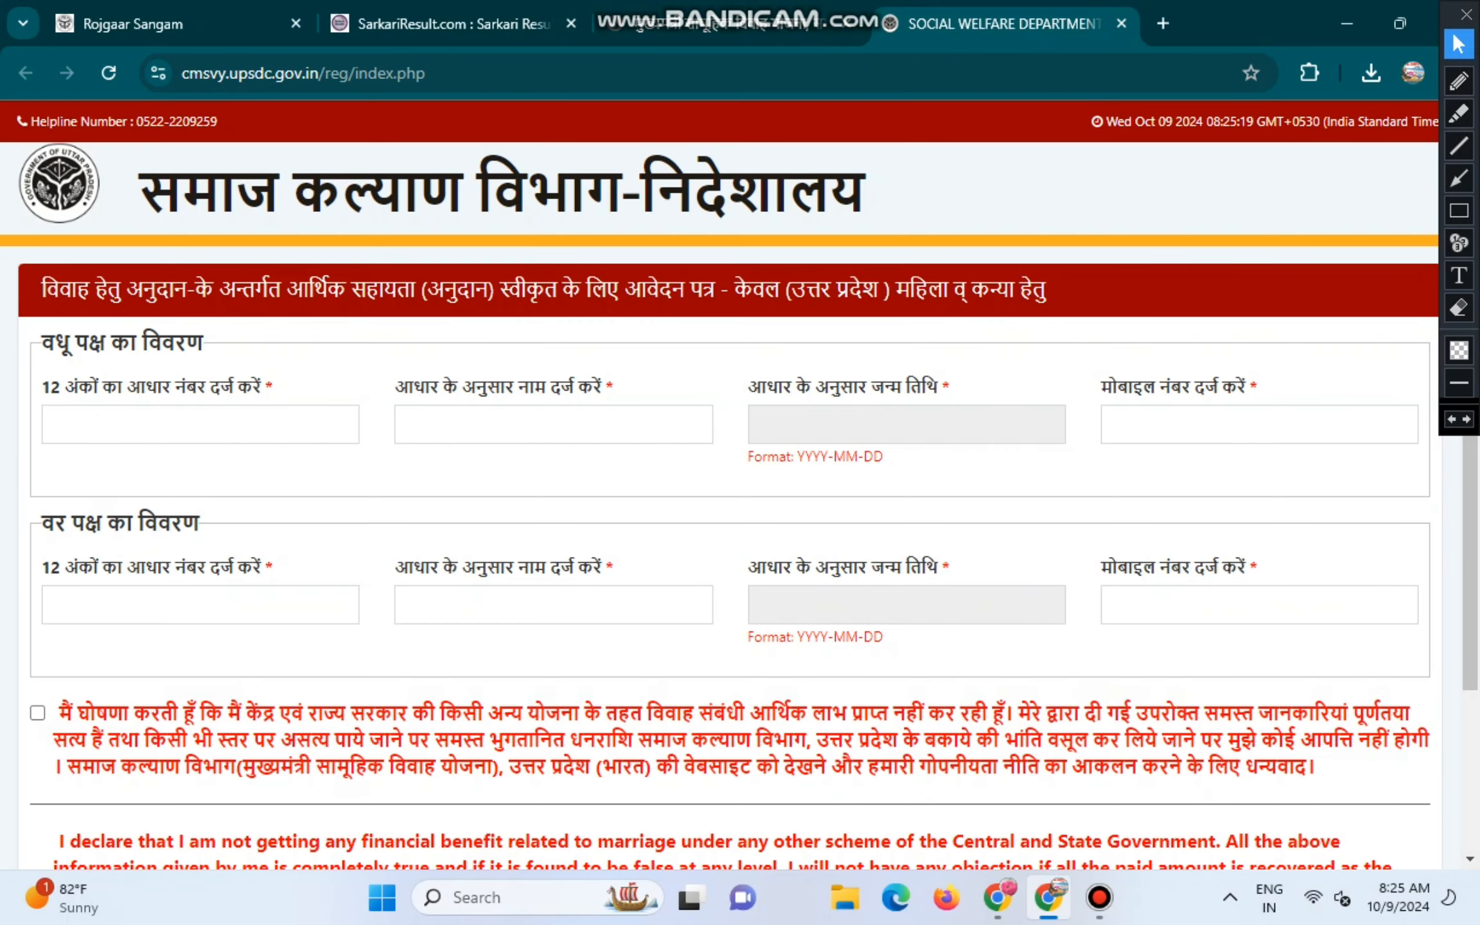
Step: Highlight the वधू पक्ष का विवरण heading and mark the bride's Aadhaar number, name, birth date and mobile fields in red
drag(40, 342, 204, 342)
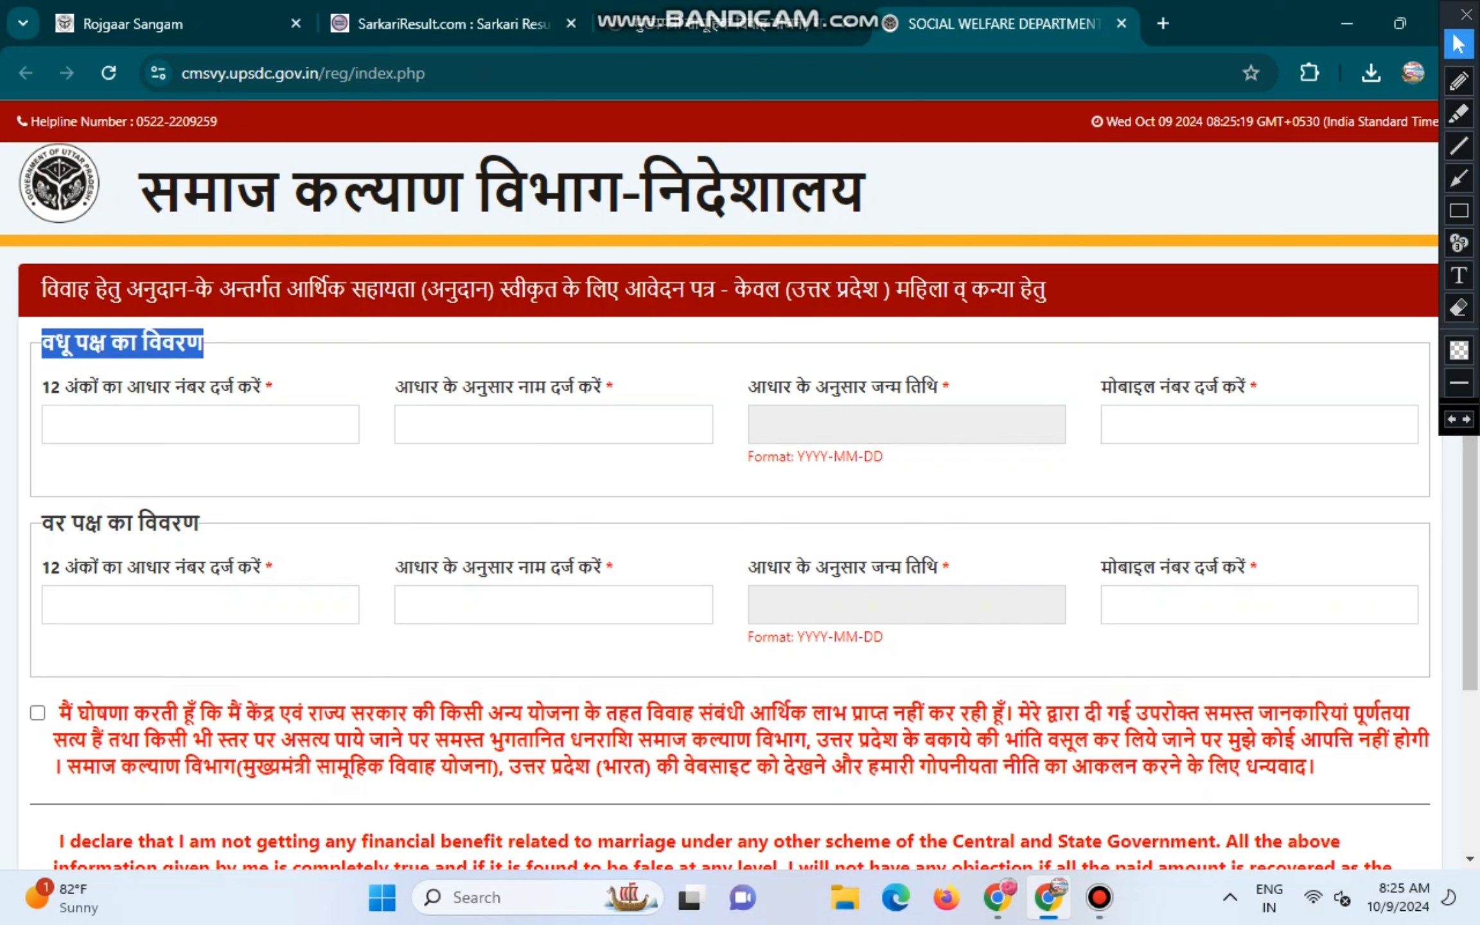
click(193, 424)
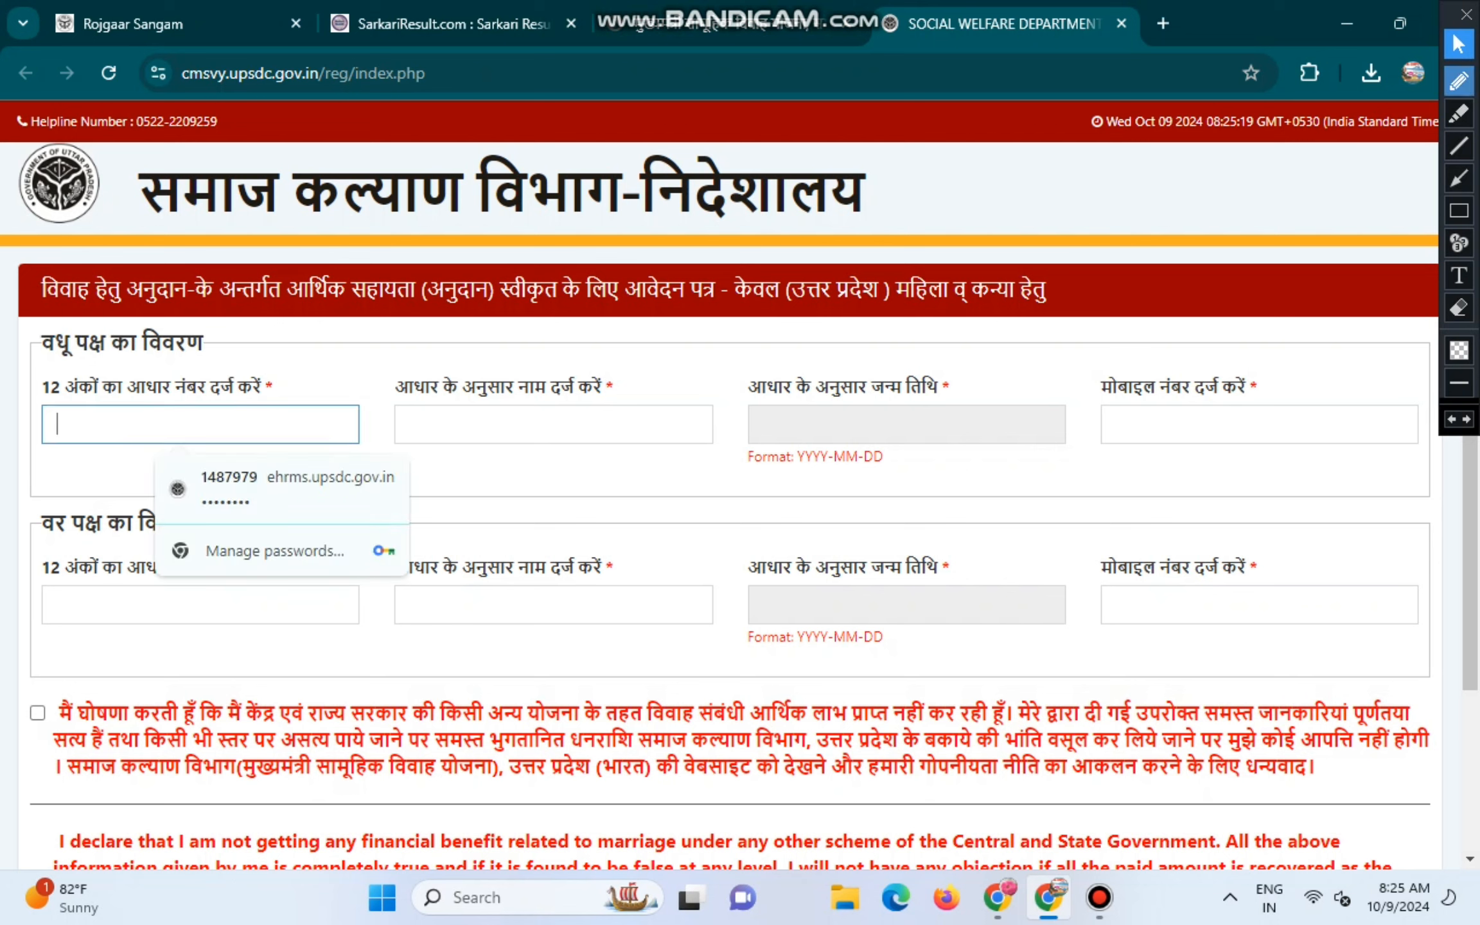
click(1459, 81)
drag(223, 416, 268, 431)
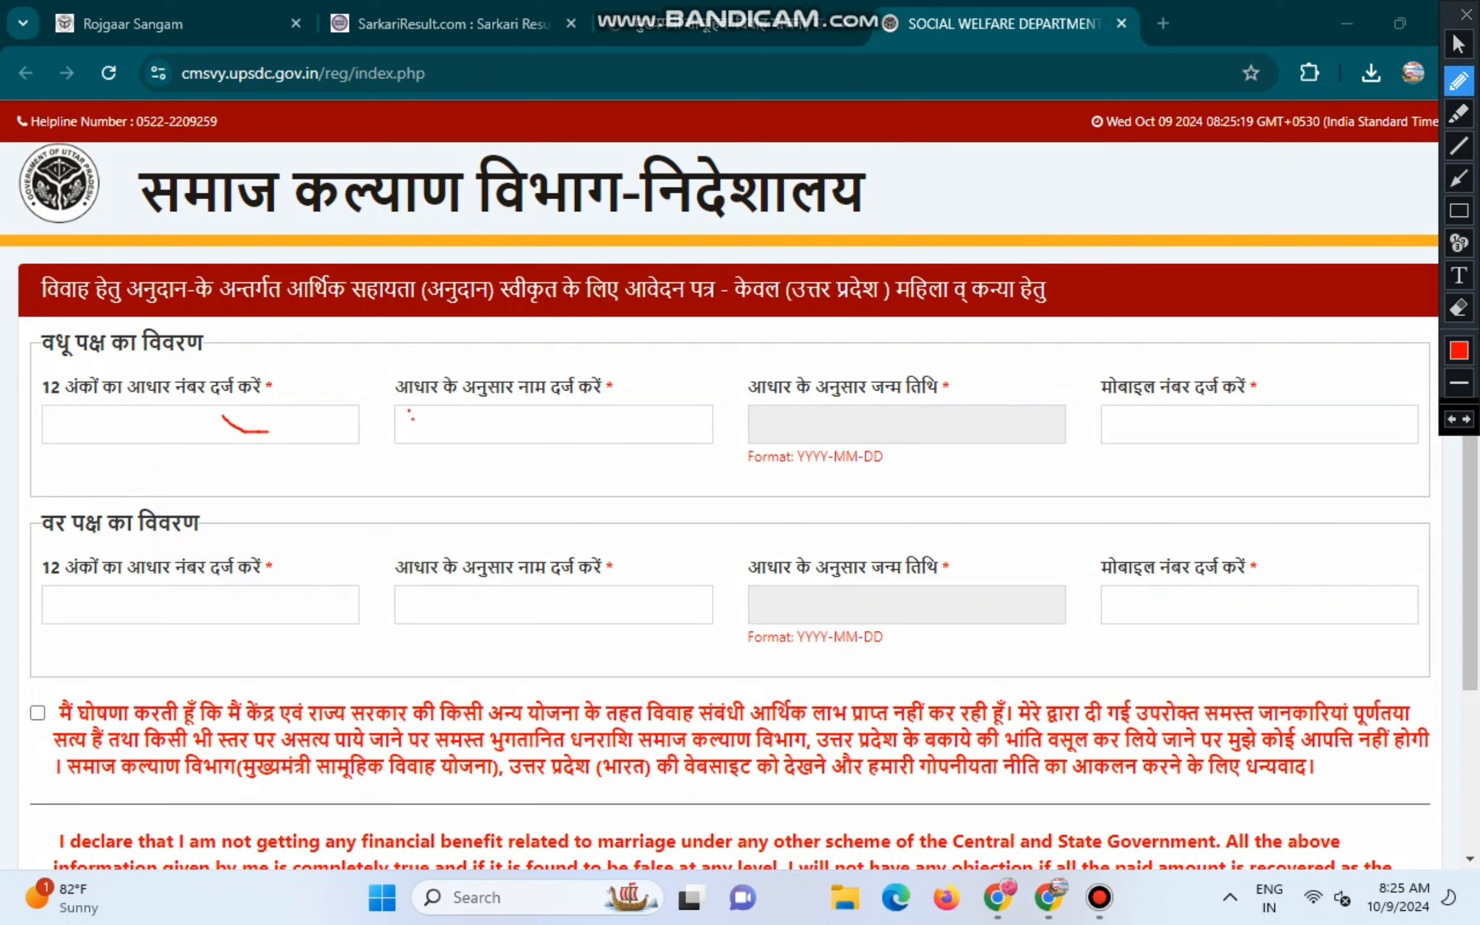
drag(412, 419, 494, 417)
mouse_move(842, 417)
mouse_down()
mouse_move(855, 428)
mouse_move(910, 405)
mouse_up()
drag(1157, 422, 1197, 415)
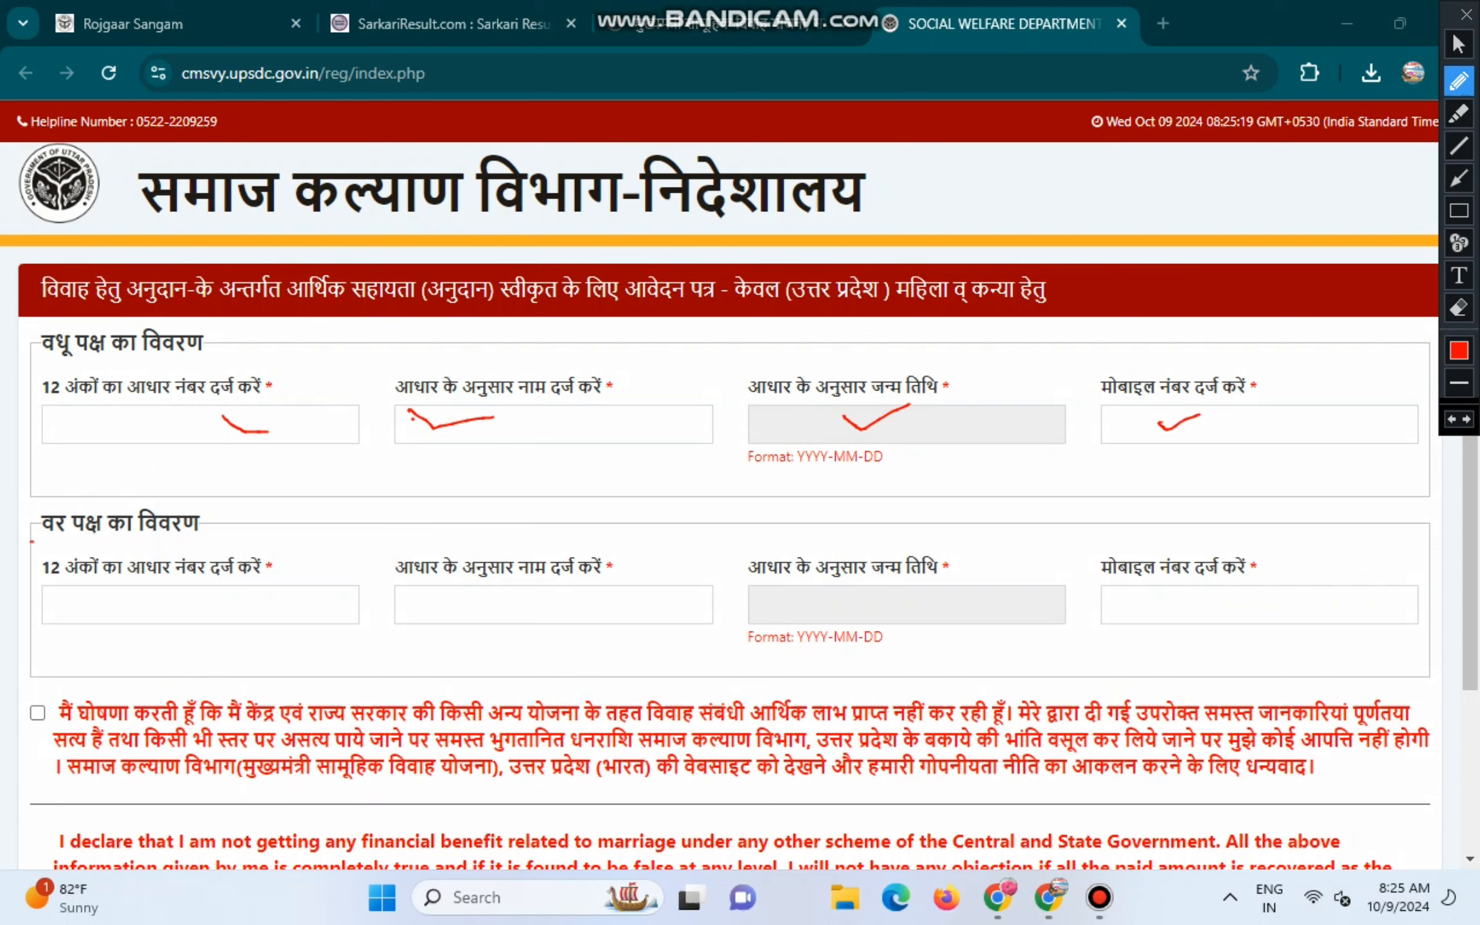
Step: Underline the वर पक्ष का विवरण heading and tick the groom's Aadhaar number, name, birth date and mobile fields in red
drag(30, 541, 138, 541)
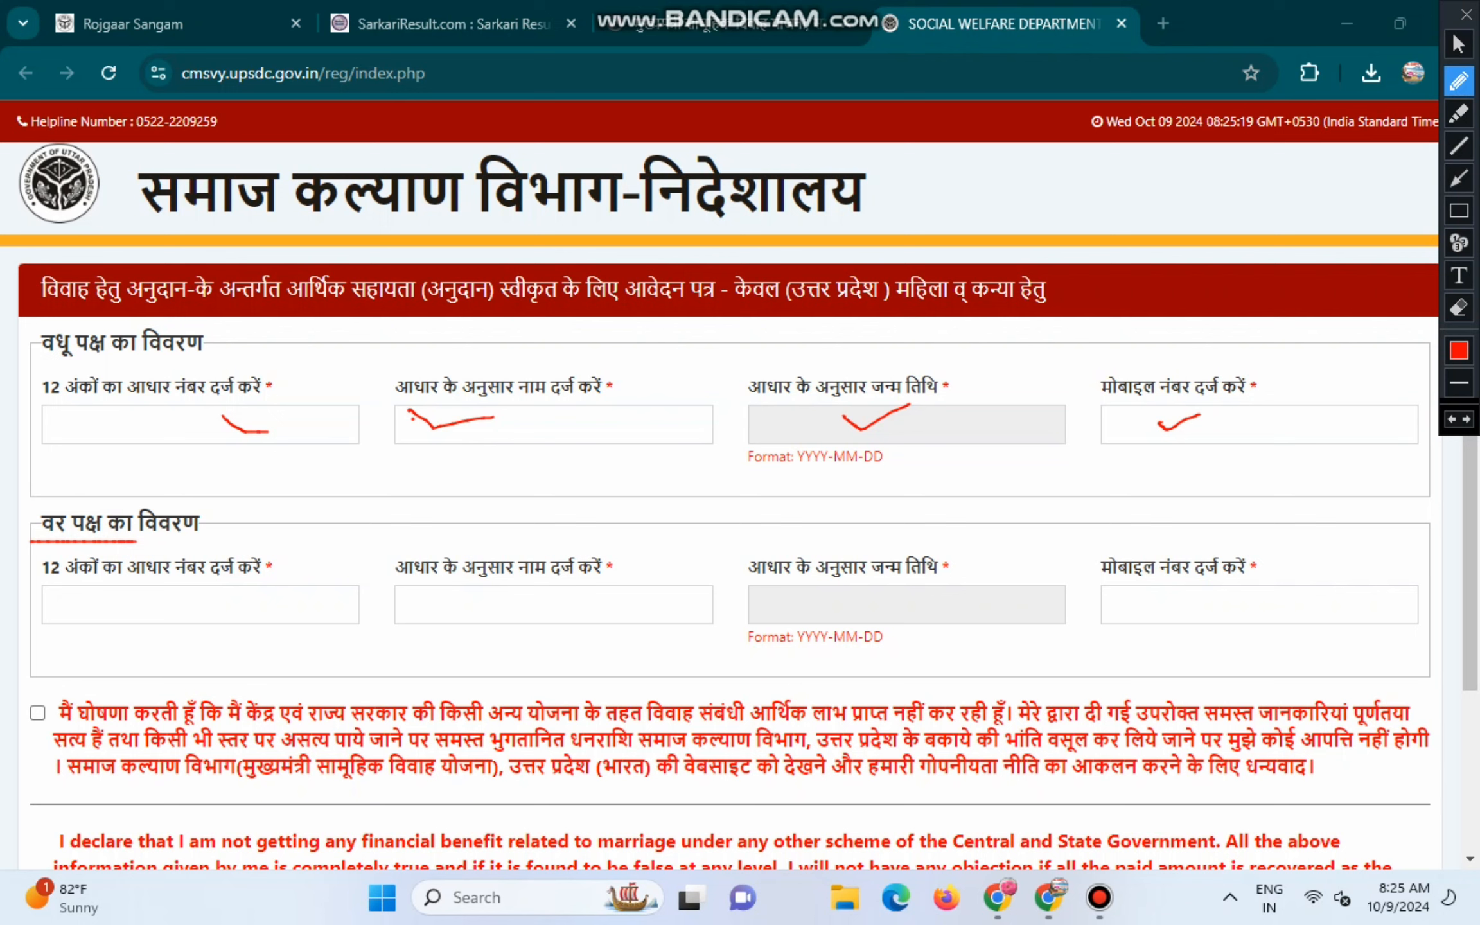
drag(105, 604, 142, 587)
drag(453, 604, 496, 589)
mouse_move(863, 601)
mouse_down()
mouse_move(881, 616)
mouse_move(925, 597)
mouse_up()
drag(1128, 591, 1178, 586)
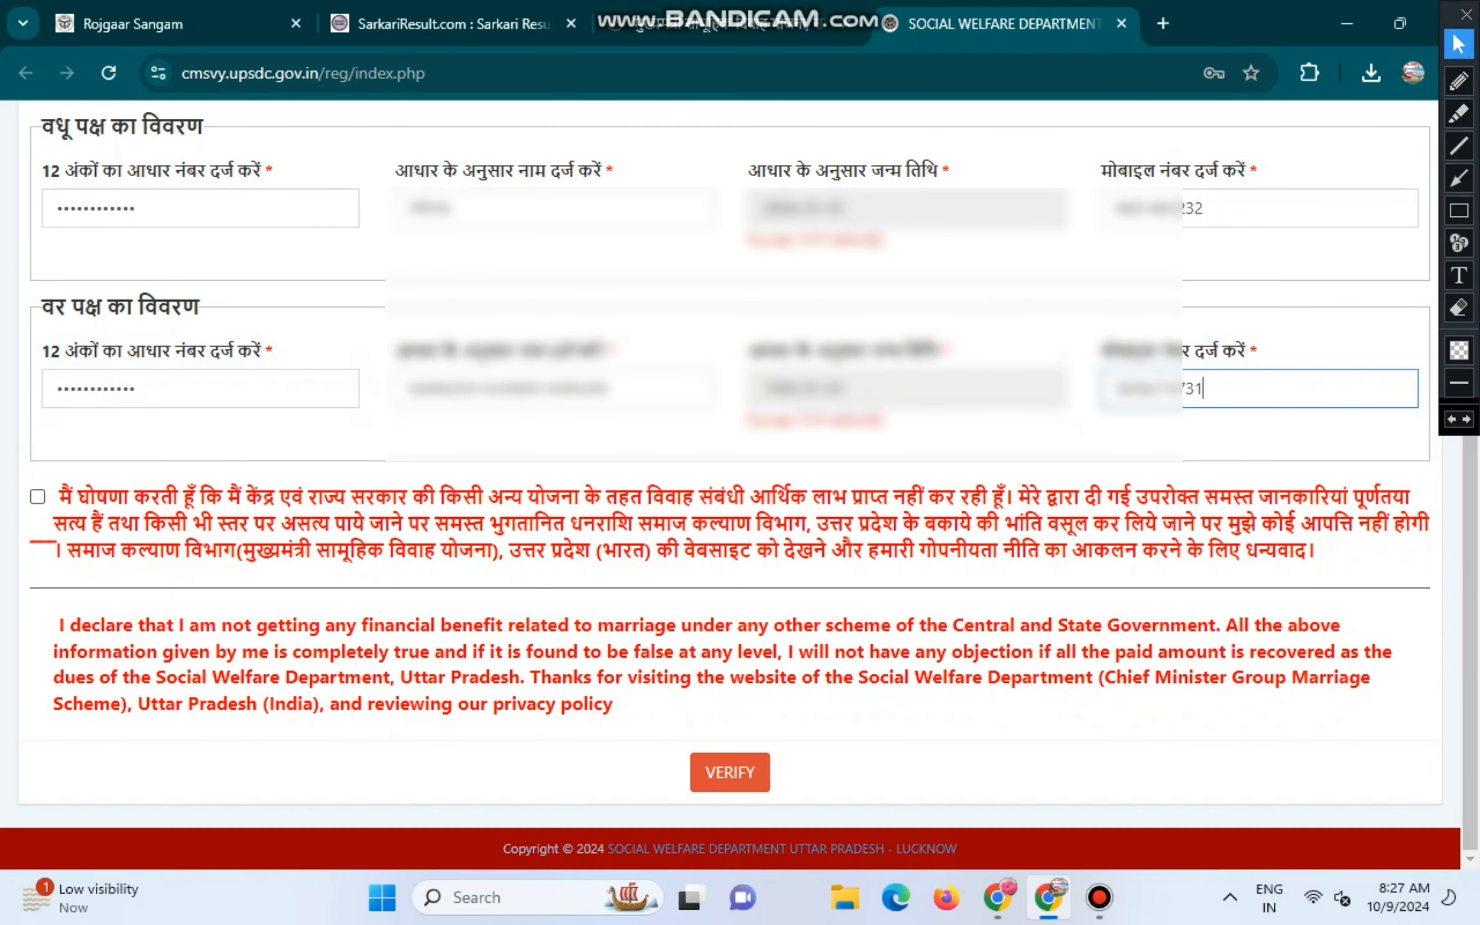
Step: Accept the declaration and submit the bride's and groom's details for verification
click(38, 497)
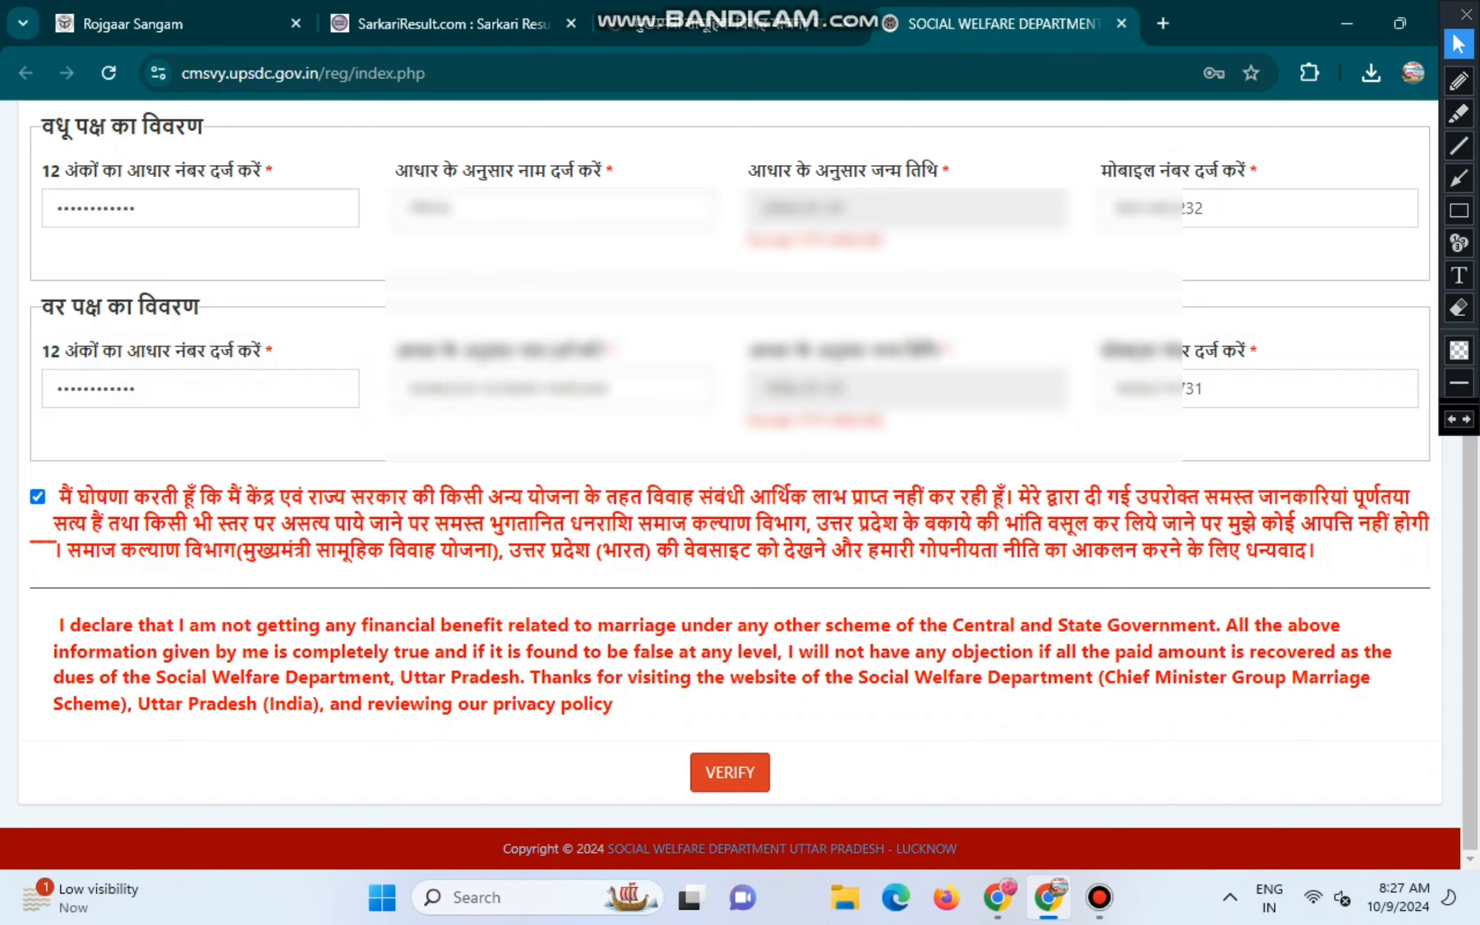
click(730, 772)
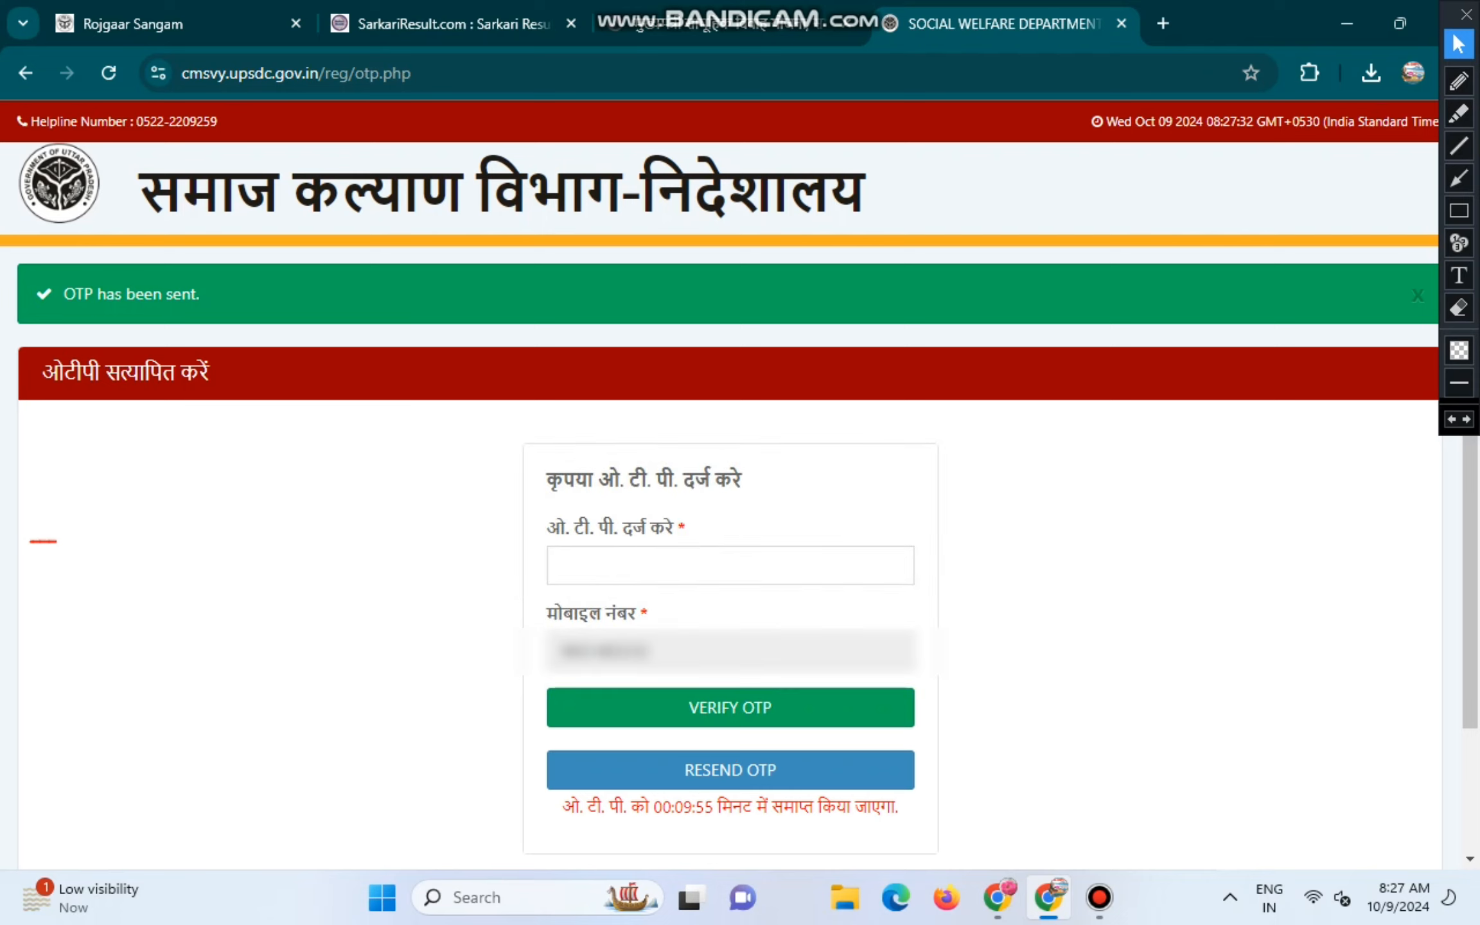
Step: Mark the OTP and mobile number fields in red on the OTP verification form
click(1459, 82)
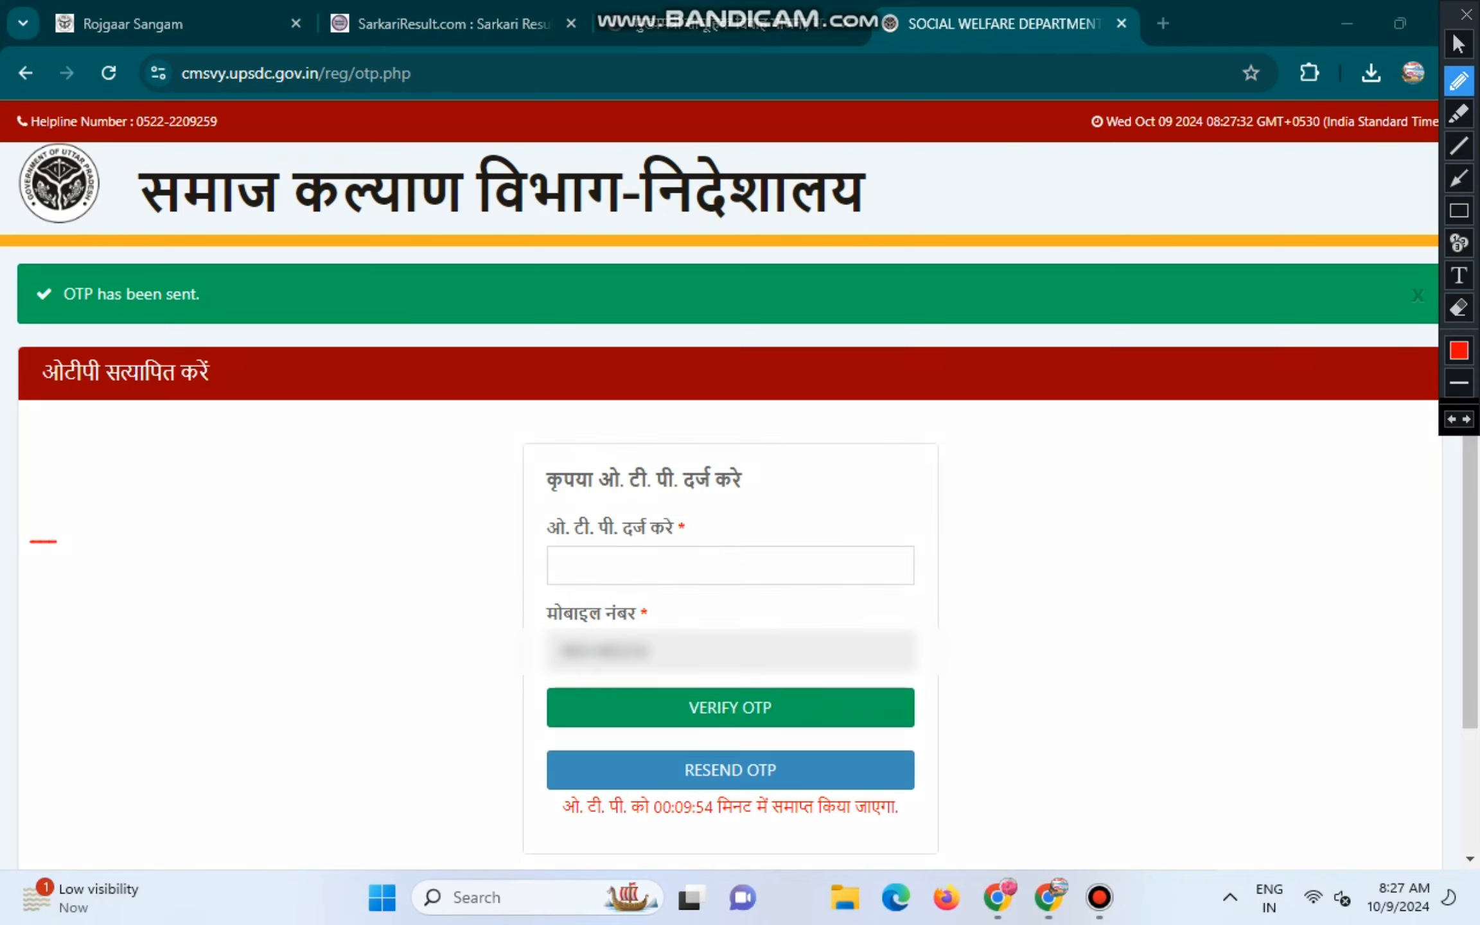
drag(618, 566, 670, 551)
drag(657, 649, 549, 639)
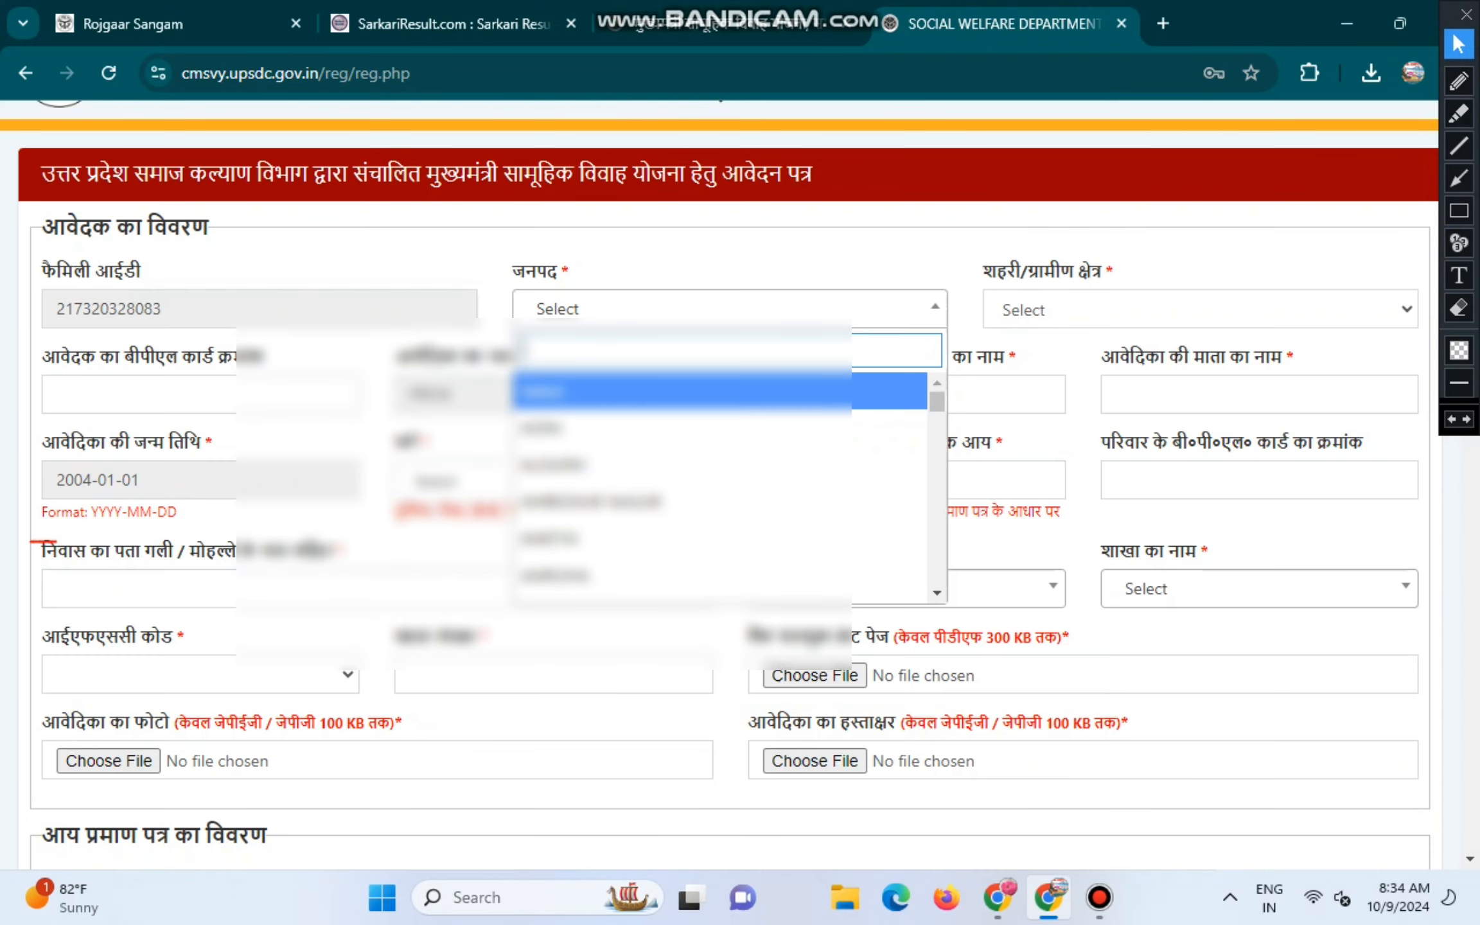
Step: Set the applicant's district (जनपद) to PRATAPGARH and the area type to ग्रामीण
text(PRA)
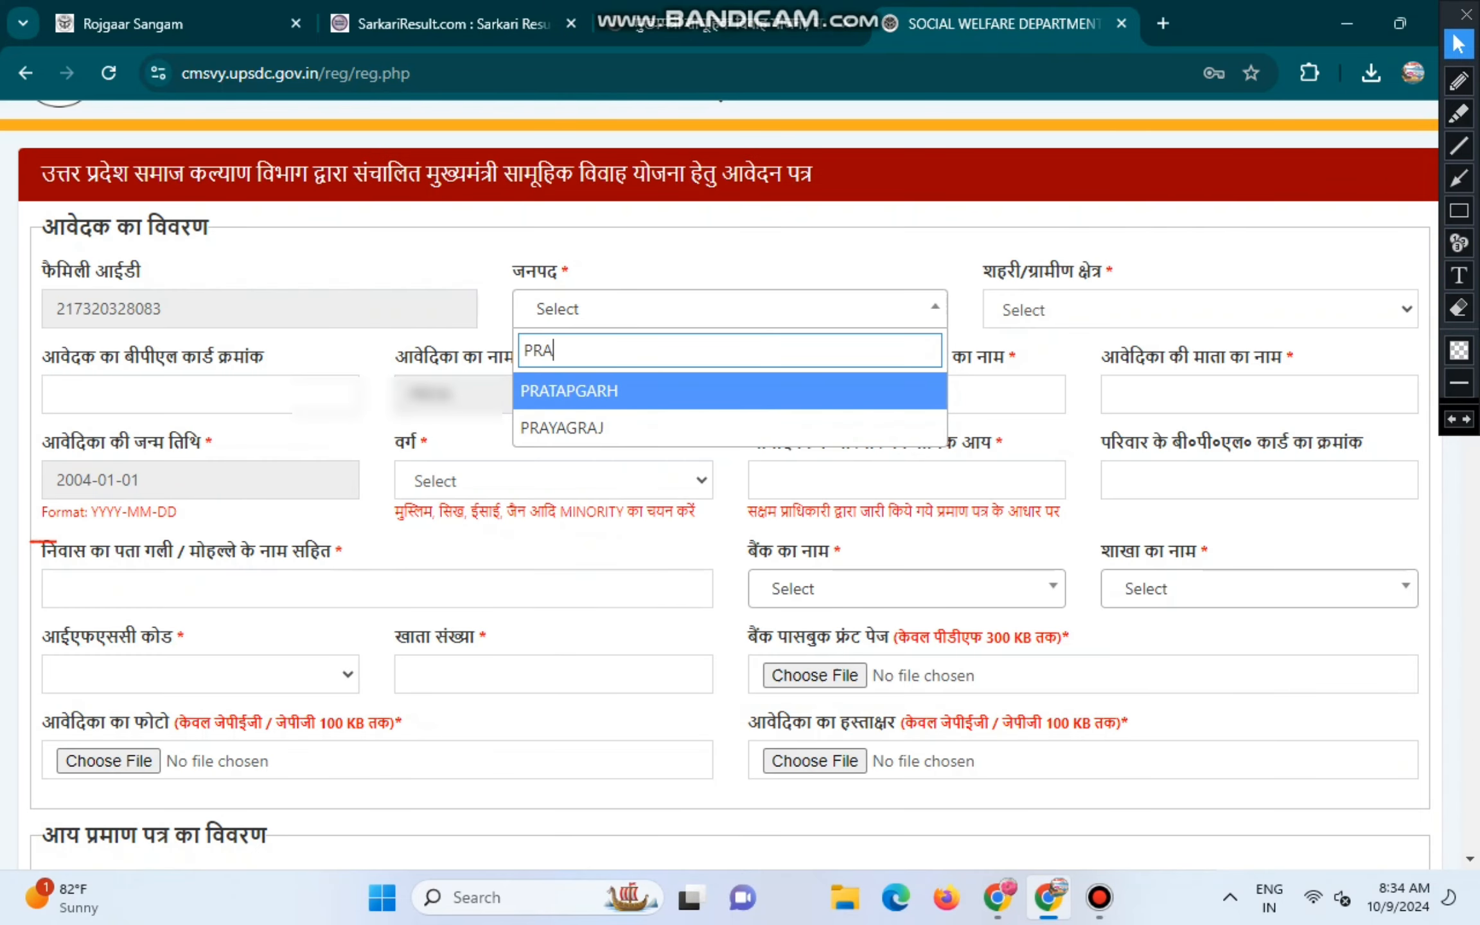
key(Return)
click(1200, 309)
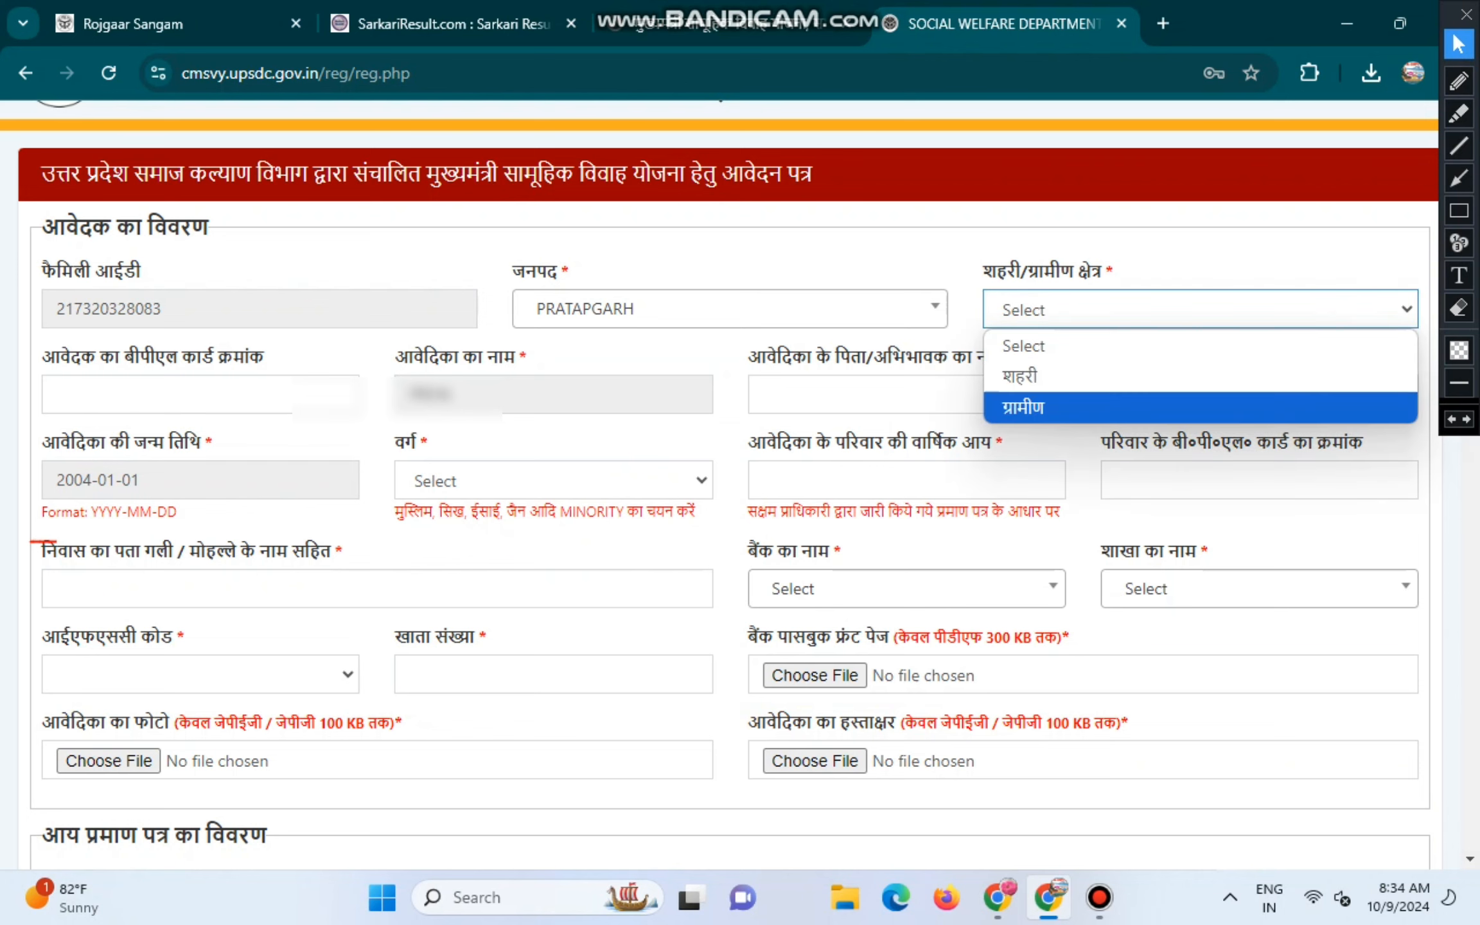
click(1200, 407)
Step: Set the applicant's विकास खण्ड to ASPUR DEOSARA, and both the ग्राम पंचायत and ग्राम to RAMAIPUR NEVADA
click(259, 394)
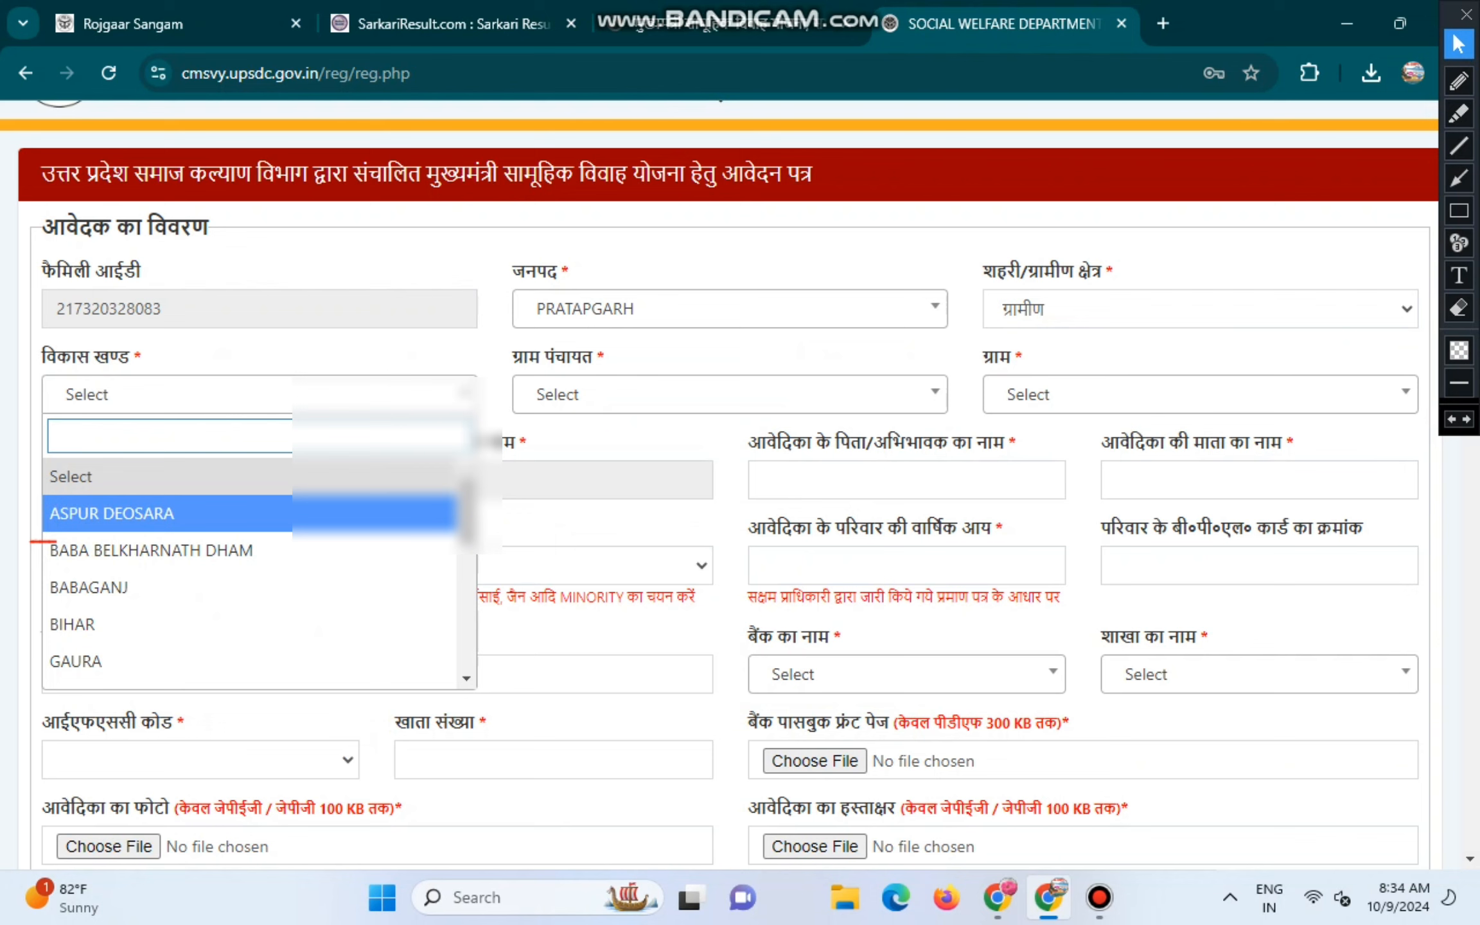
click(251, 513)
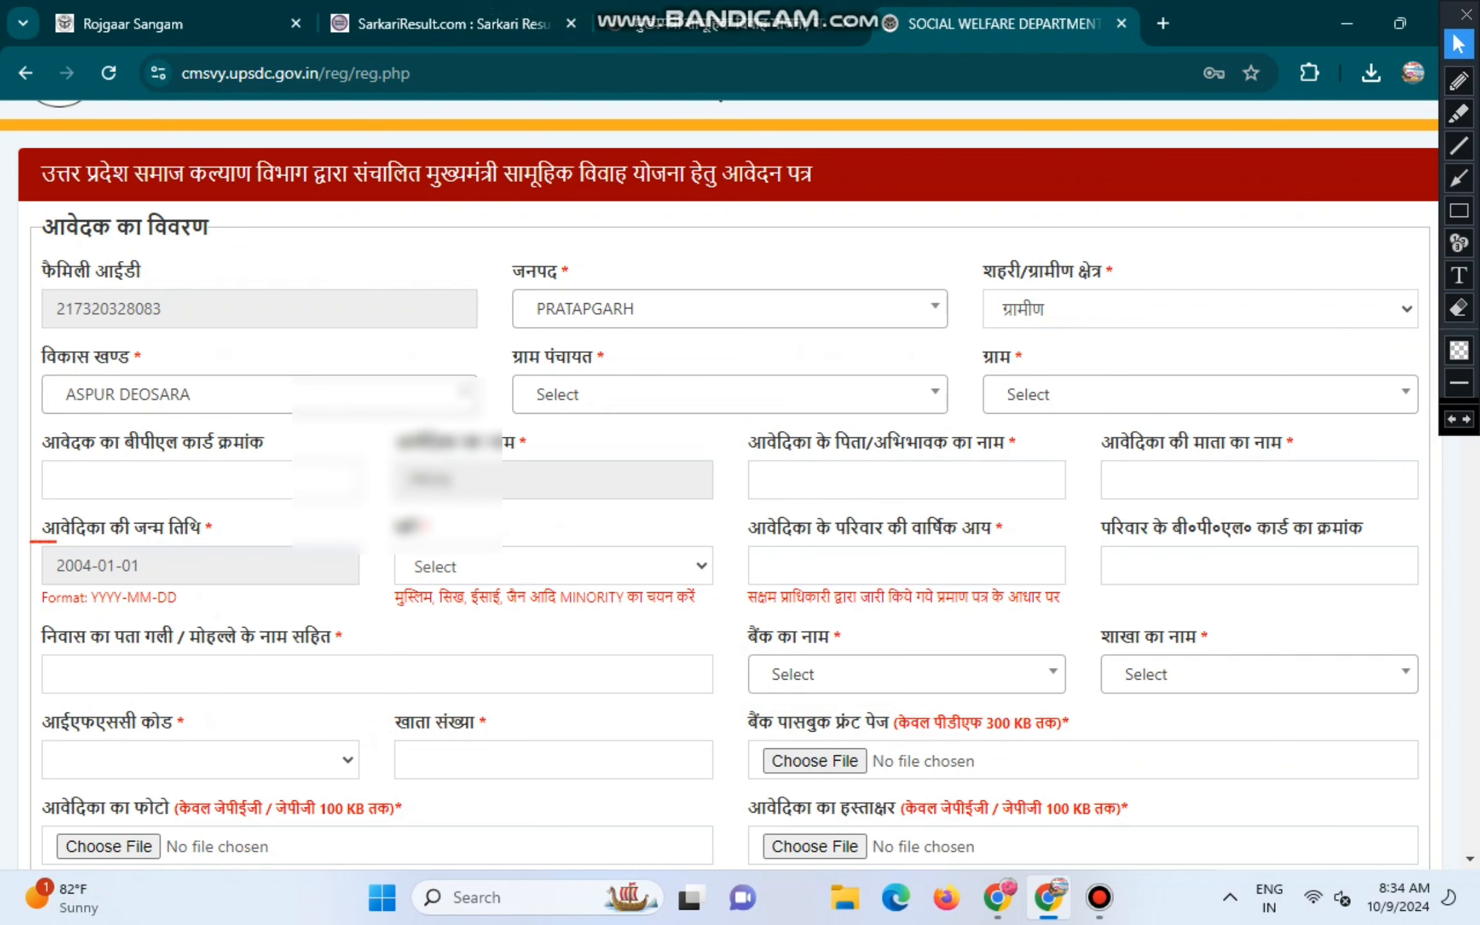
click(730, 394)
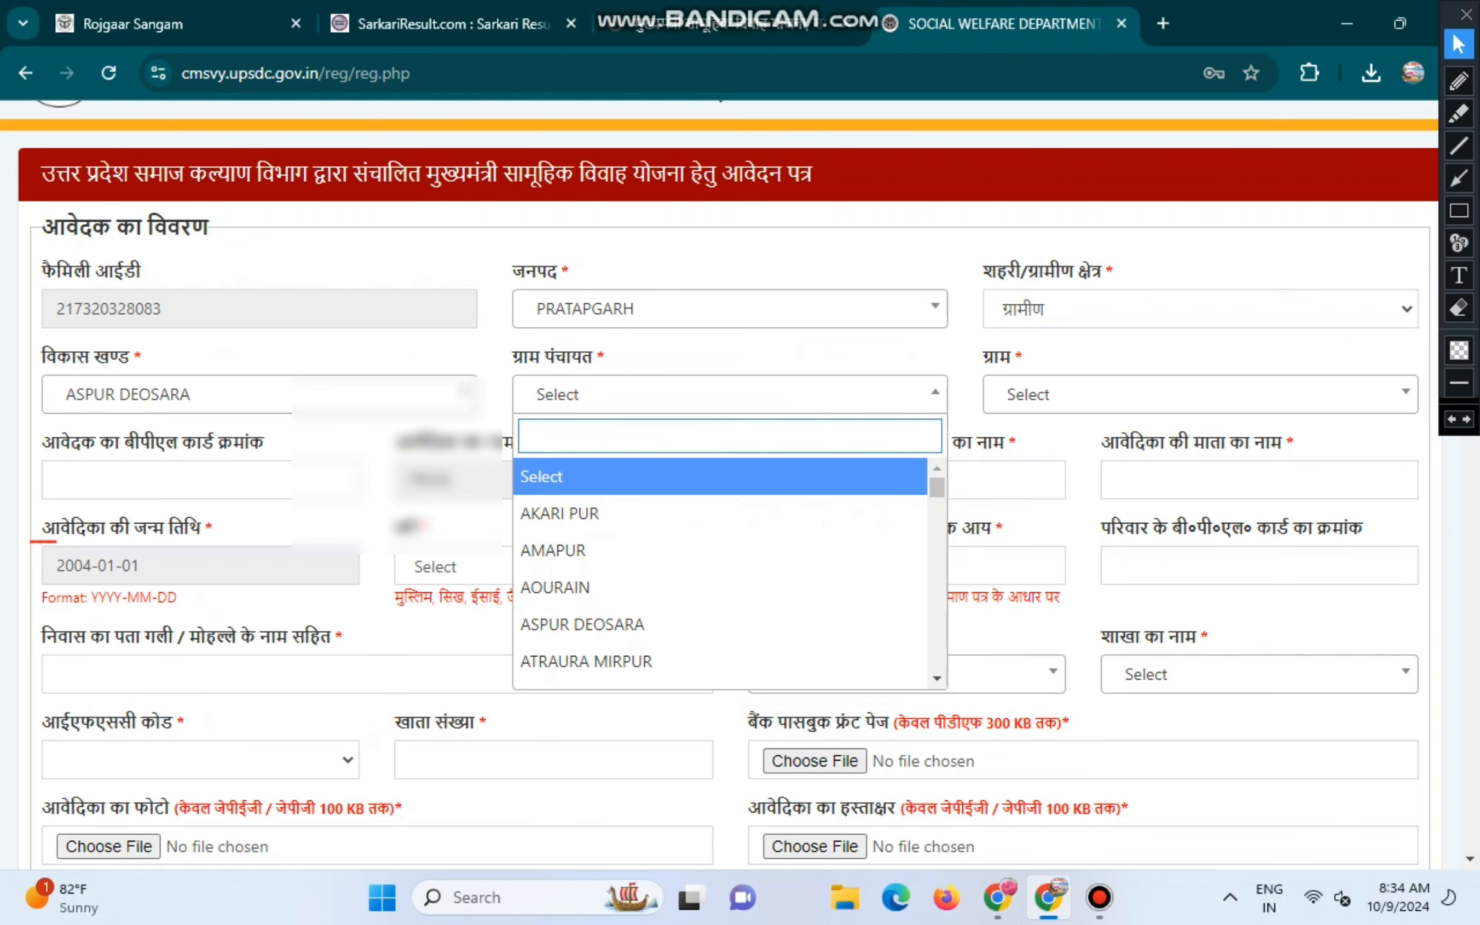
text(NE)
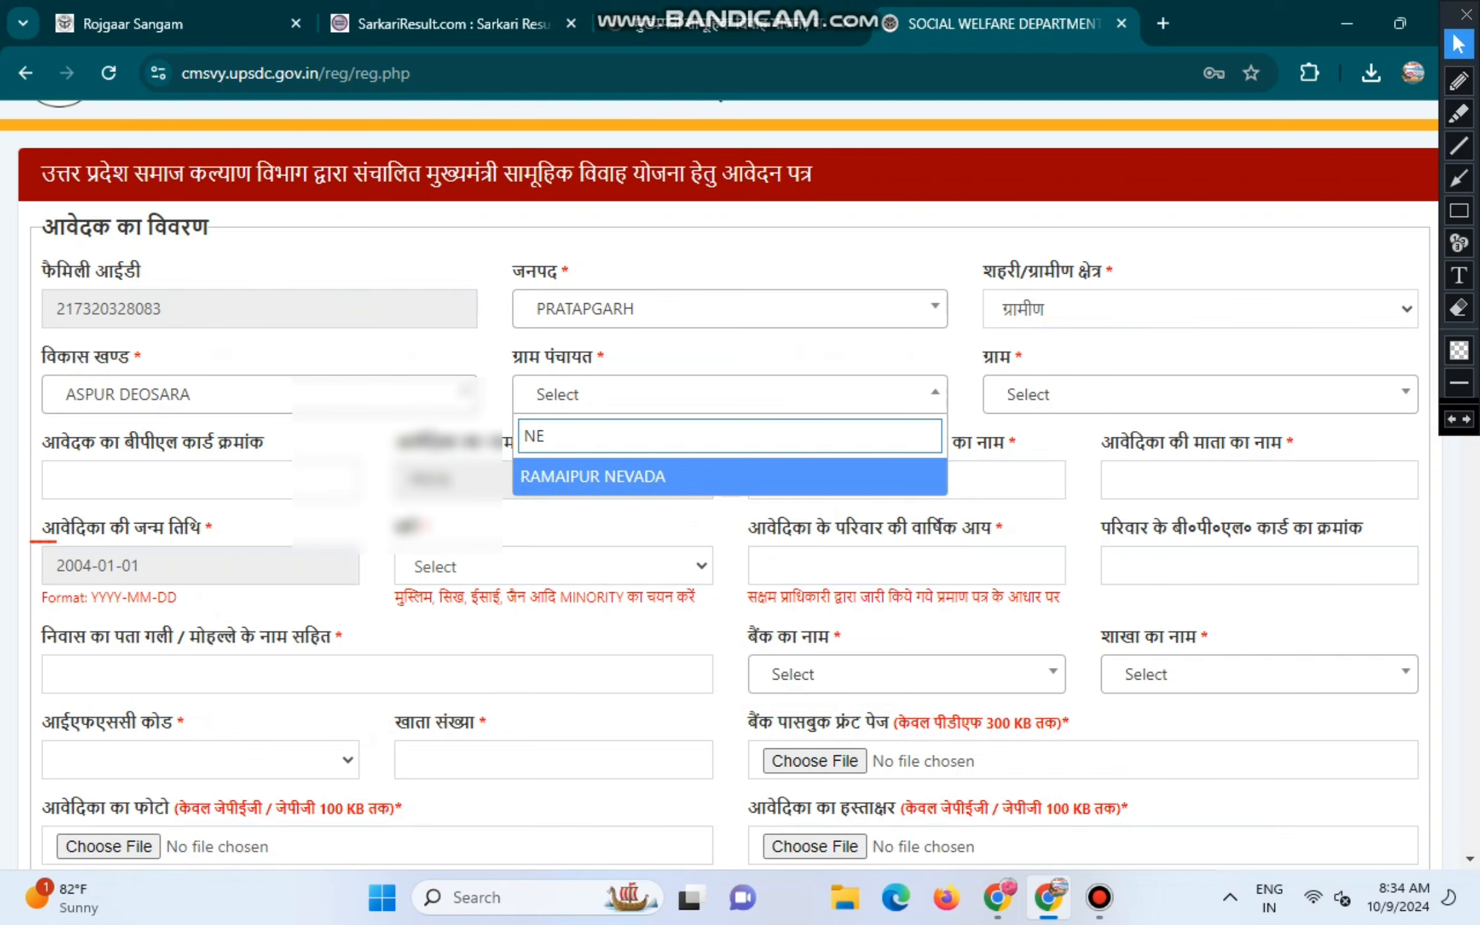
key(Return)
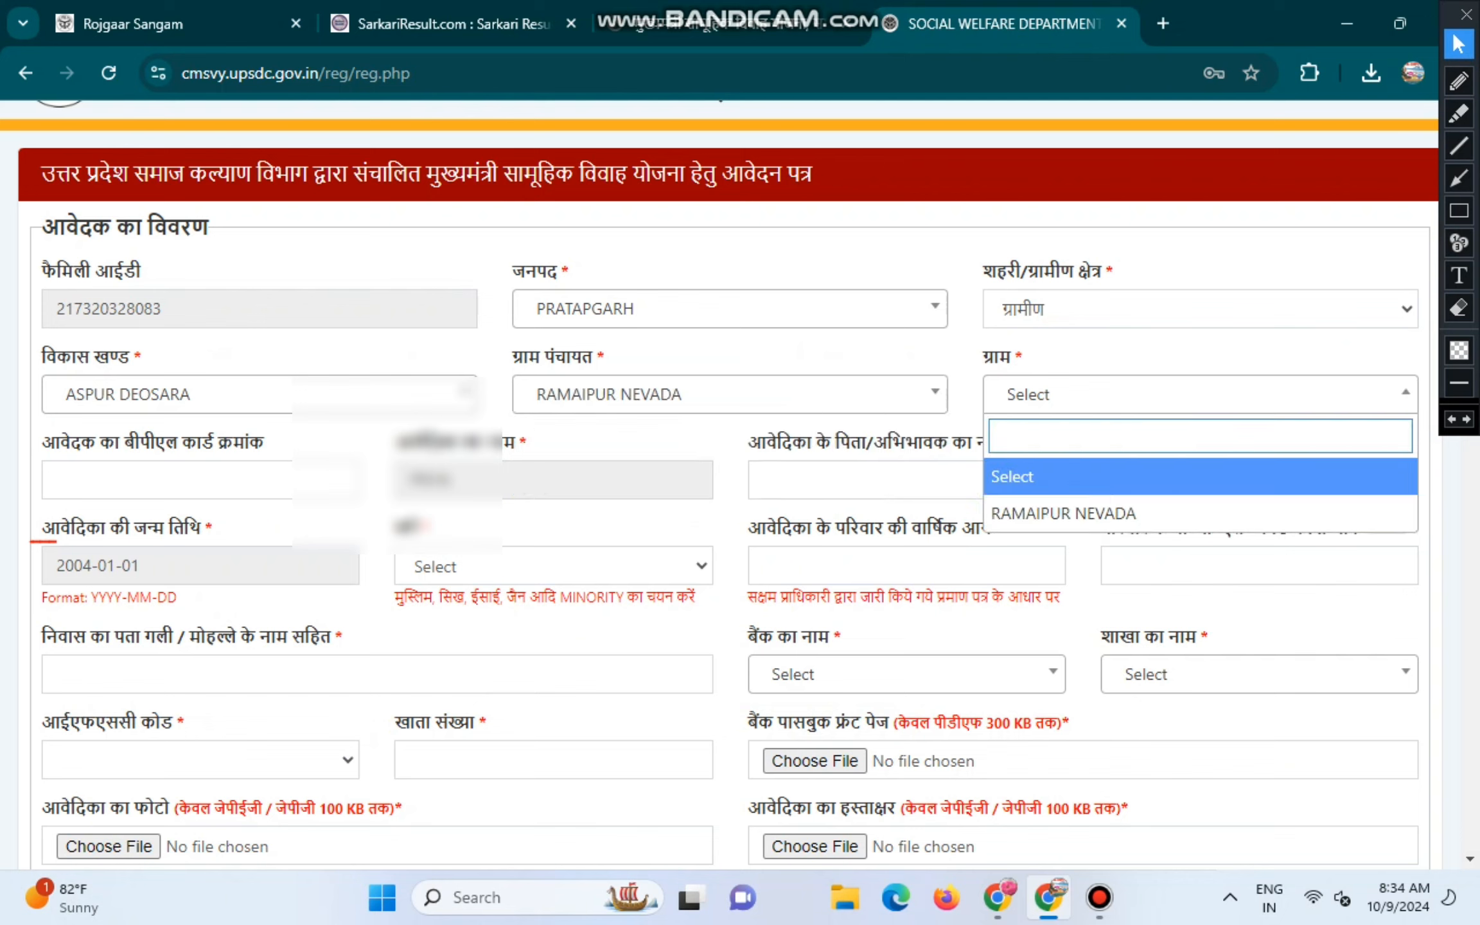
key(Down)
key(Return)
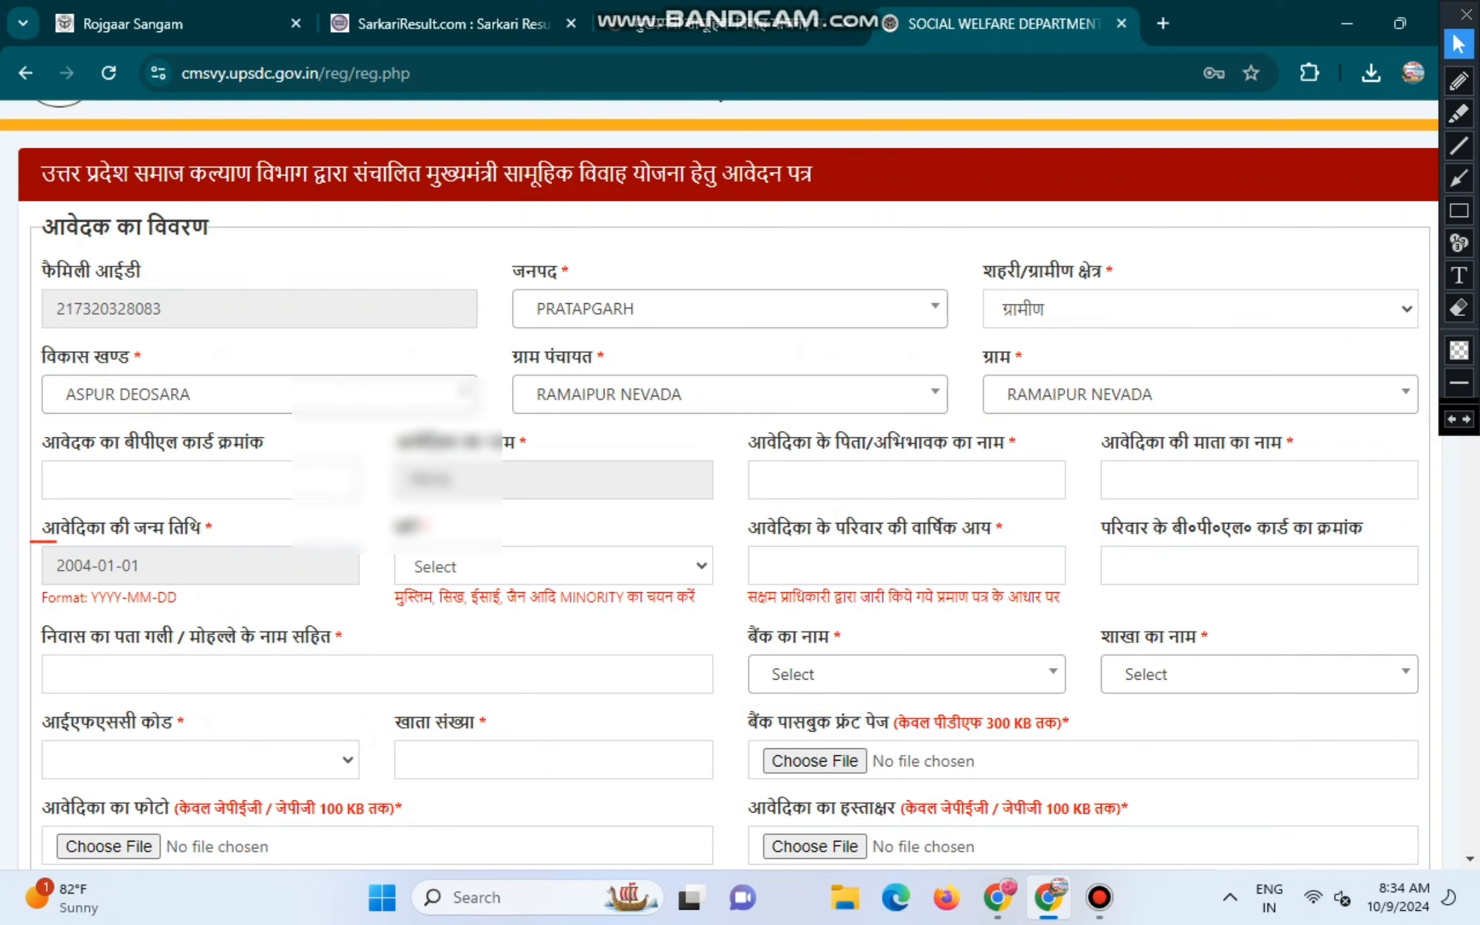
Step: Point out the applicant's BPL card number, father's or guardian's name and mother's name fields, leaving them blank
drag(41, 442, 263, 442)
click(167, 480)
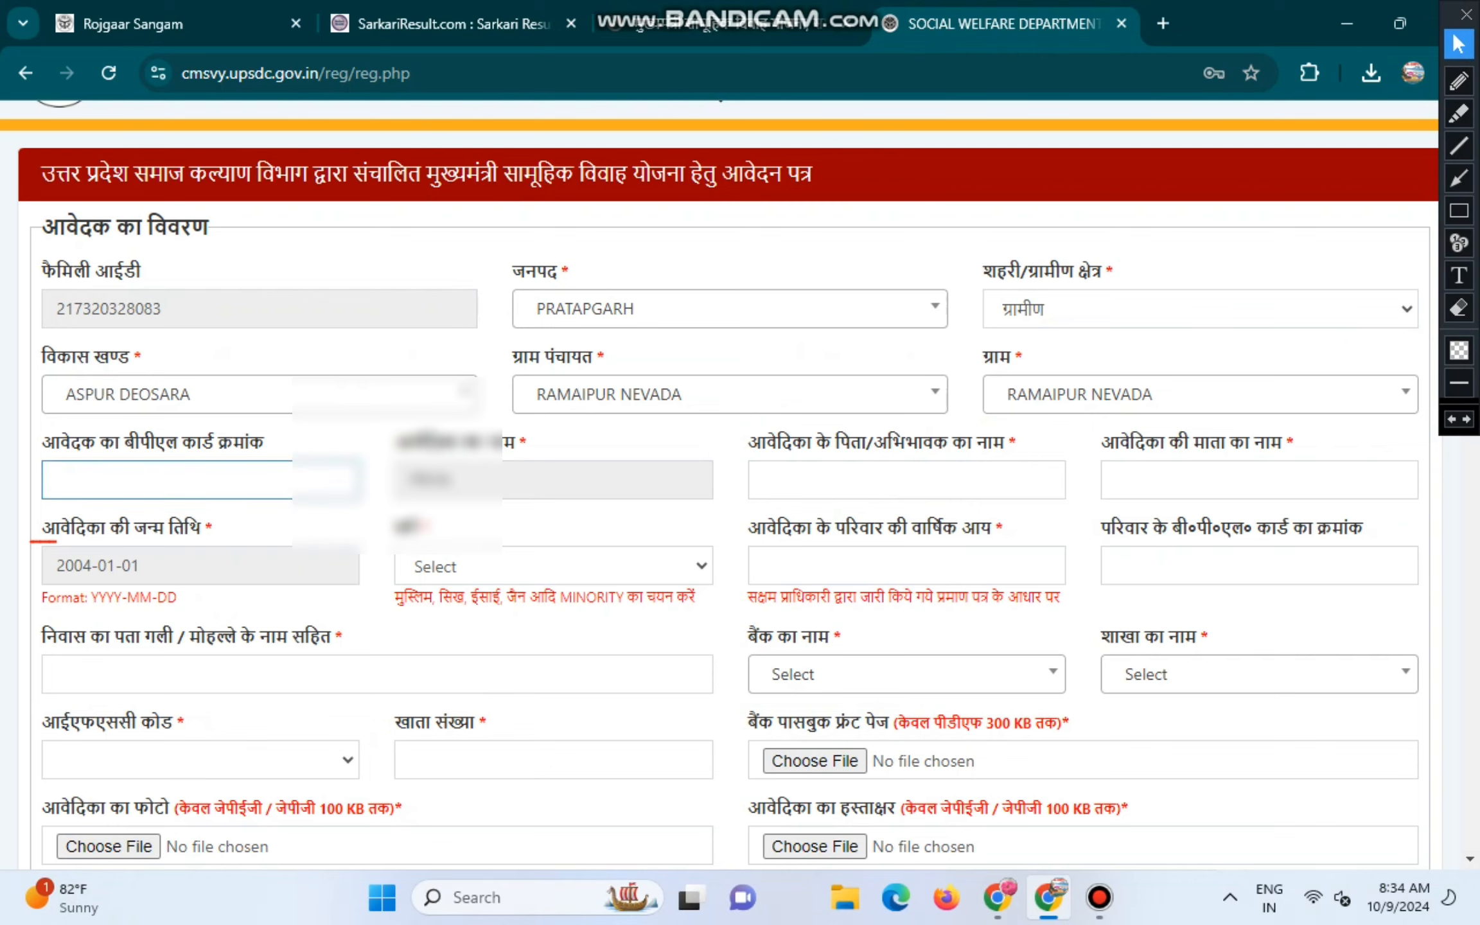
drag(766, 442, 976, 442)
click(907, 480)
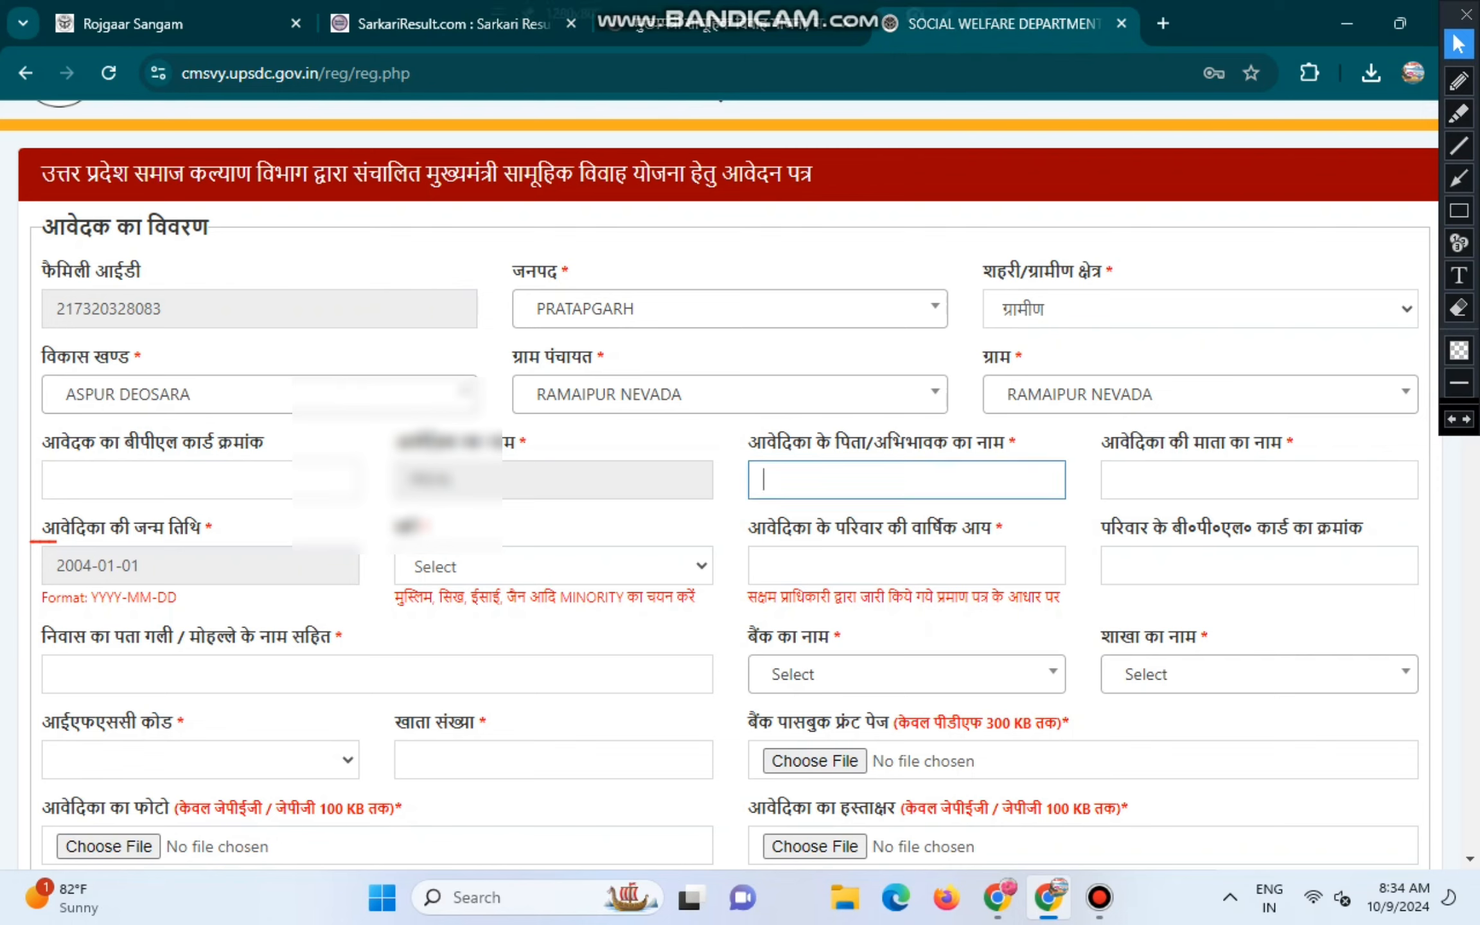
drag(1102, 442, 1271, 442)
click(1259, 480)
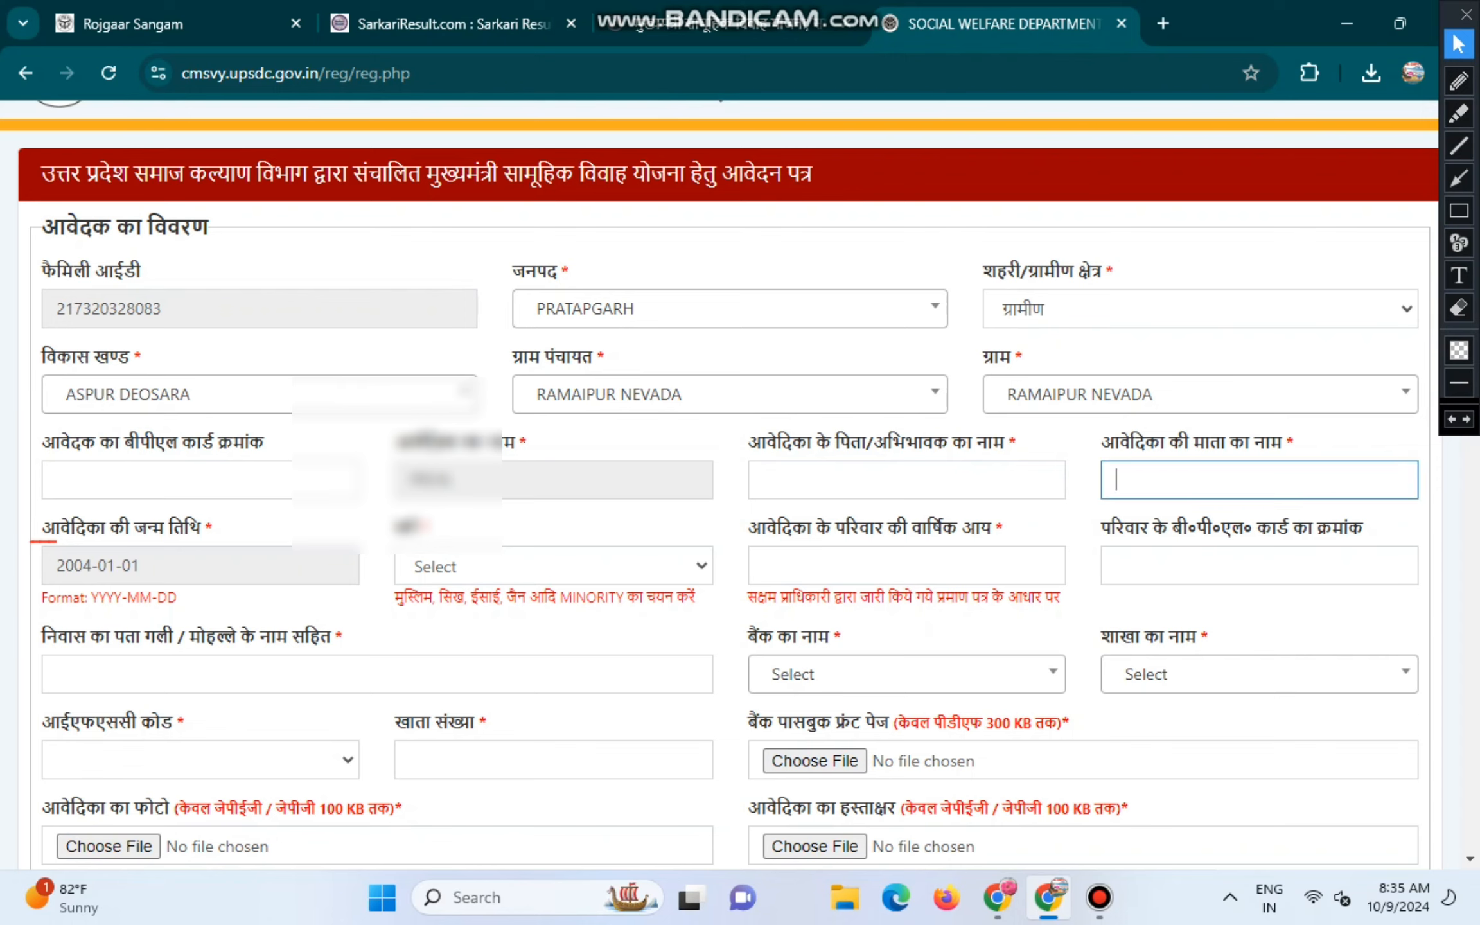
Step: Set the applicant's category (वर्ग) to SC
click(553, 566)
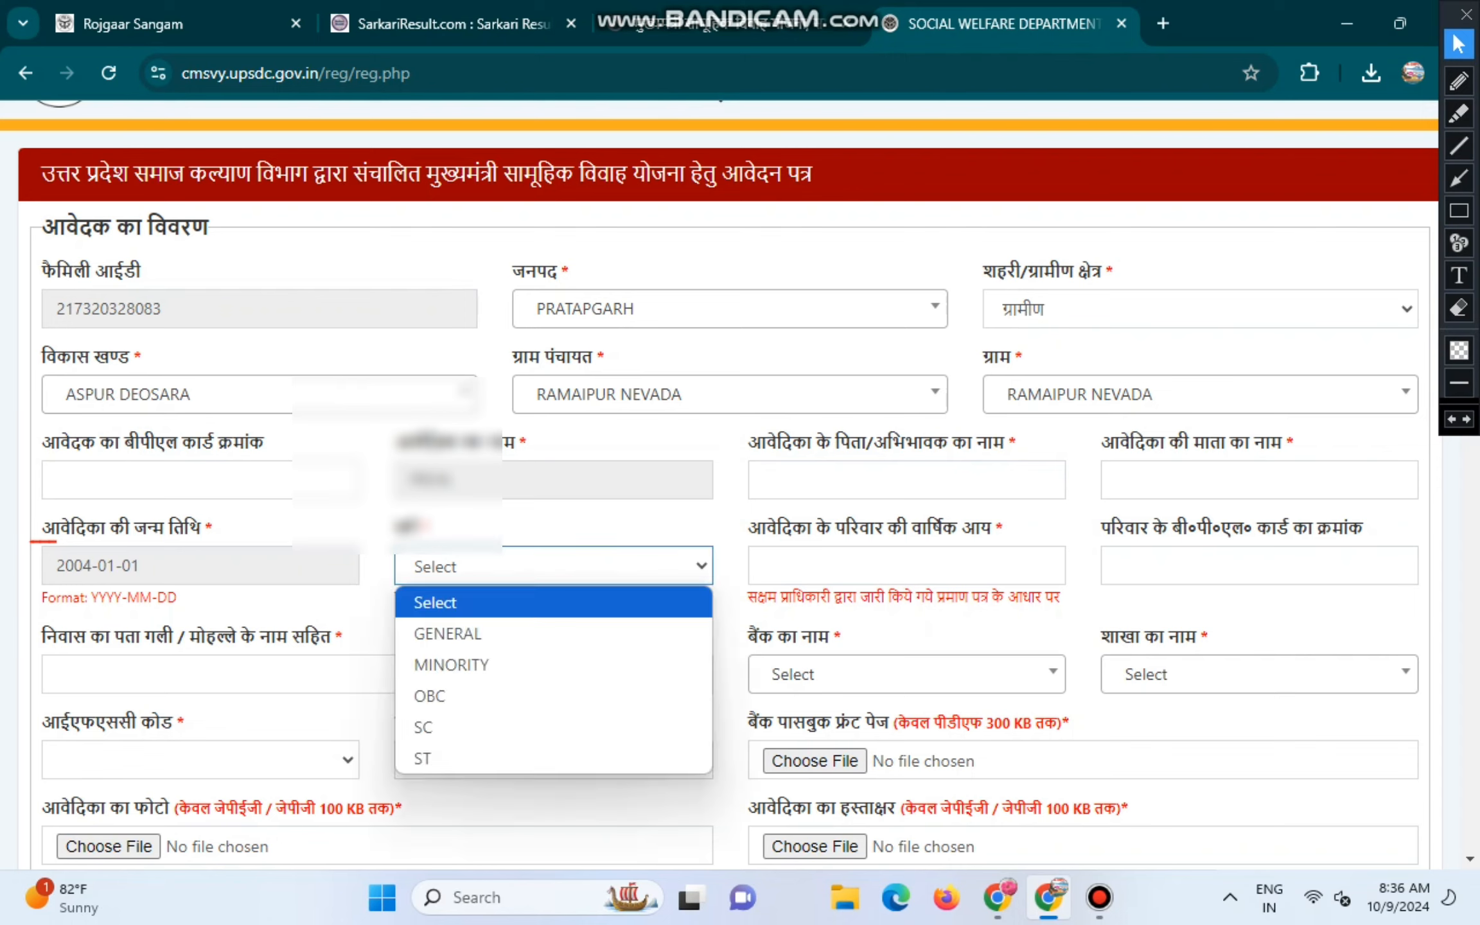
key(Down)
key(Down)
key(Down)
key(Down)
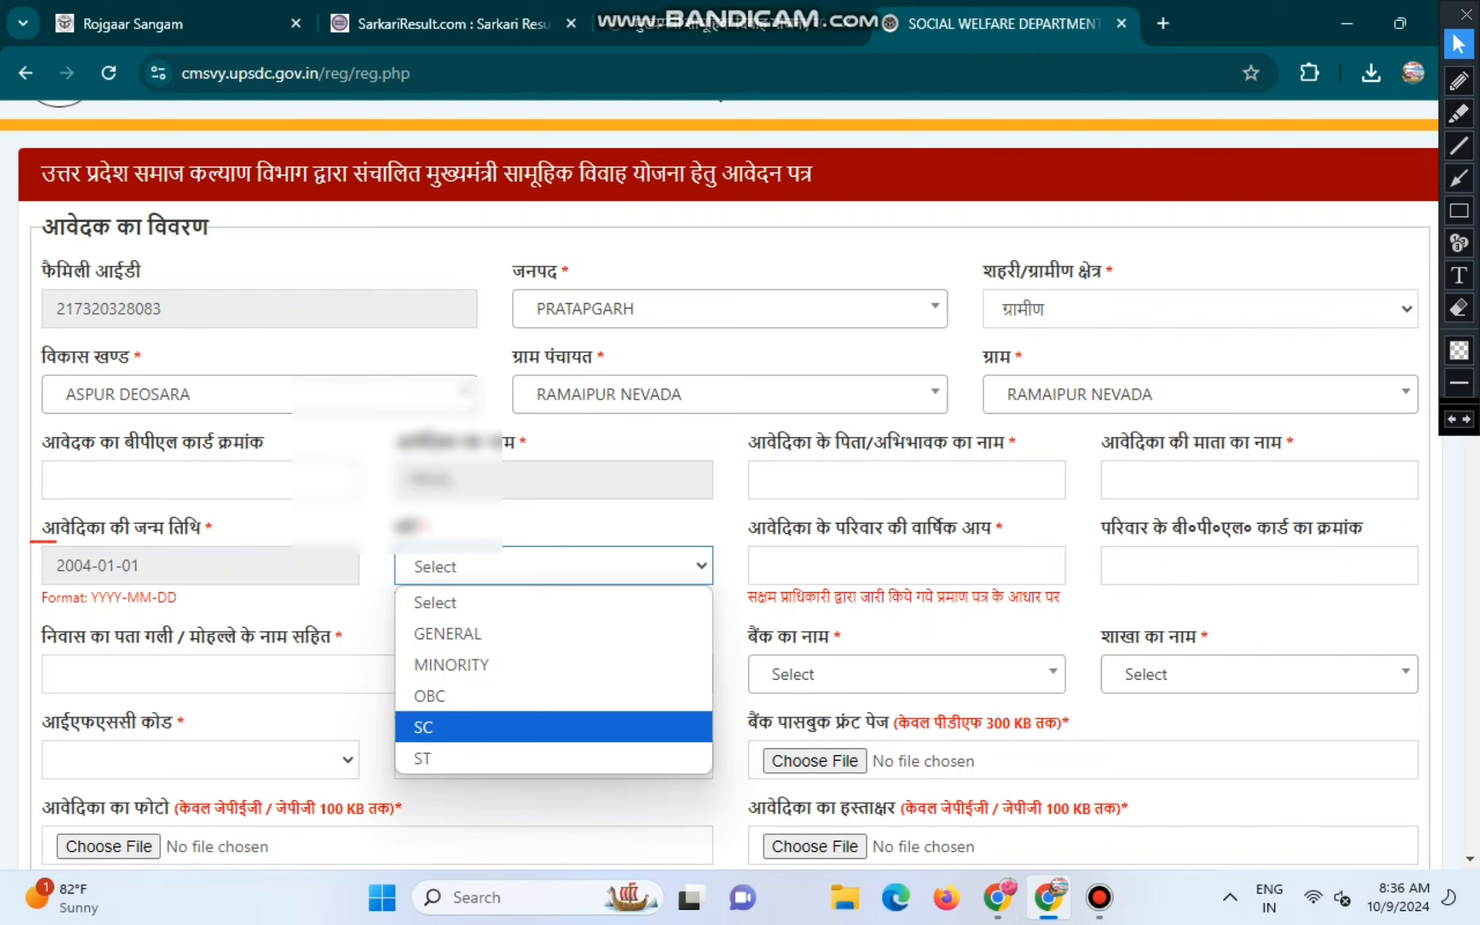
key(Return)
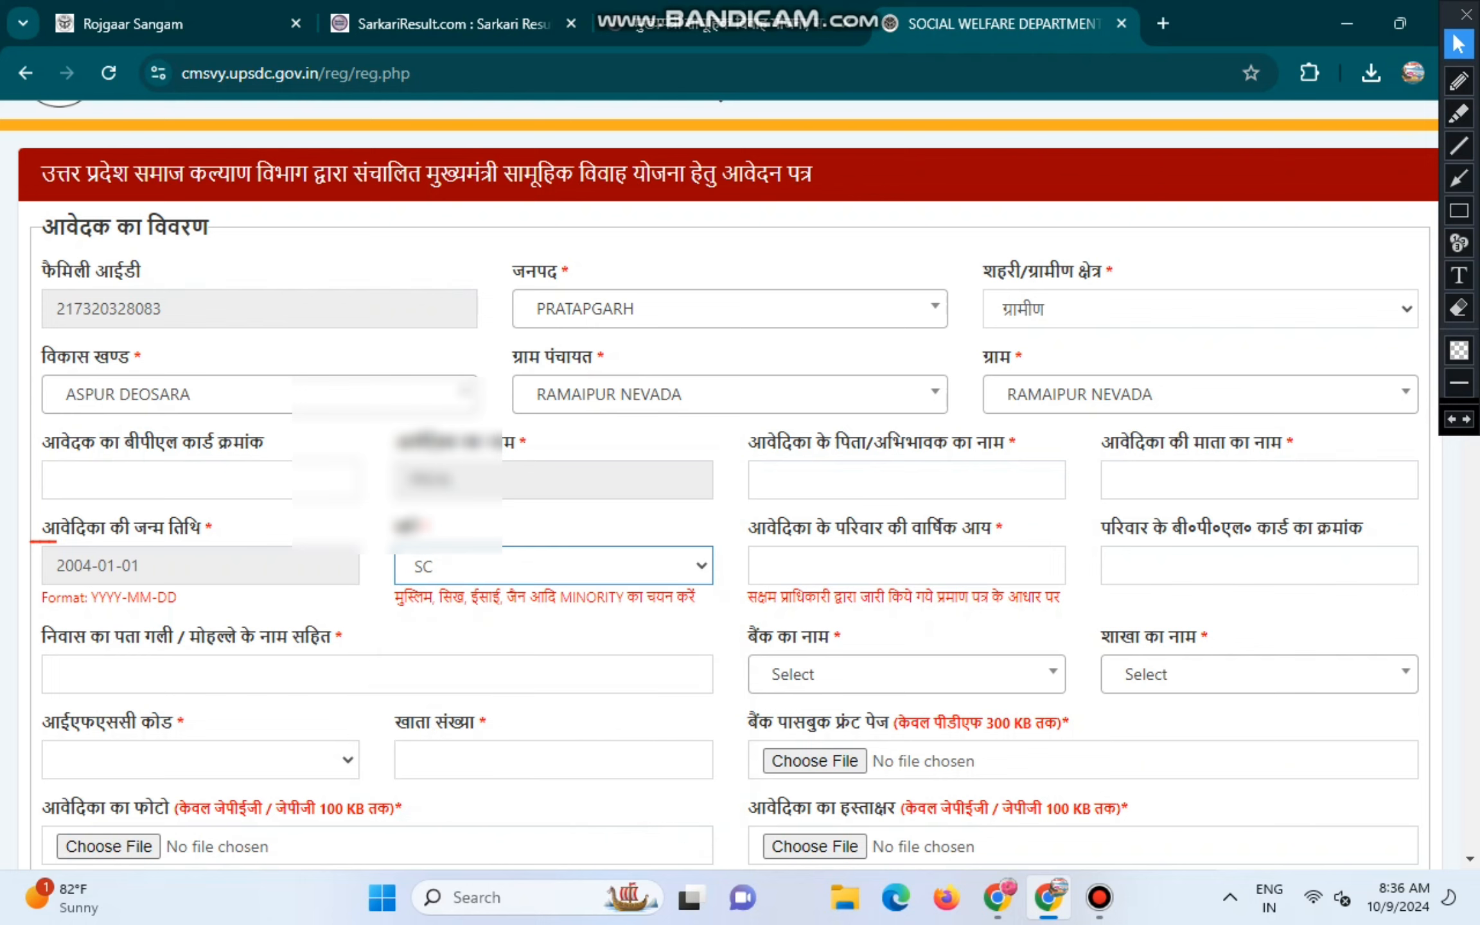
Step: Highlight the family's annual income label and enter 48000 as the income
click(907, 566)
drag(749, 528, 1003, 528)
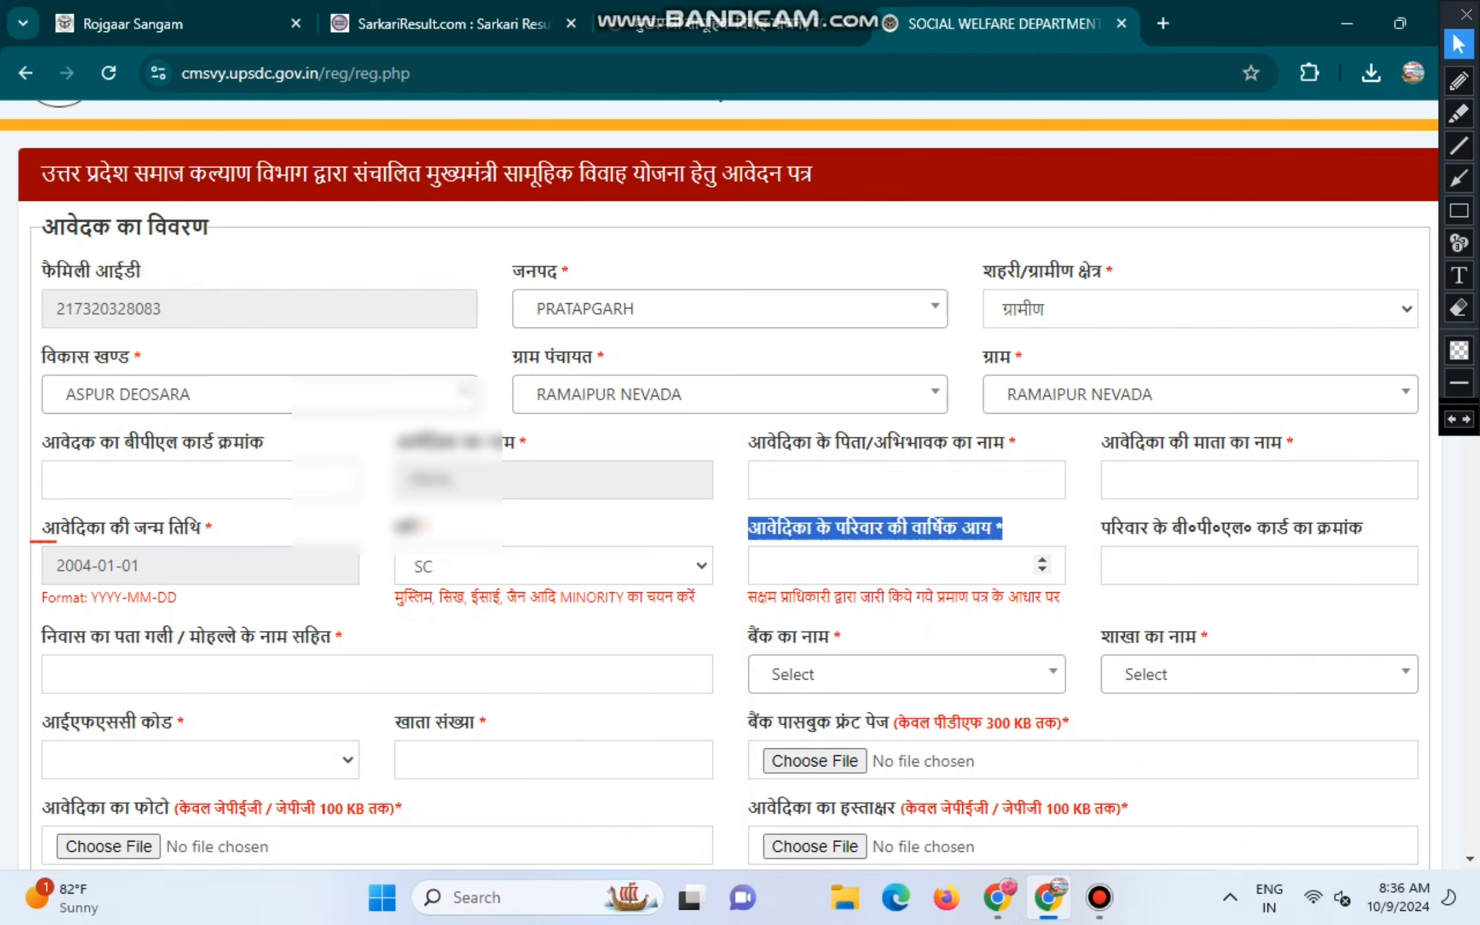
click(925, 566)
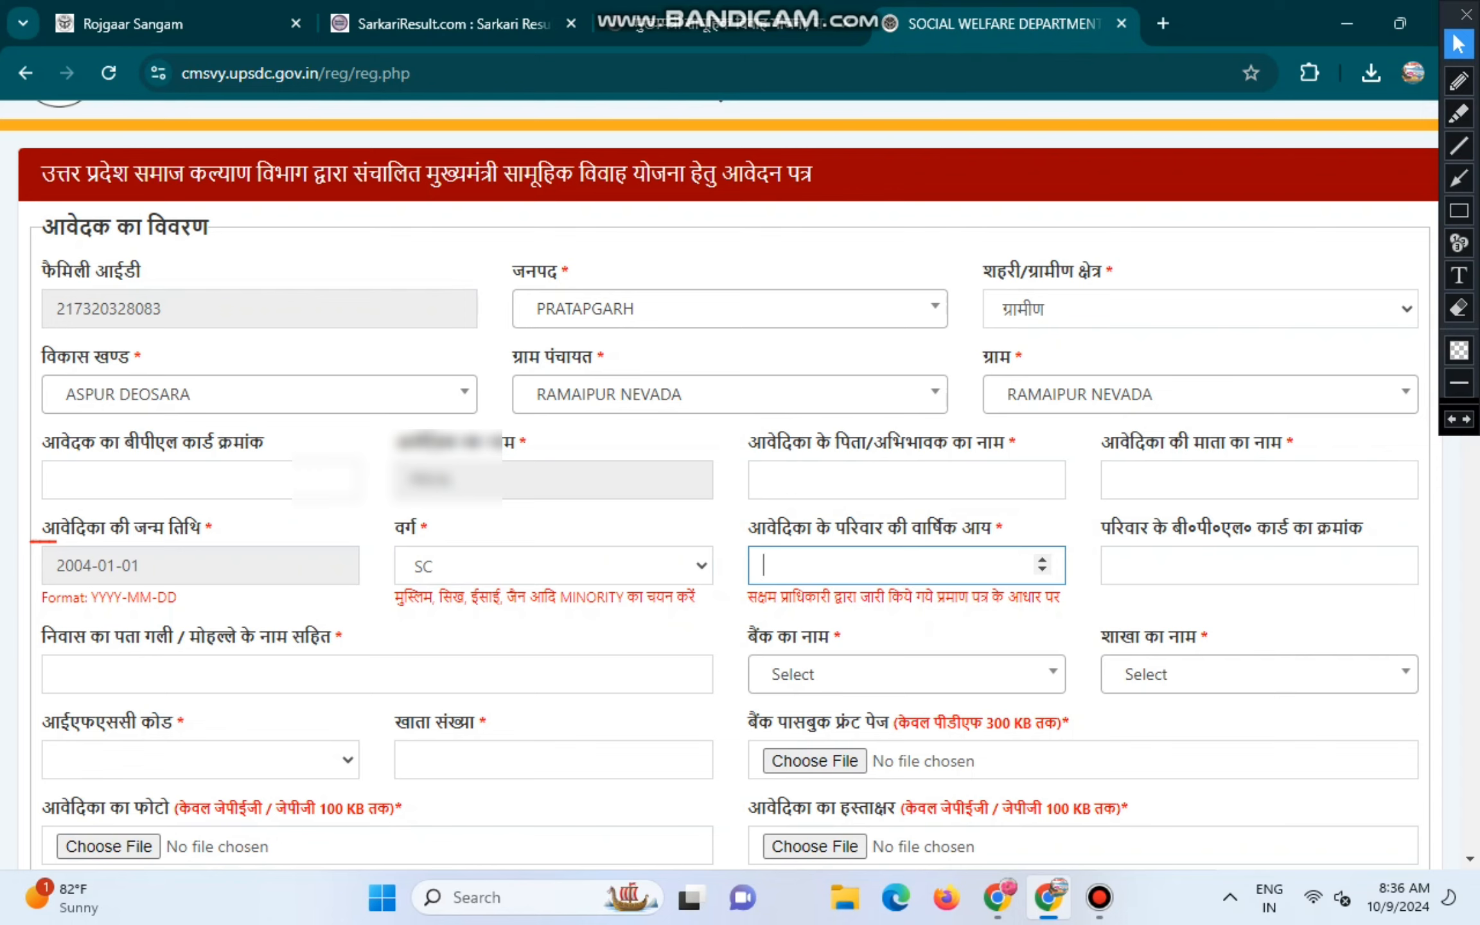
text(48000)
Step: Point out the family's BPL card number label and the residential address field, leaving both blank
drag(1101, 528, 1347, 527)
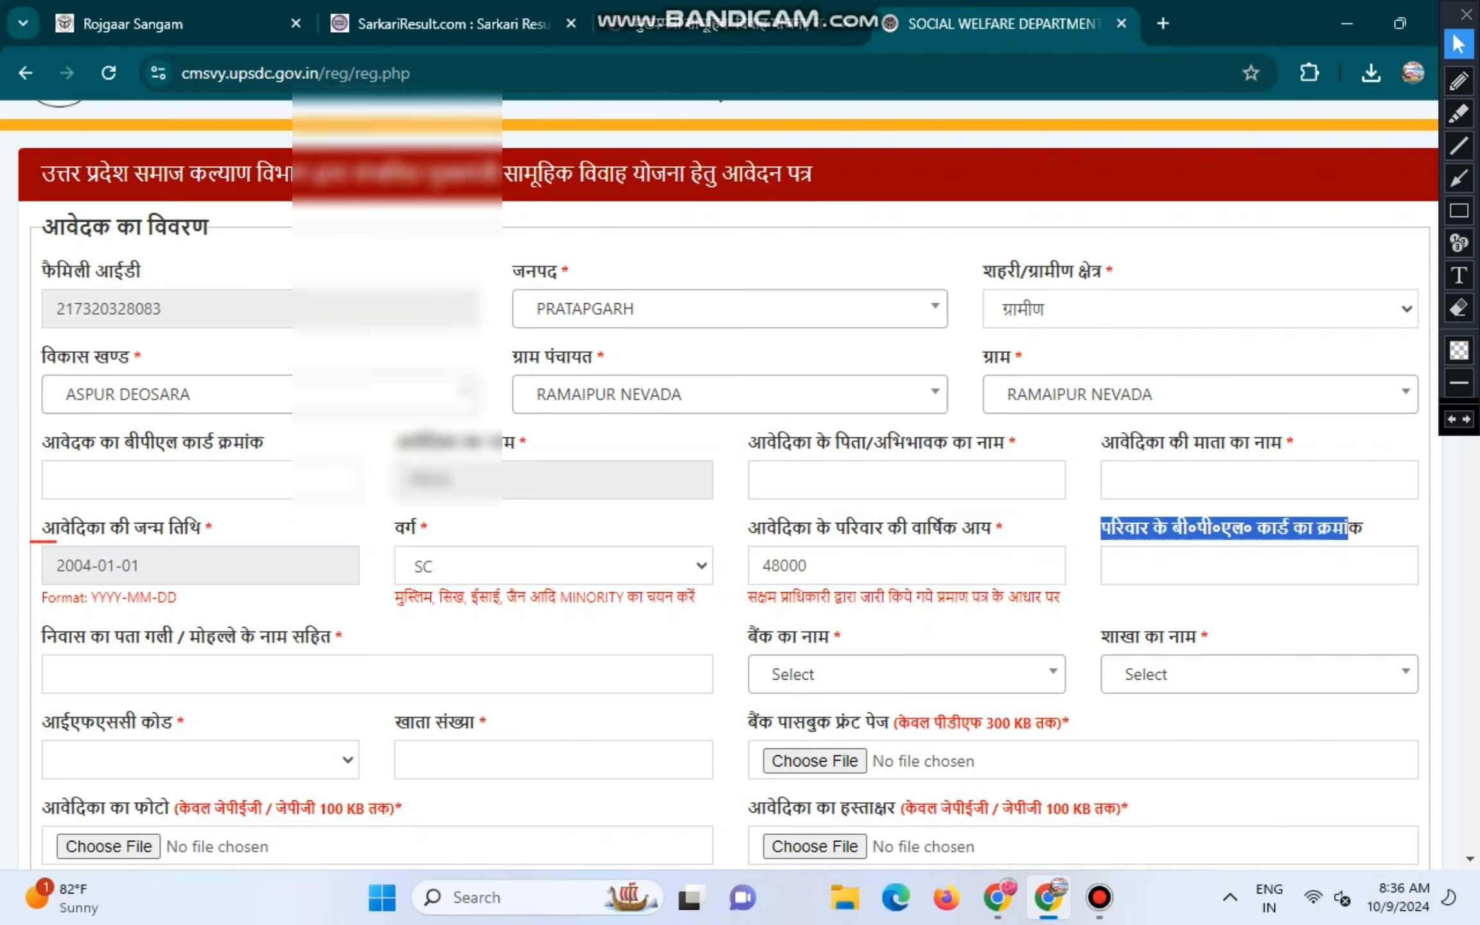
scroll(726, 482, down, 7)
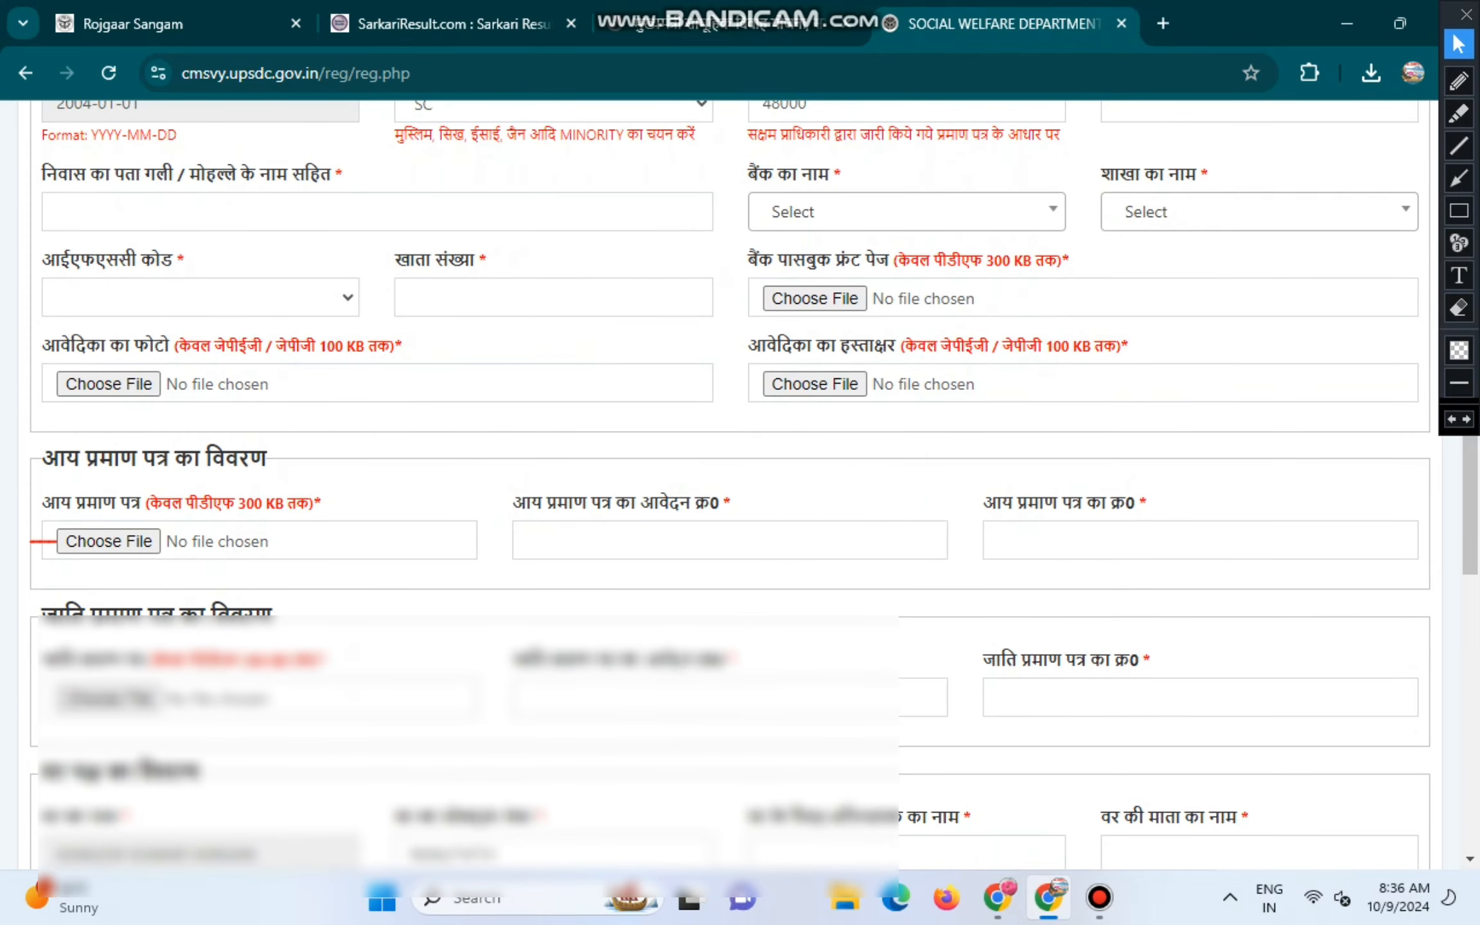
drag(43, 174, 334, 173)
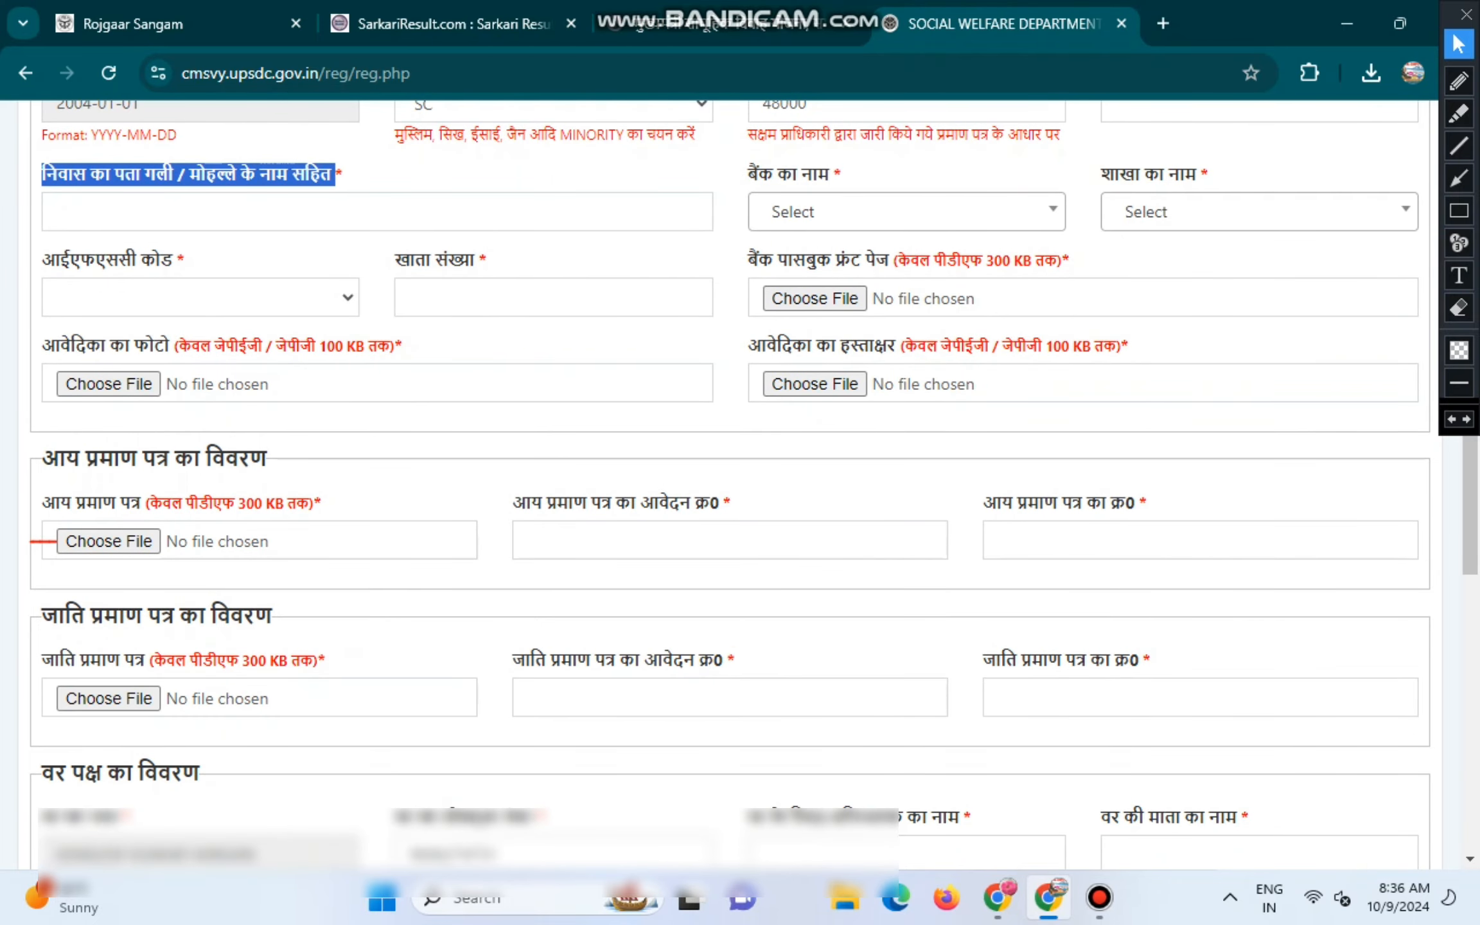
click(295, 212)
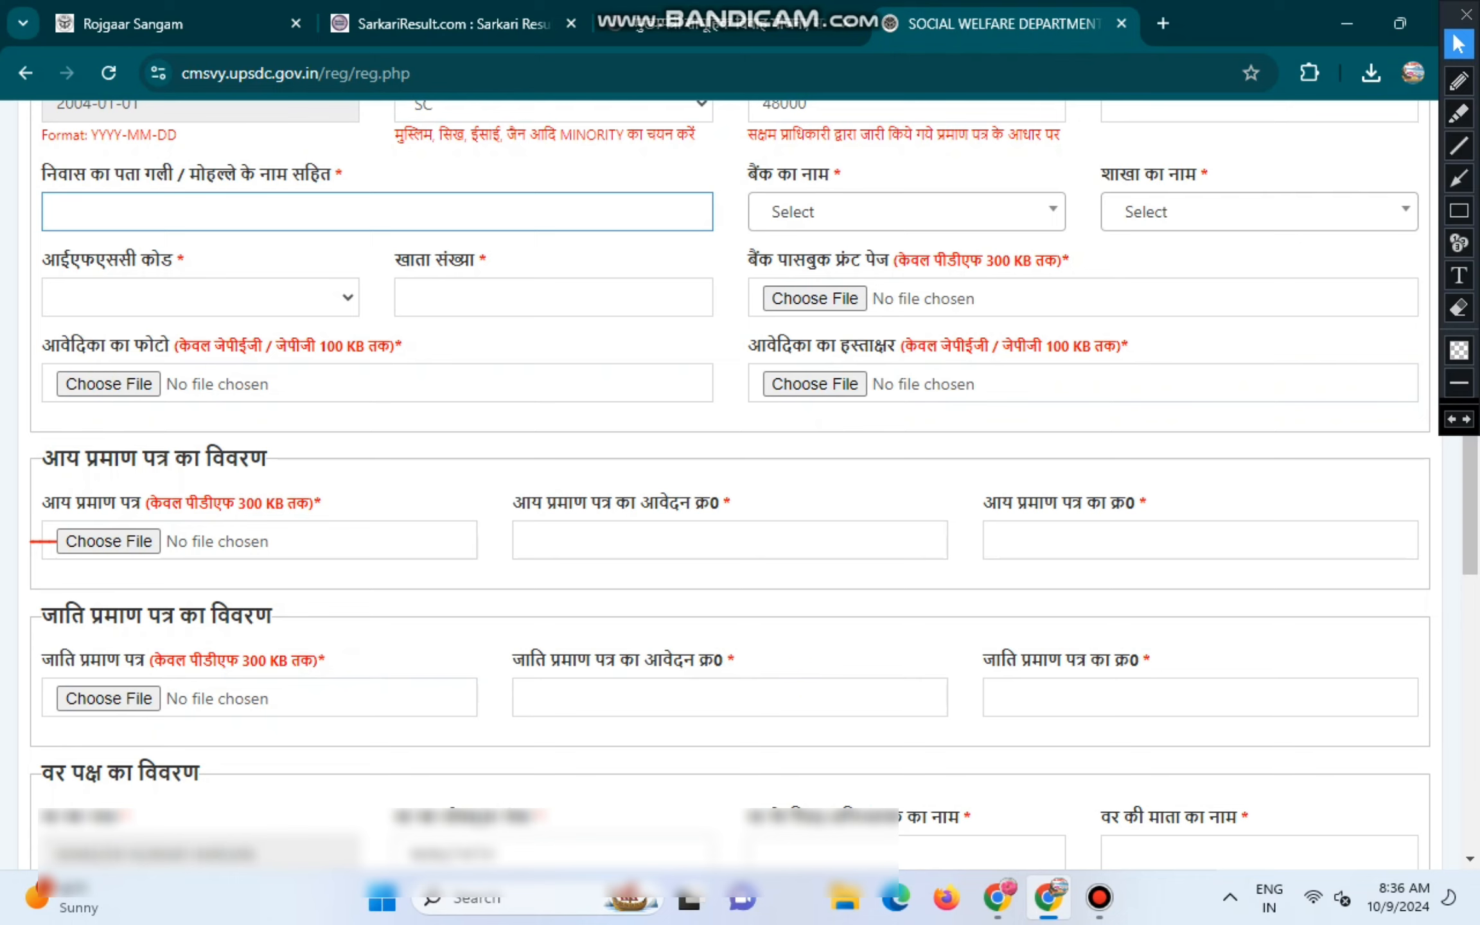
Step: Set the applicant's bank (बैंक का नाम) to Baroda U.P. Bank
click(907, 212)
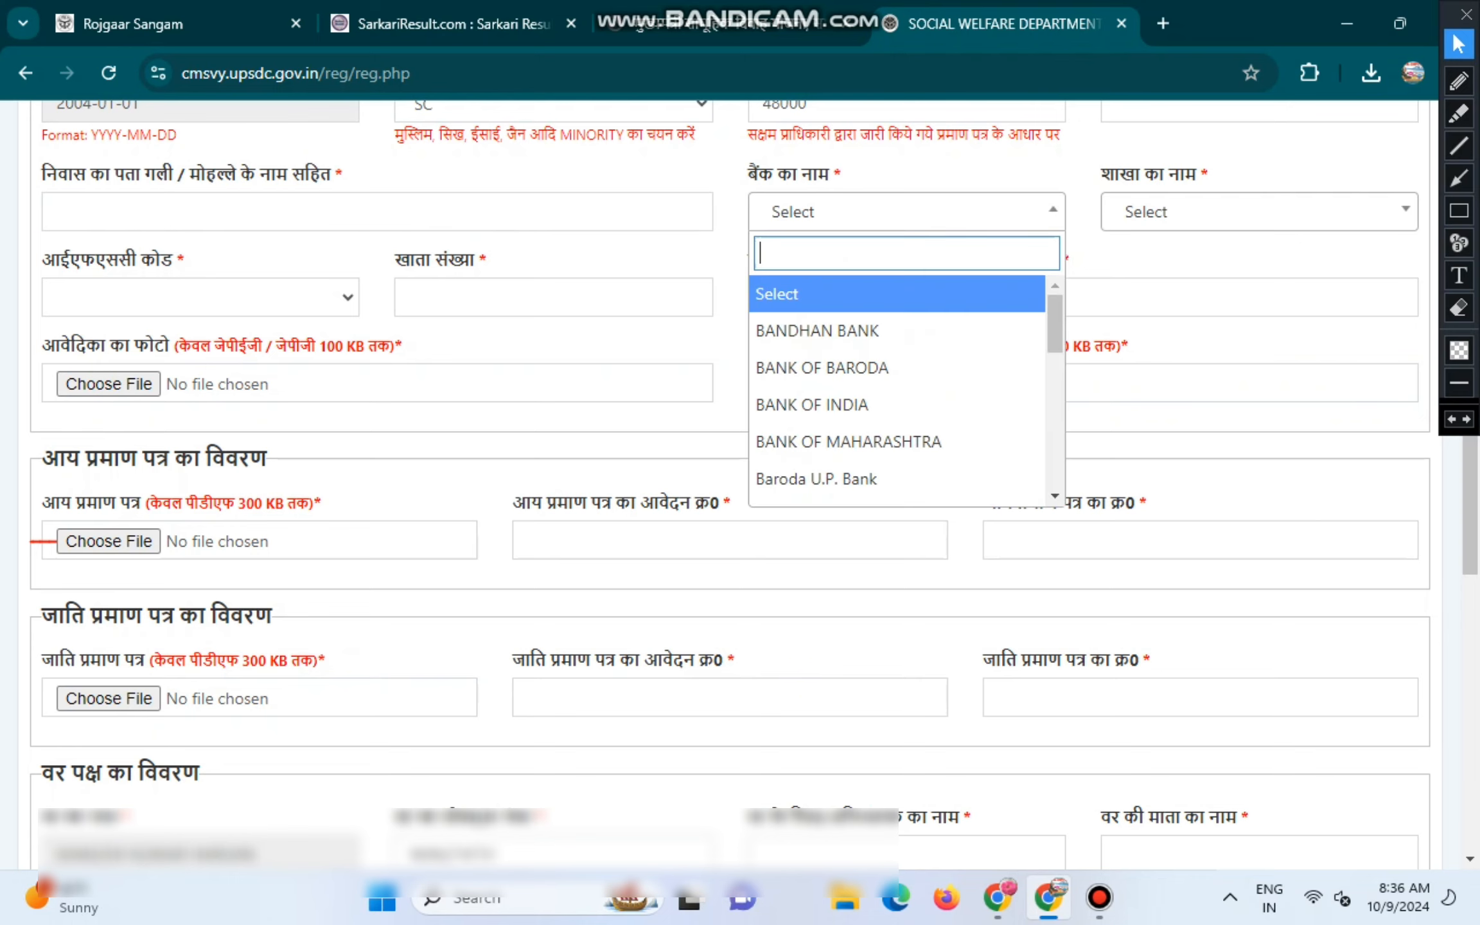
key(Down)
key(Down)
key(Down)
key(Down)
key(Down)
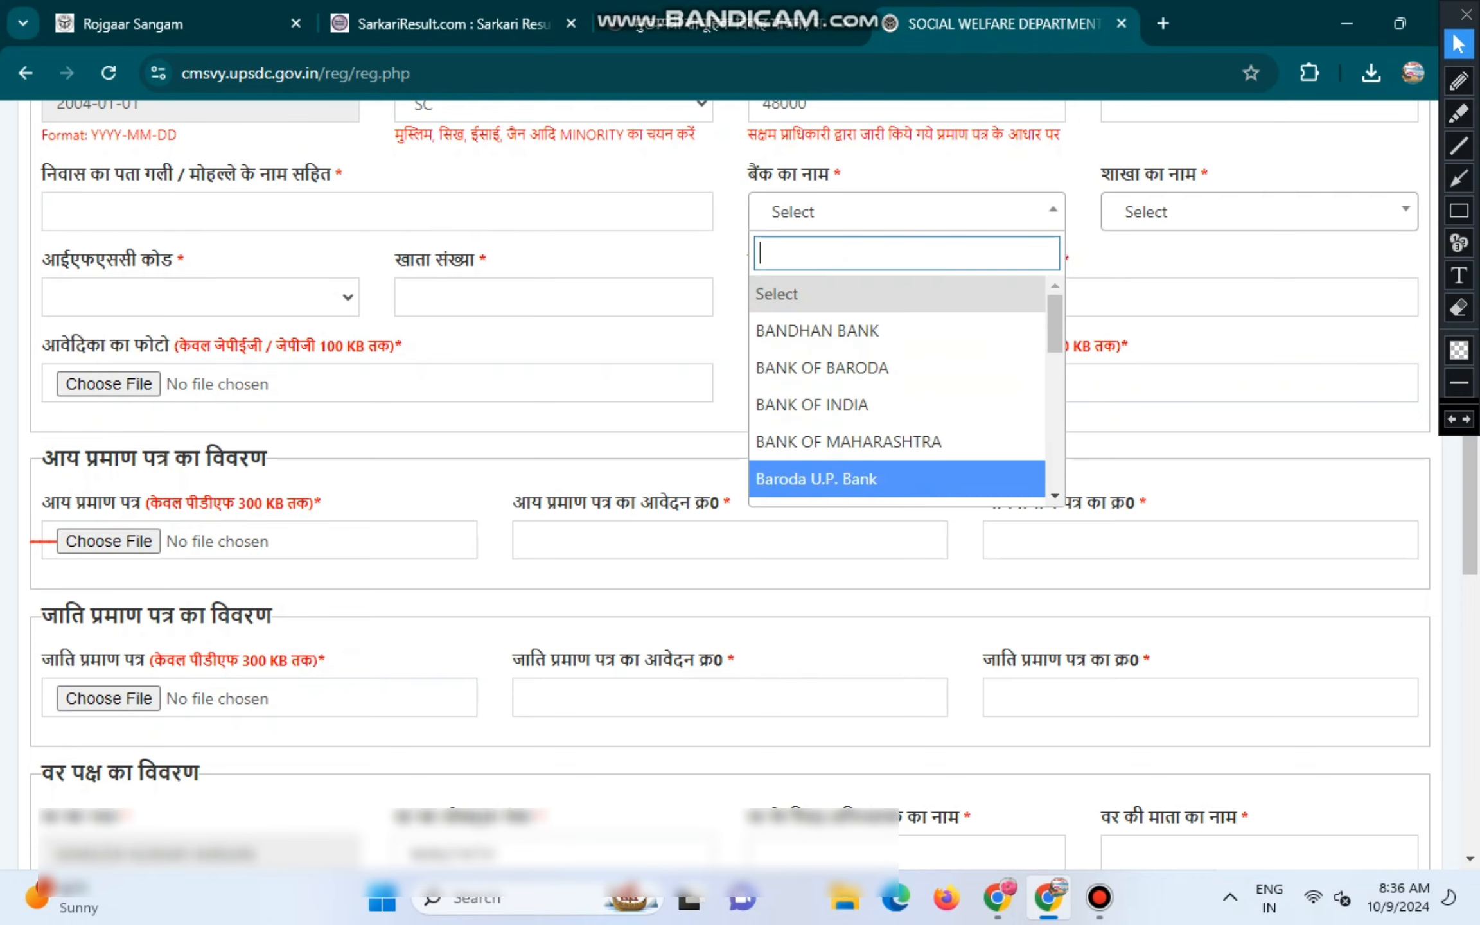
key(Return)
Step: Set the bank branch (शाखा का नाम) to RERIGARAPUR and the IFSC code to BARB0BUPGBX
click(1259, 212)
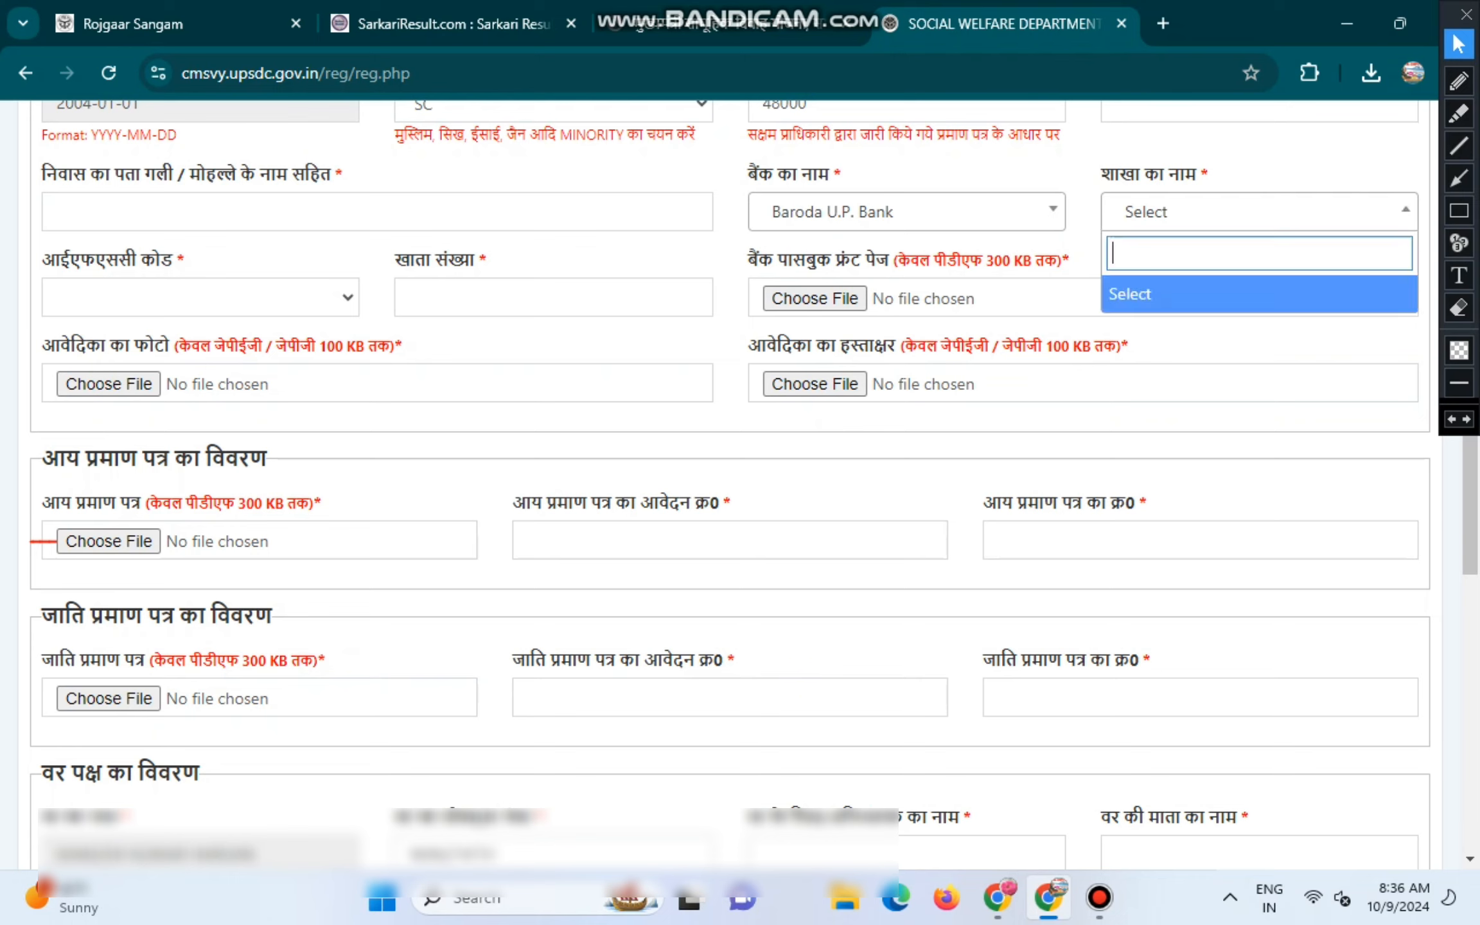
click(1259, 212)
click(1259, 212)
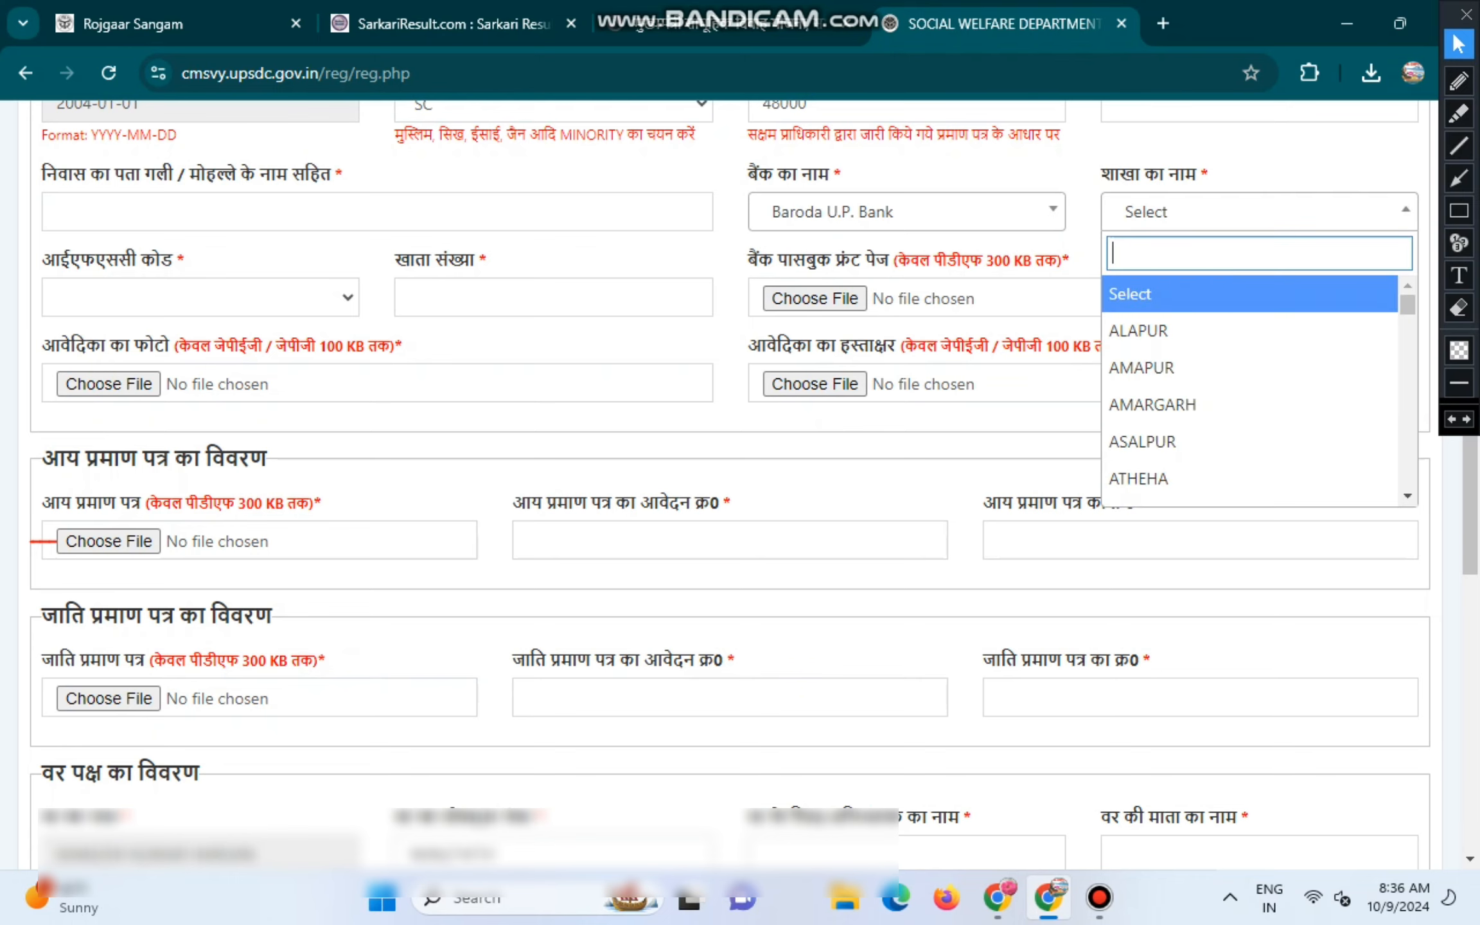
text(RE)
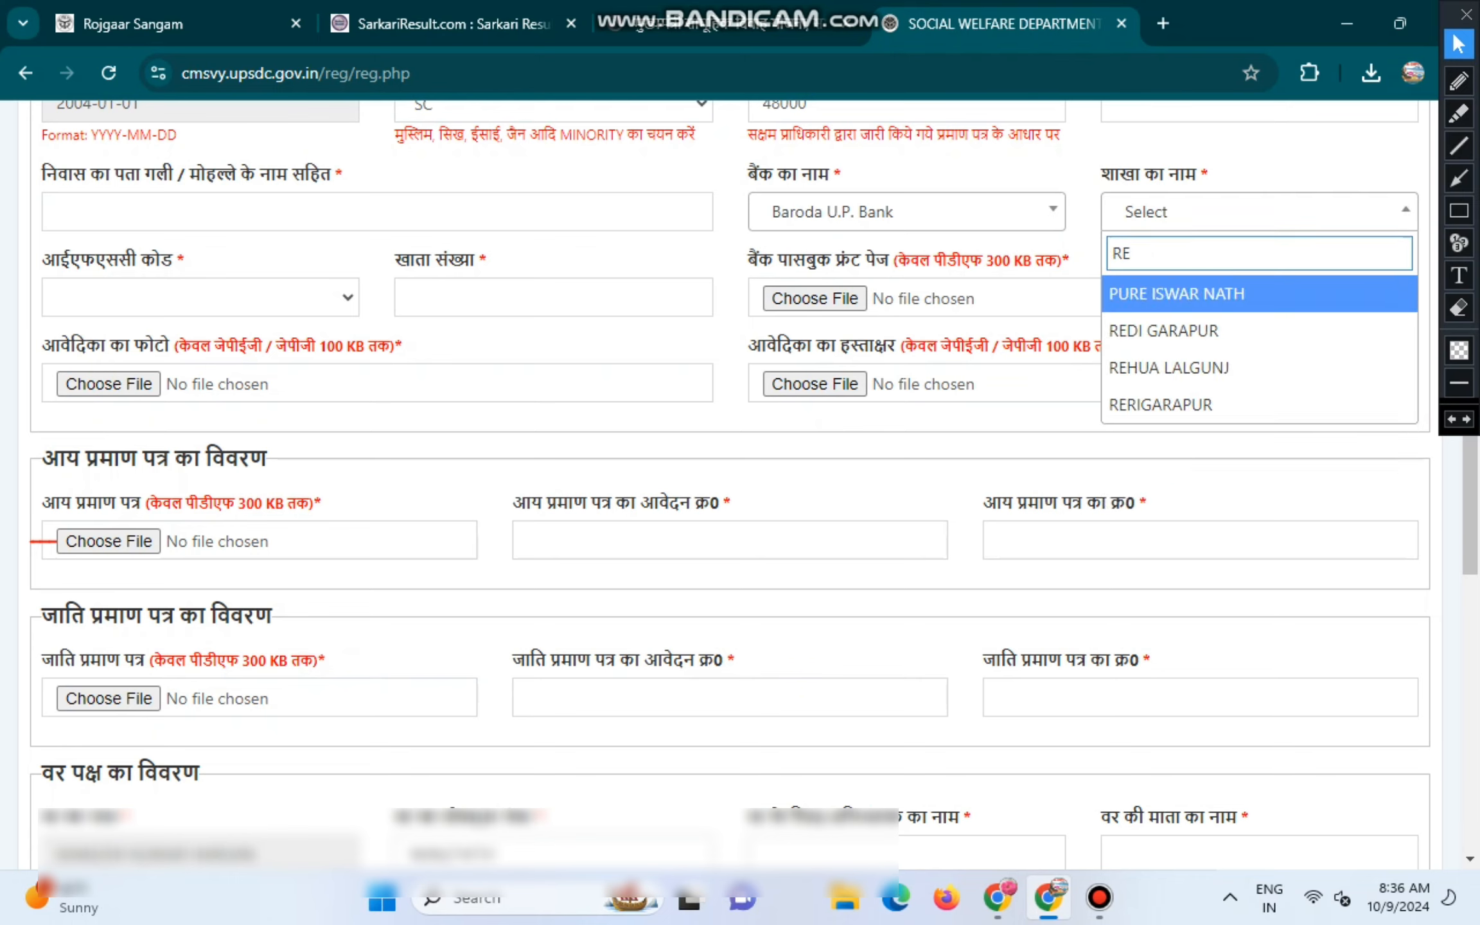
key(Down)
key(Down)
key(Down)
key(Return)
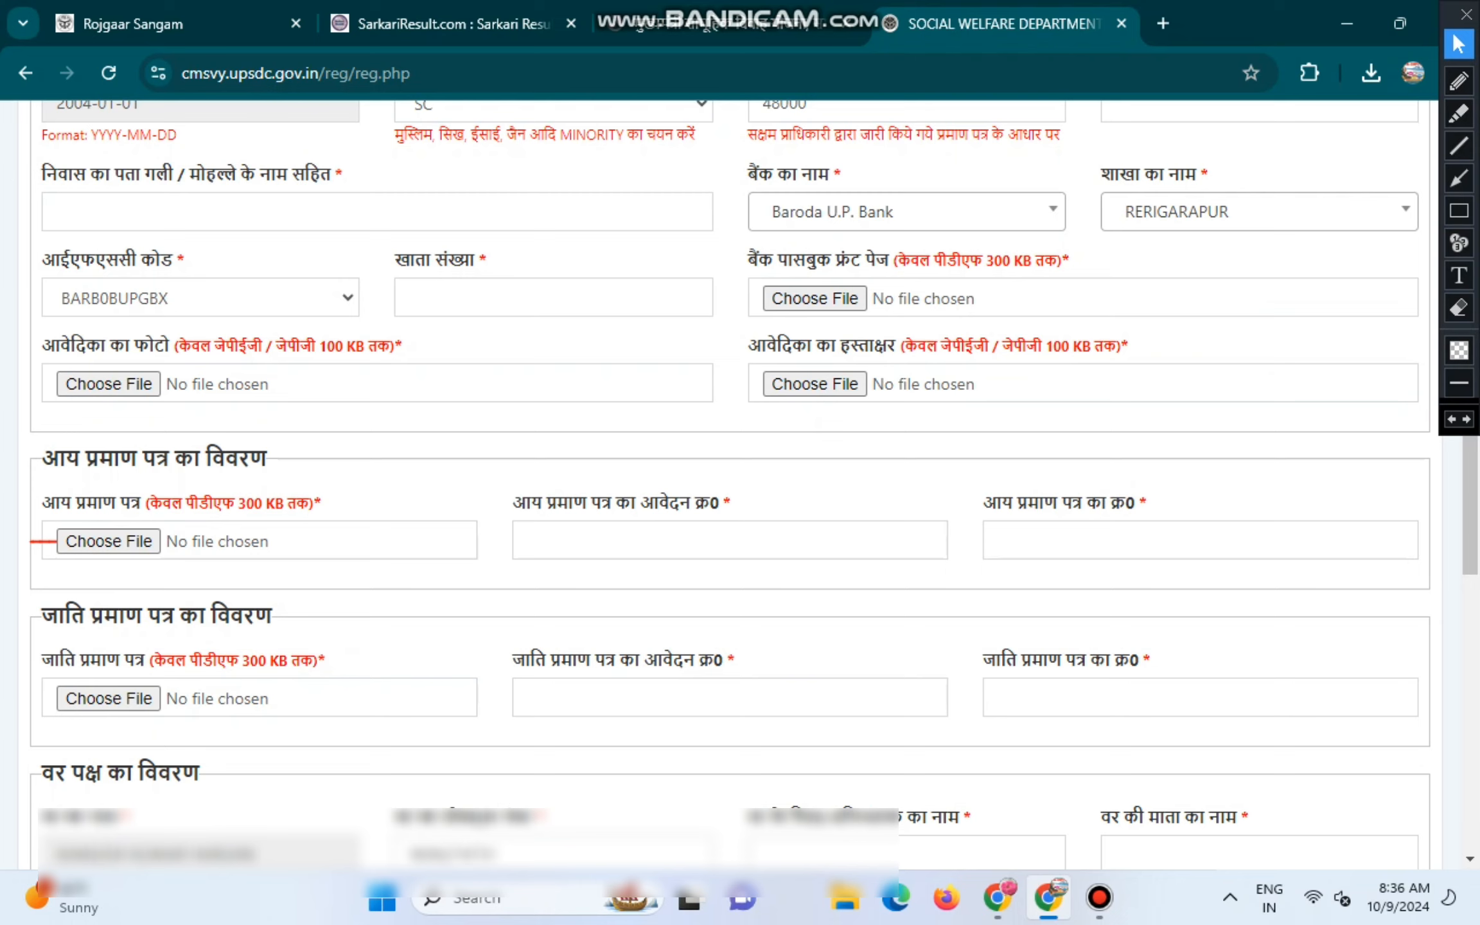
click(200, 298)
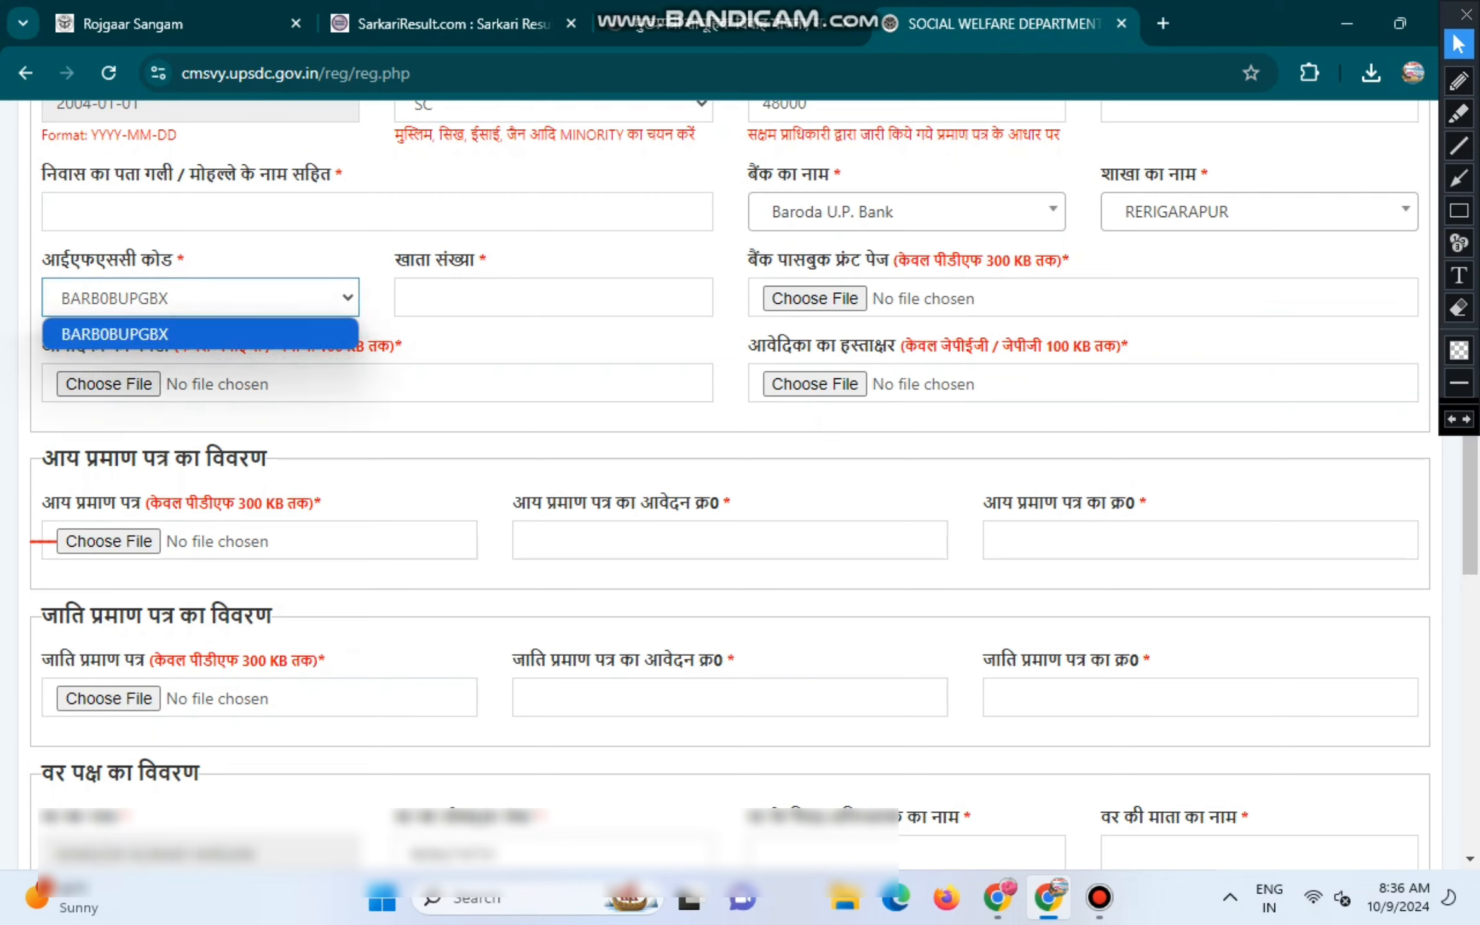
click(200, 334)
Step: Point out the account number field and the format and size limits for the passbook, photo and signature uploads
drag(394, 260, 478, 260)
click(479, 298)
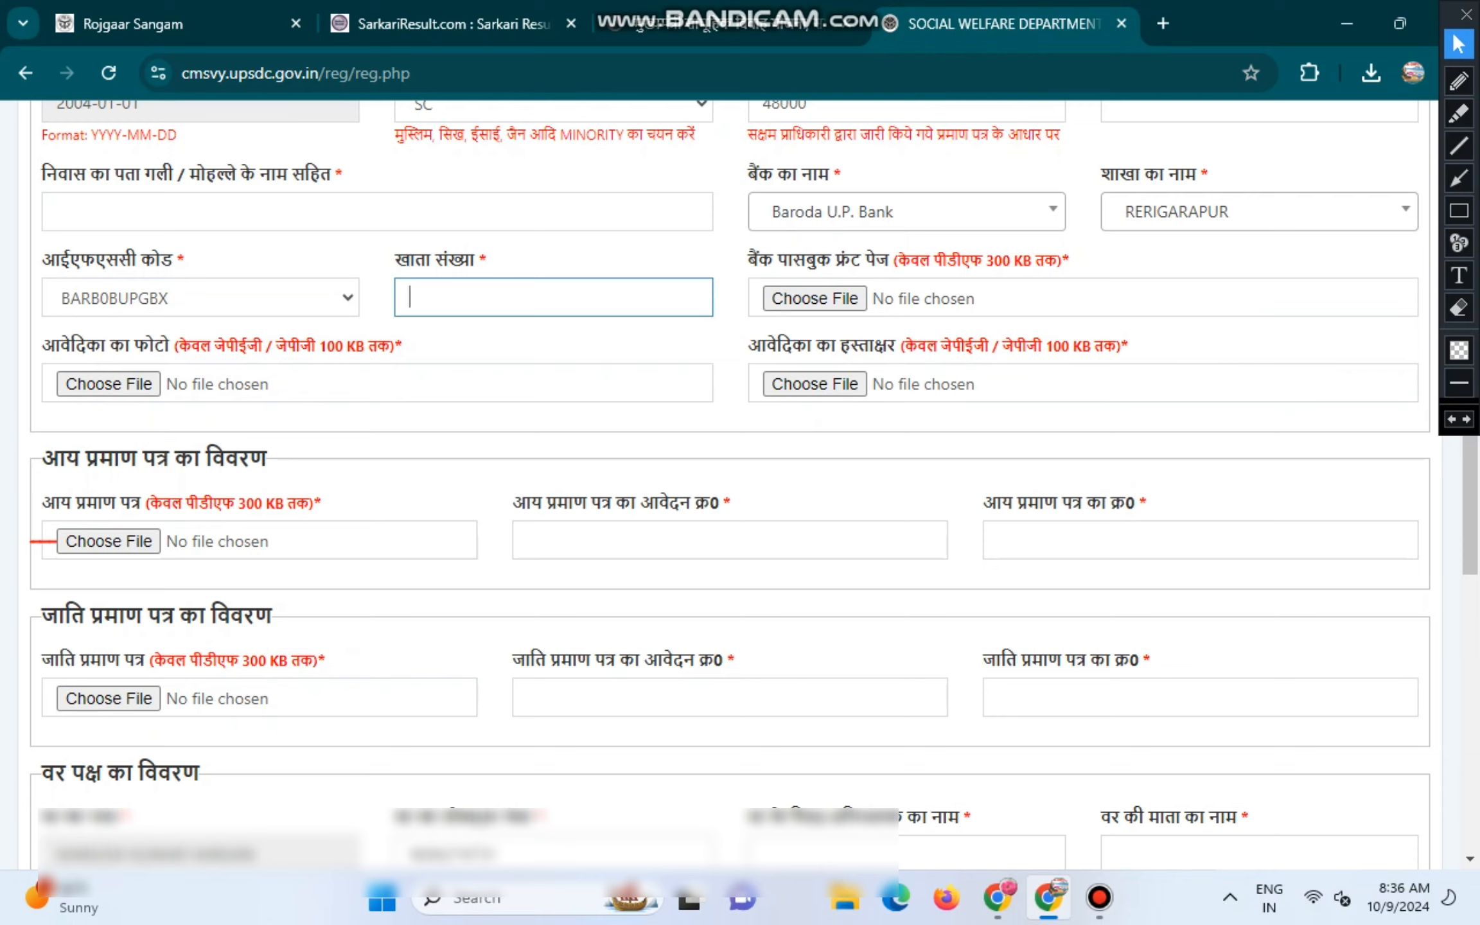
drag(748, 260, 1057, 260)
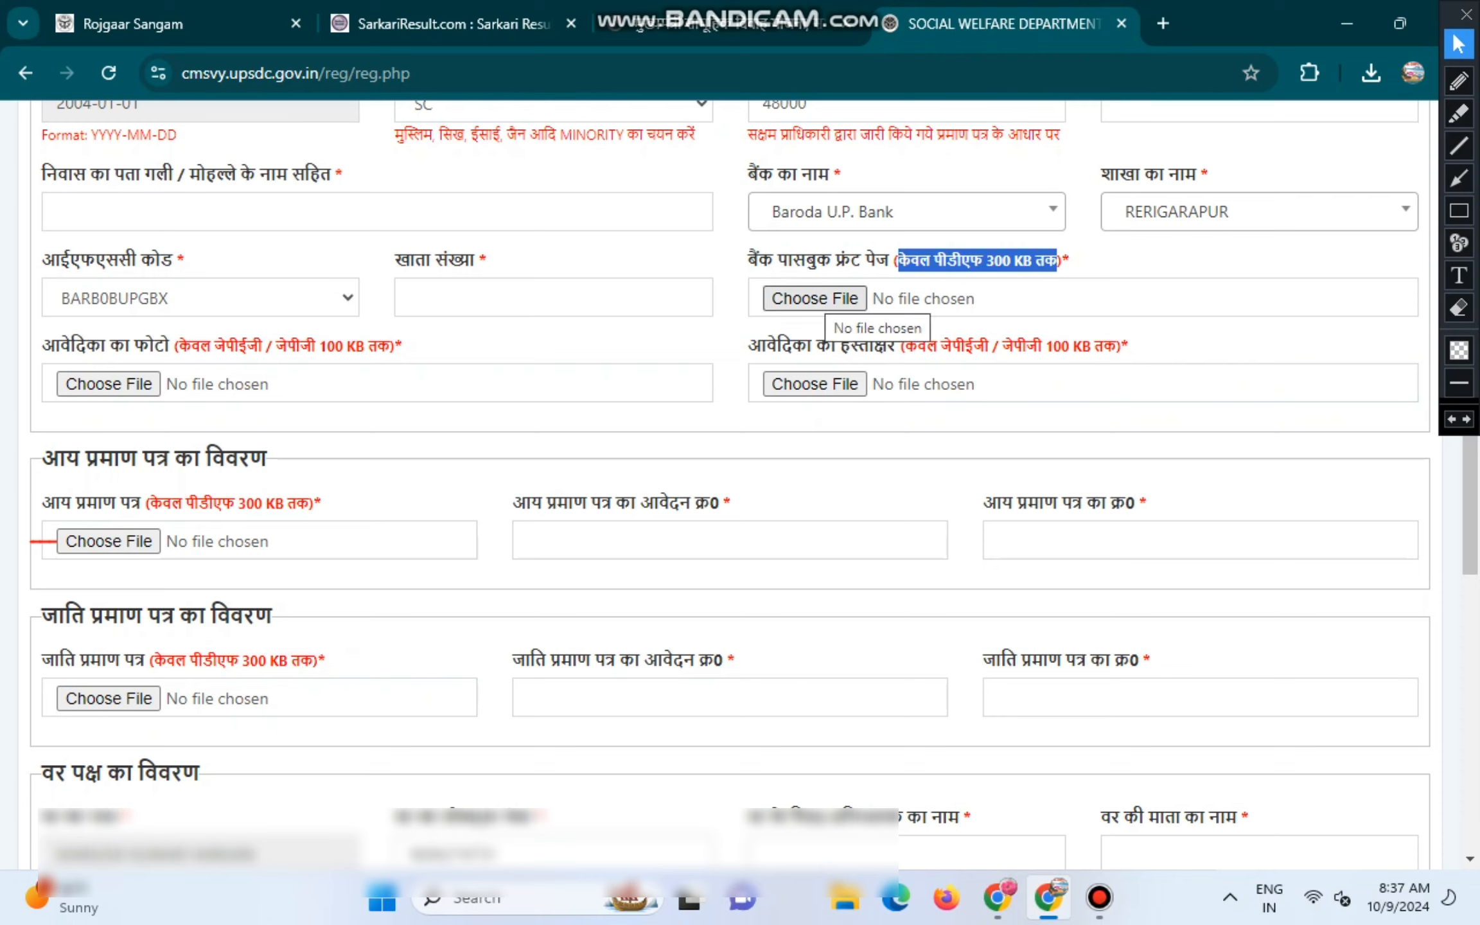
drag(41, 346, 169, 346)
click(174, 347)
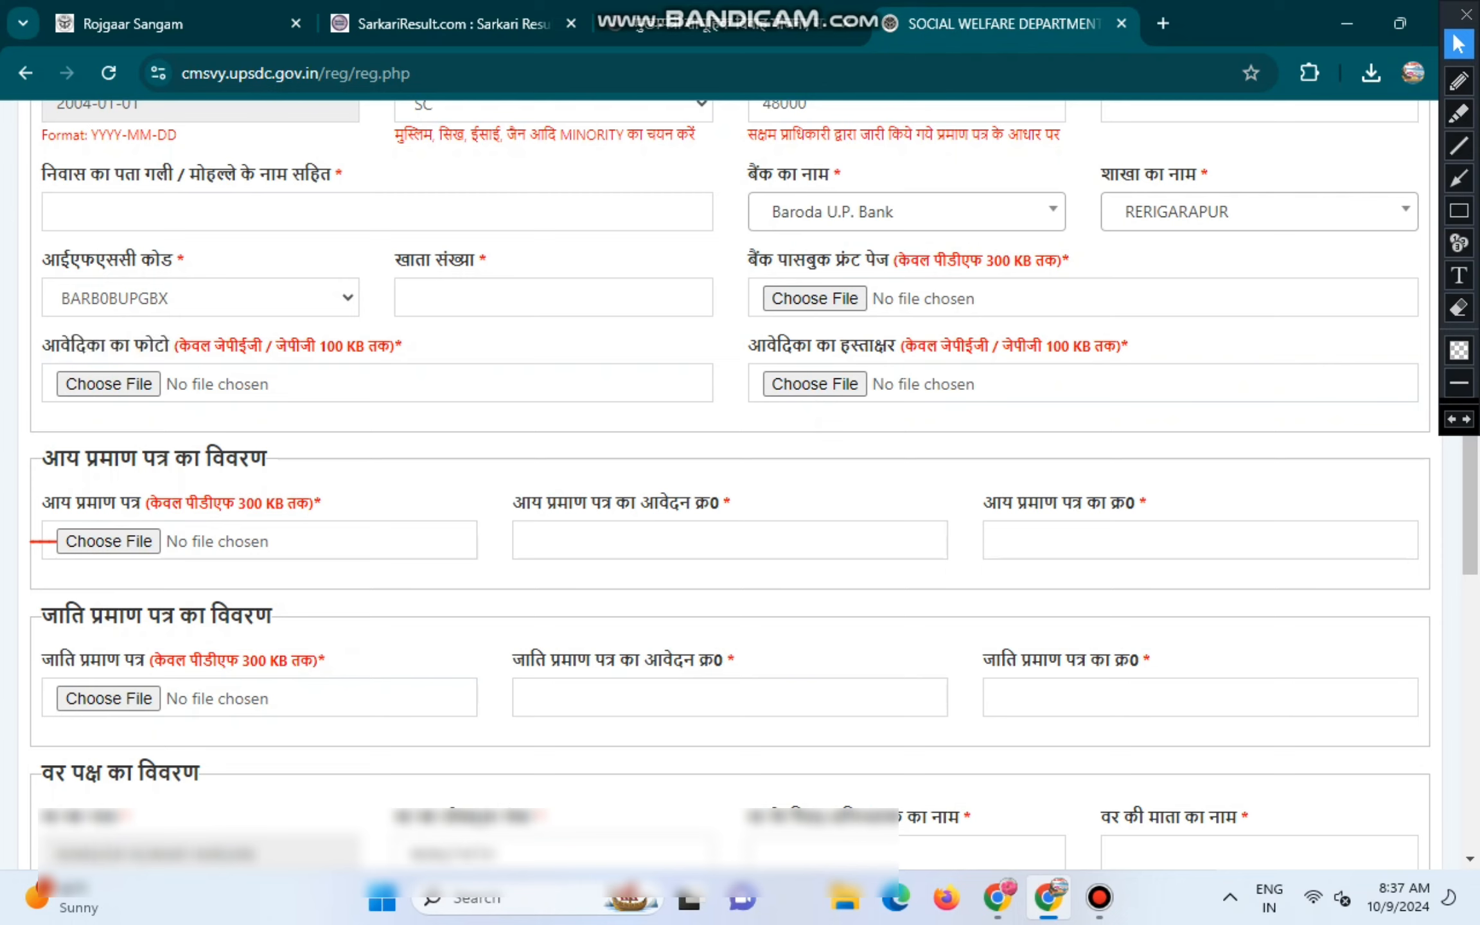
drag(286, 346, 368, 346)
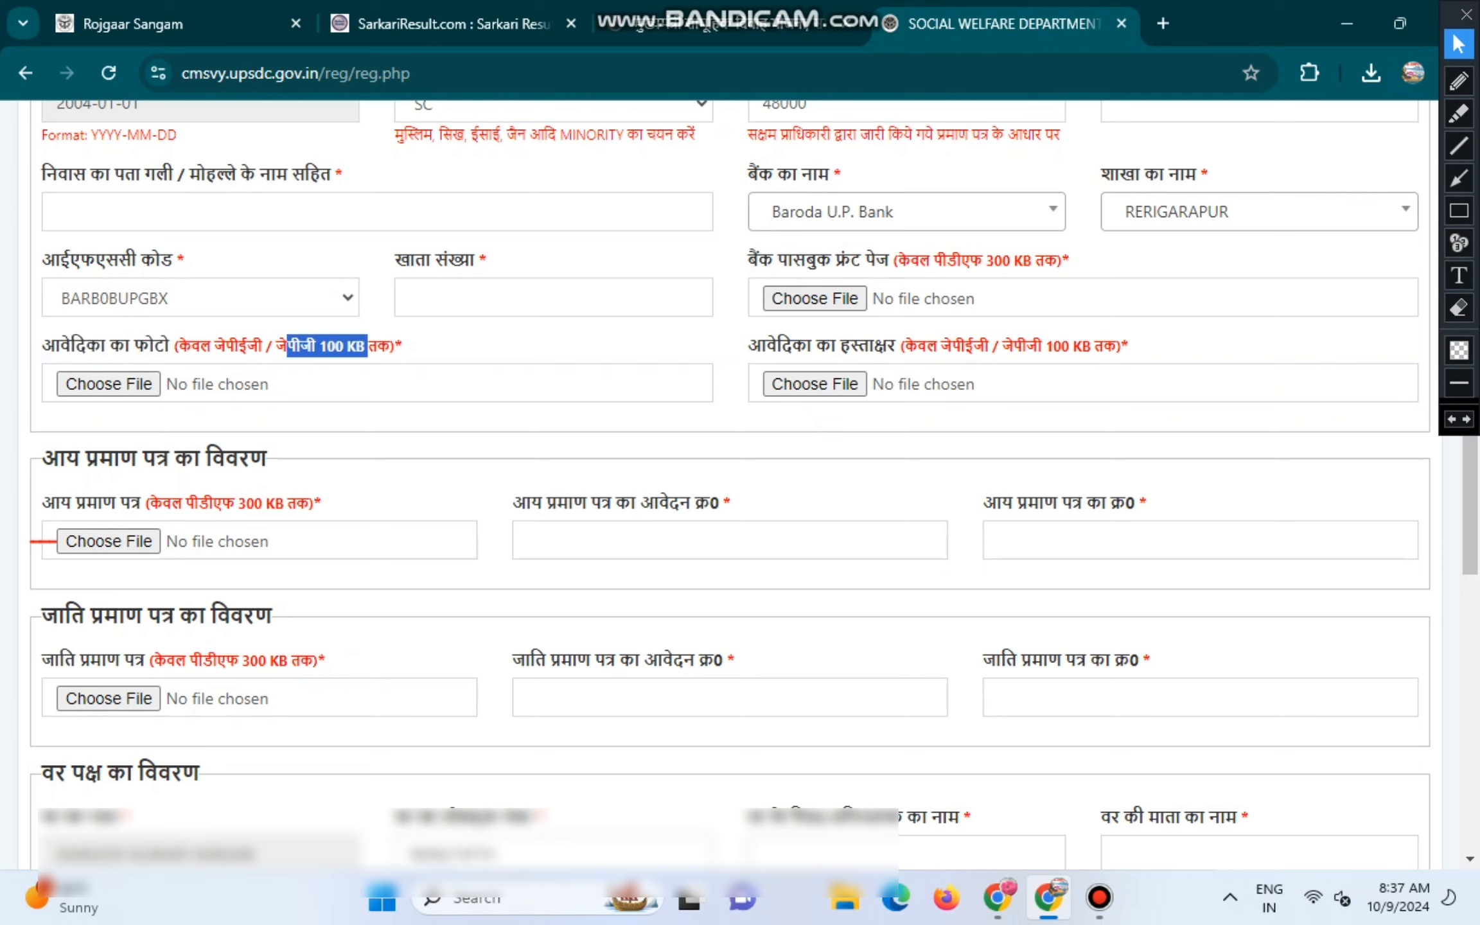
drag(748, 346, 1083, 346)
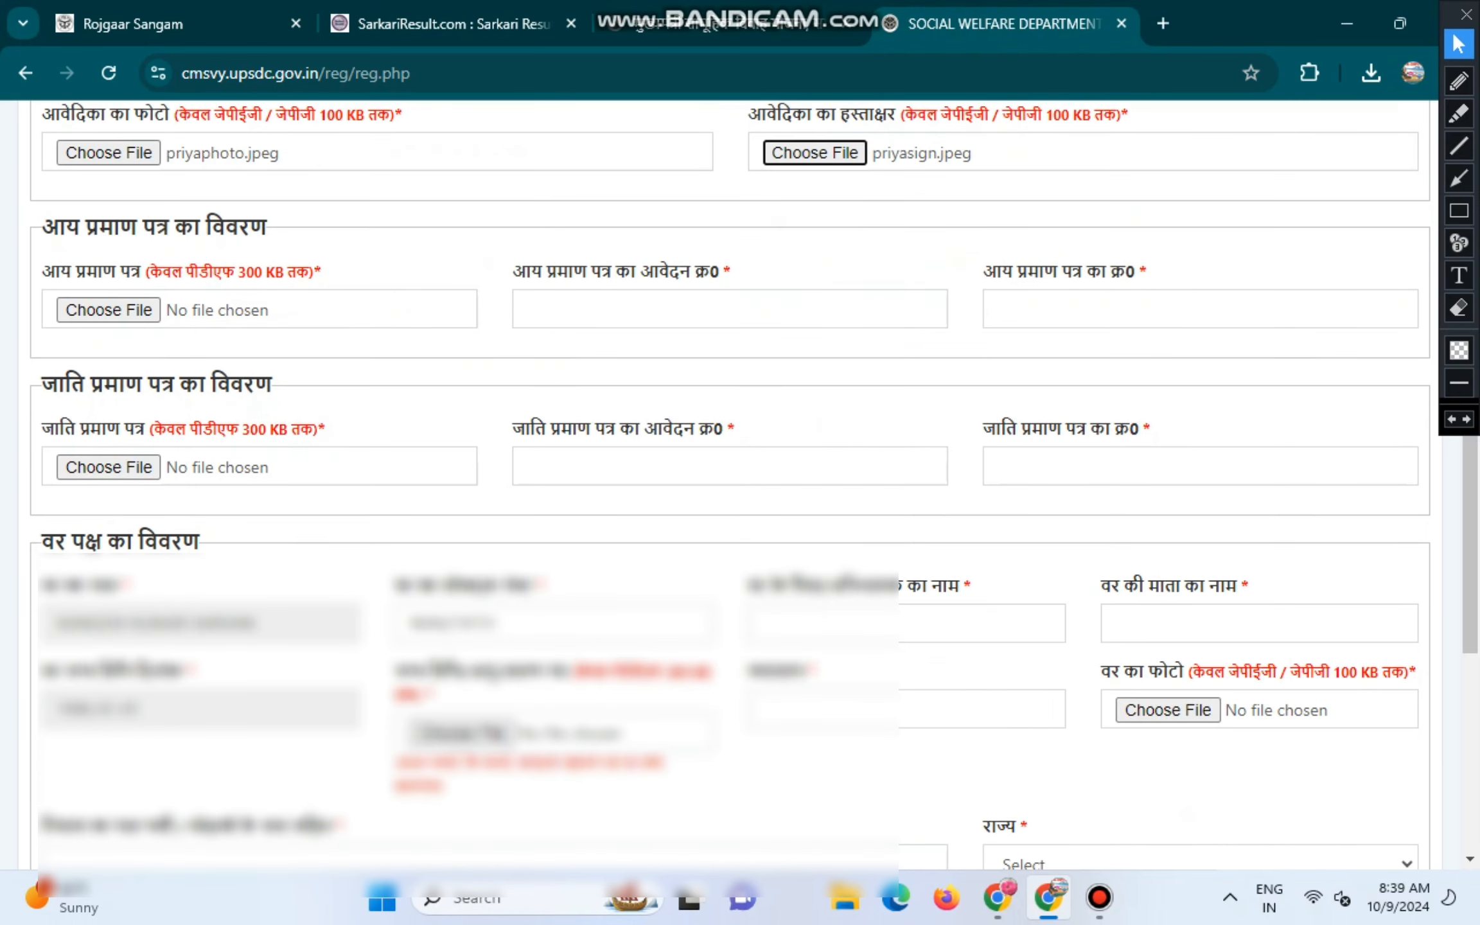
Step: Point out the income certificate section's heading, upload limit, application number field and certificate number field
drag(41, 227, 266, 227)
drag(60, 272, 283, 271)
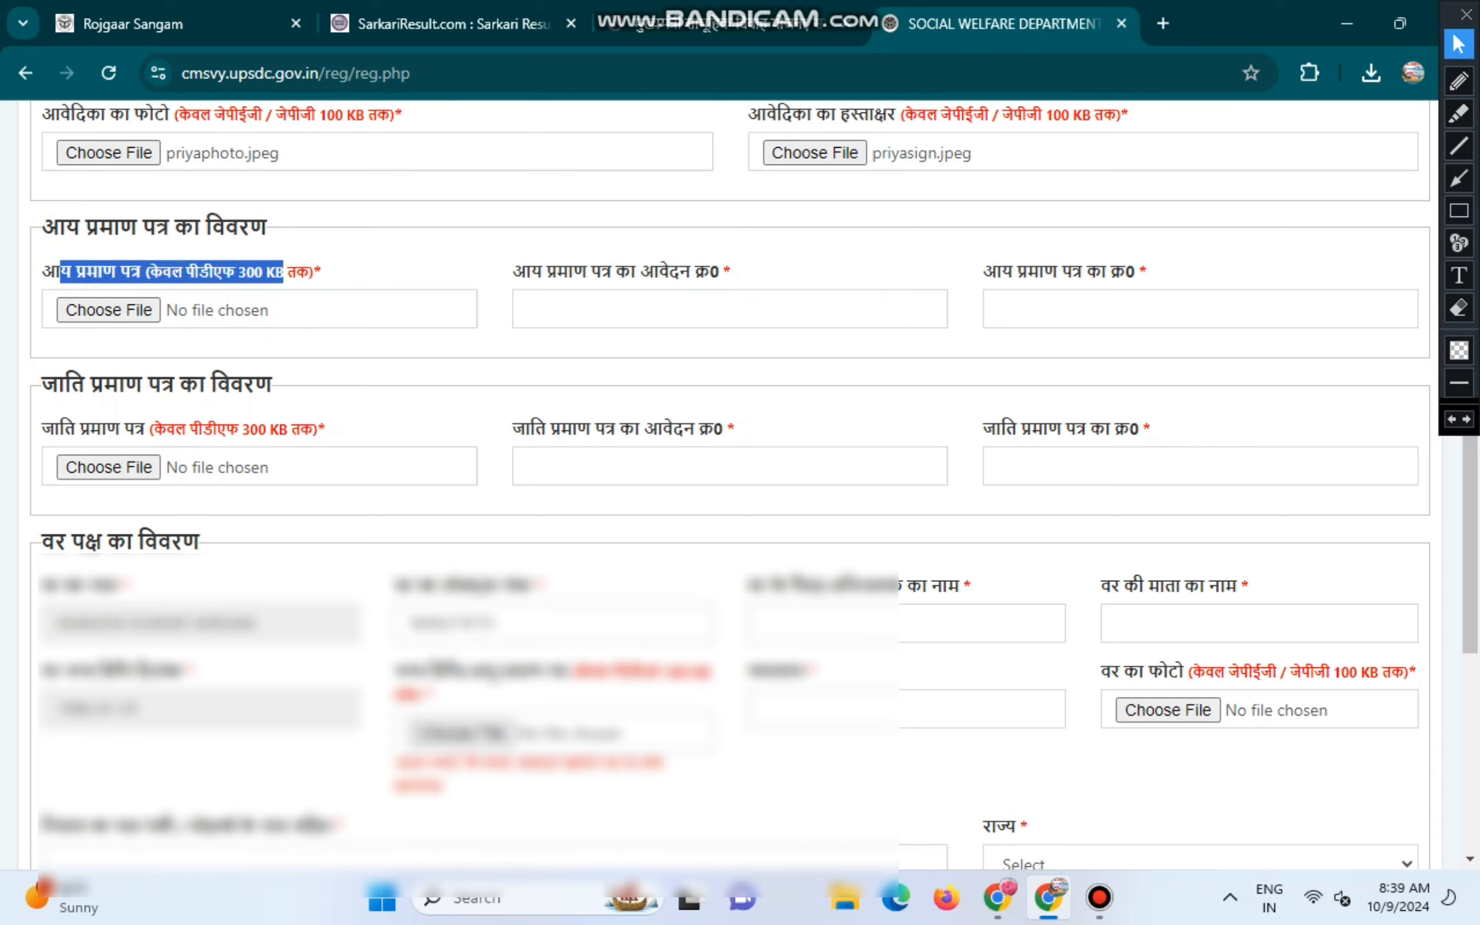
click(283, 271)
drag(512, 272, 720, 272)
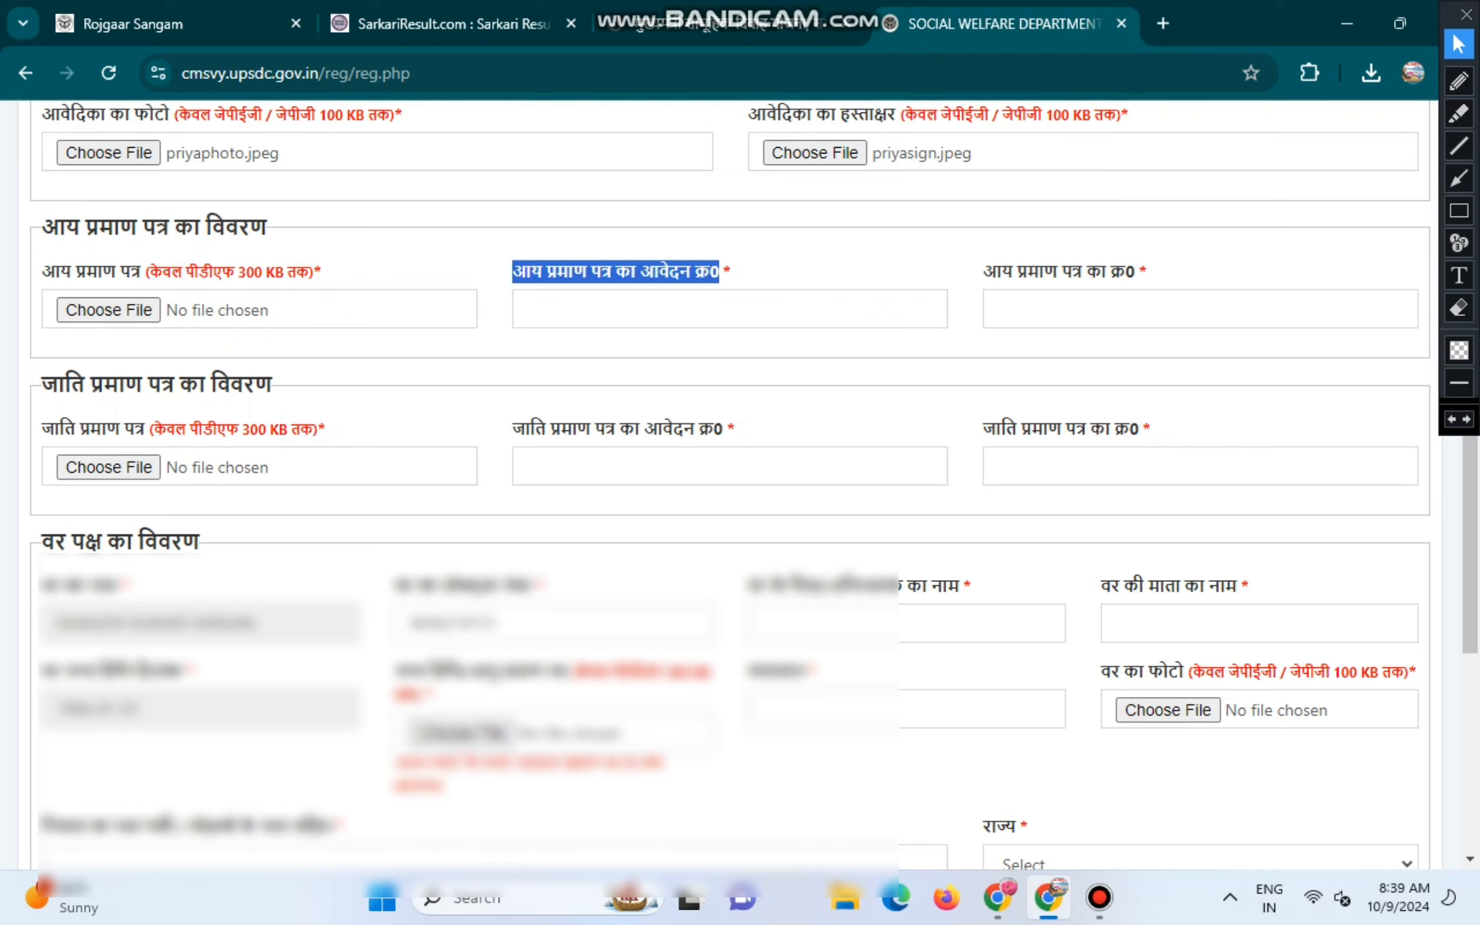
click(721, 309)
drag(983, 271, 1108, 272)
click(1107, 309)
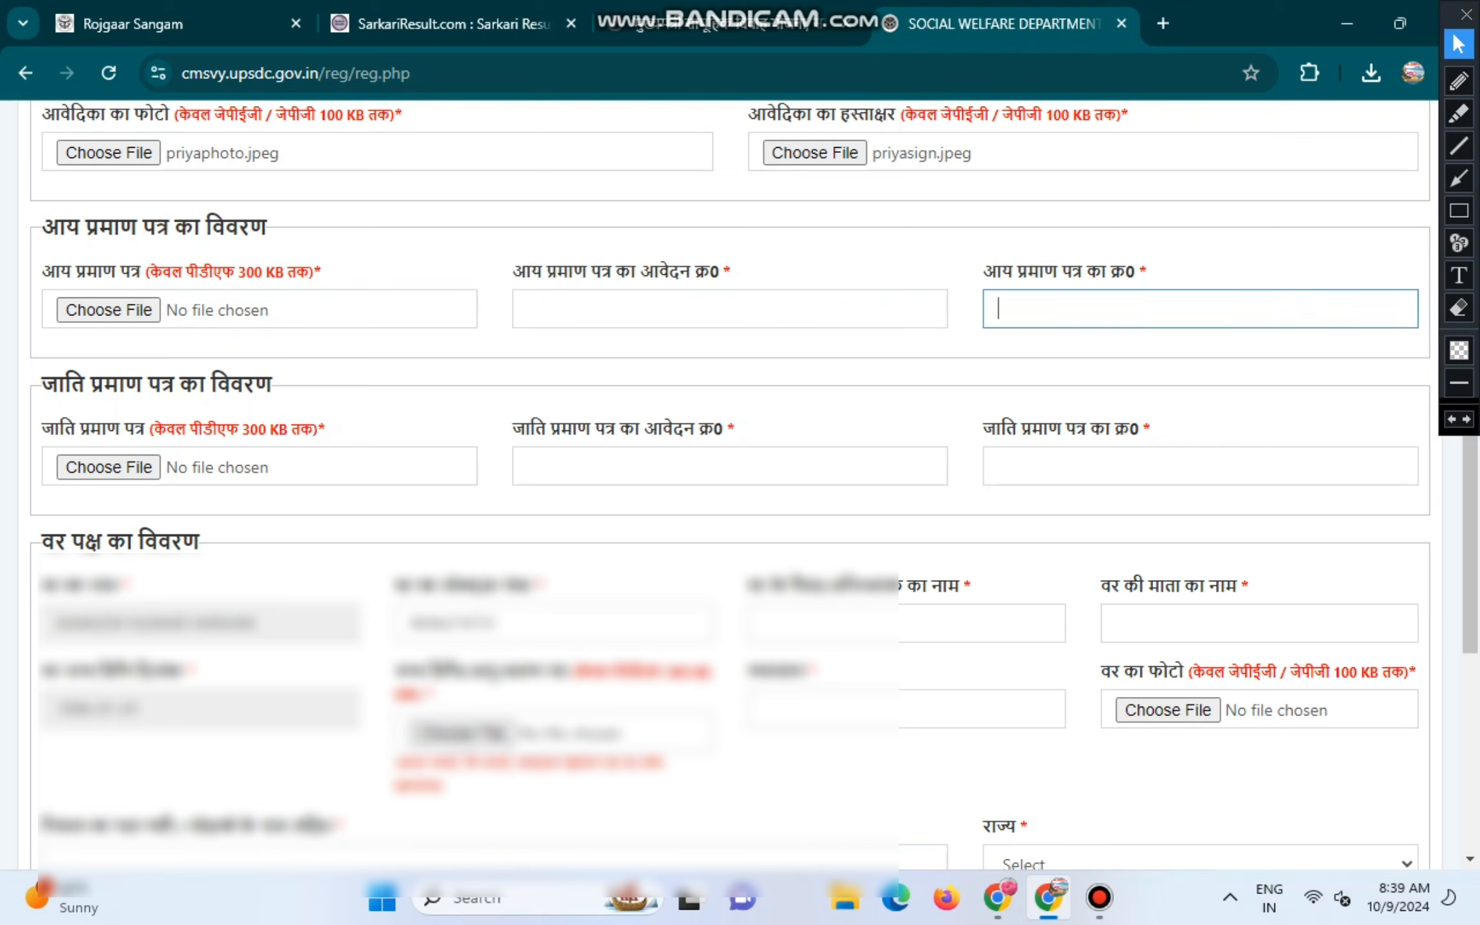
Step: Highlight the जाति प्रमाण पत्र का विवरण heading and the caste certificate's upload format and size limit
drag(41, 384, 272, 383)
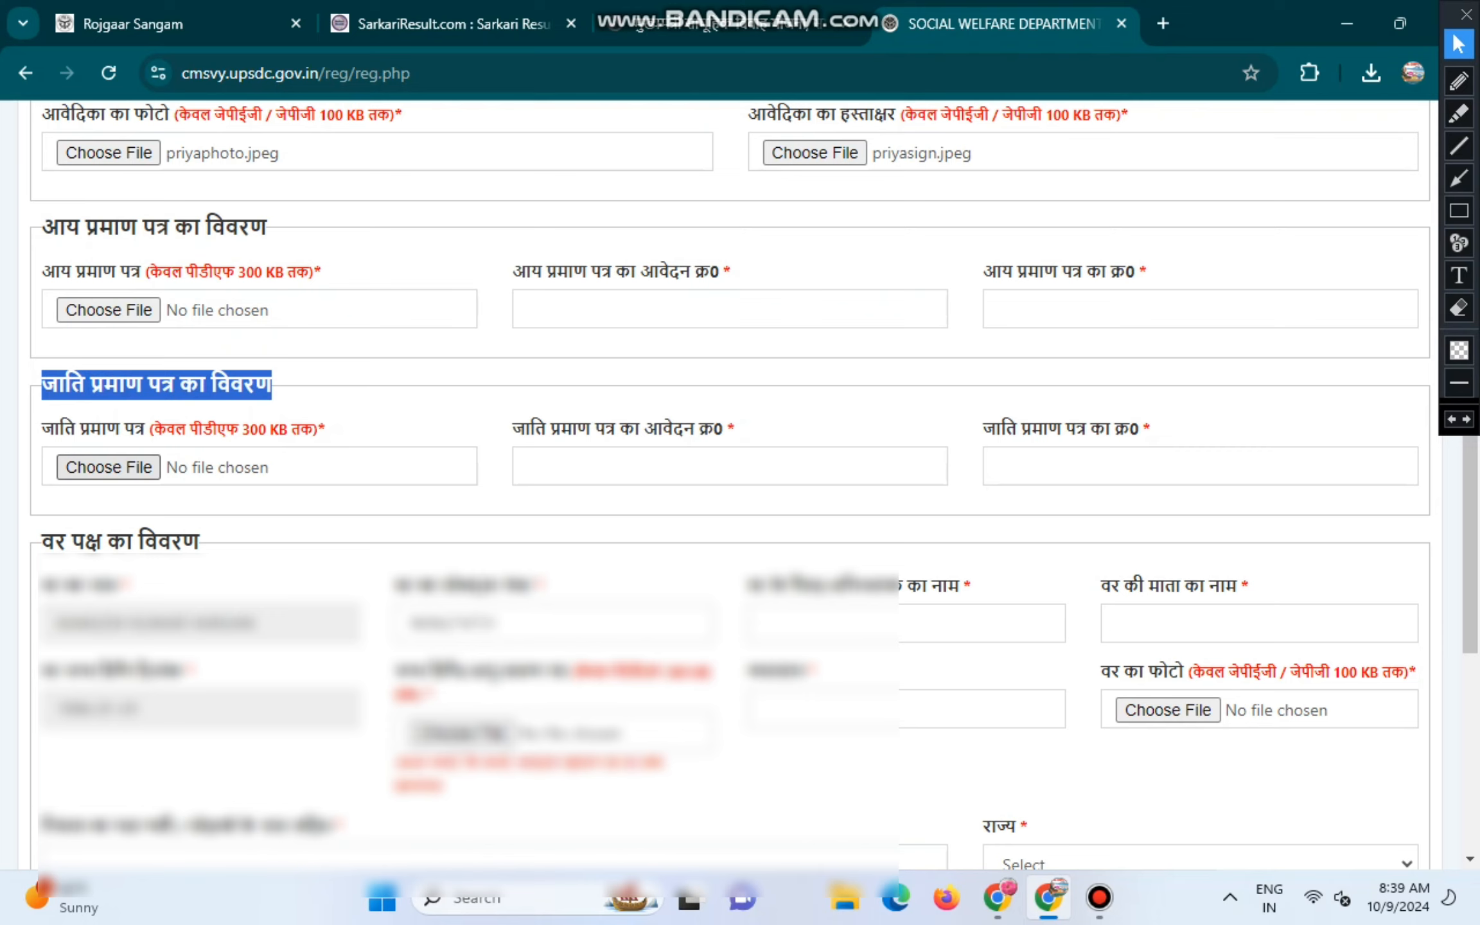
drag(153, 429, 313, 430)
click(314, 430)
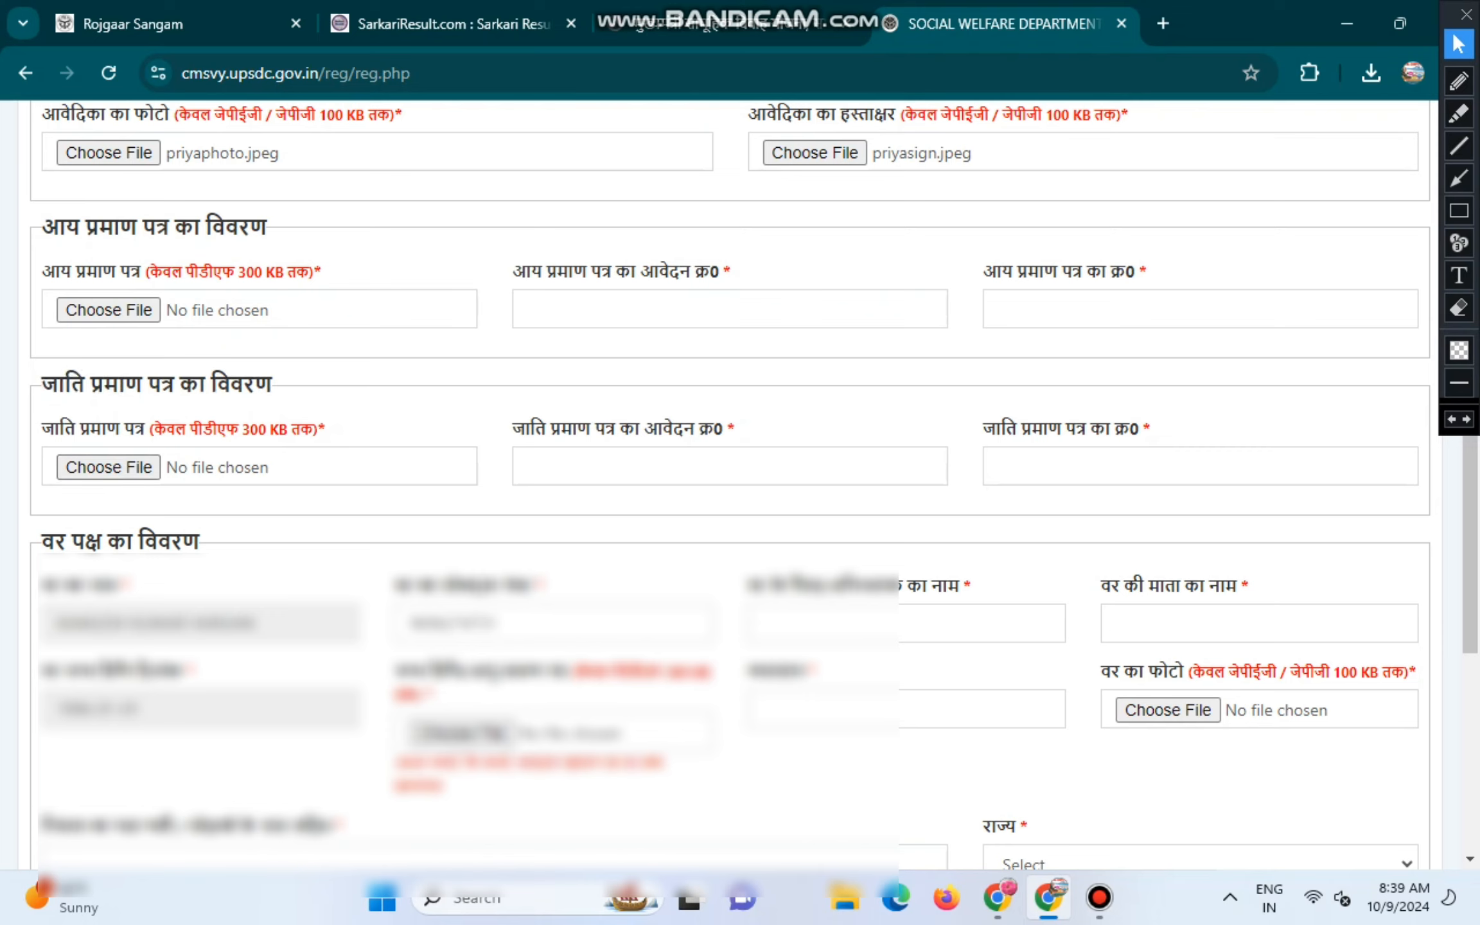
Step: Point out the caste certificate's application number (जाति प्रमाण पत्र का आवेदन क्र0) and certificate number (जाति प्रमाण पत्र का क्र0) fields
drag(513, 429, 735, 428)
click(735, 466)
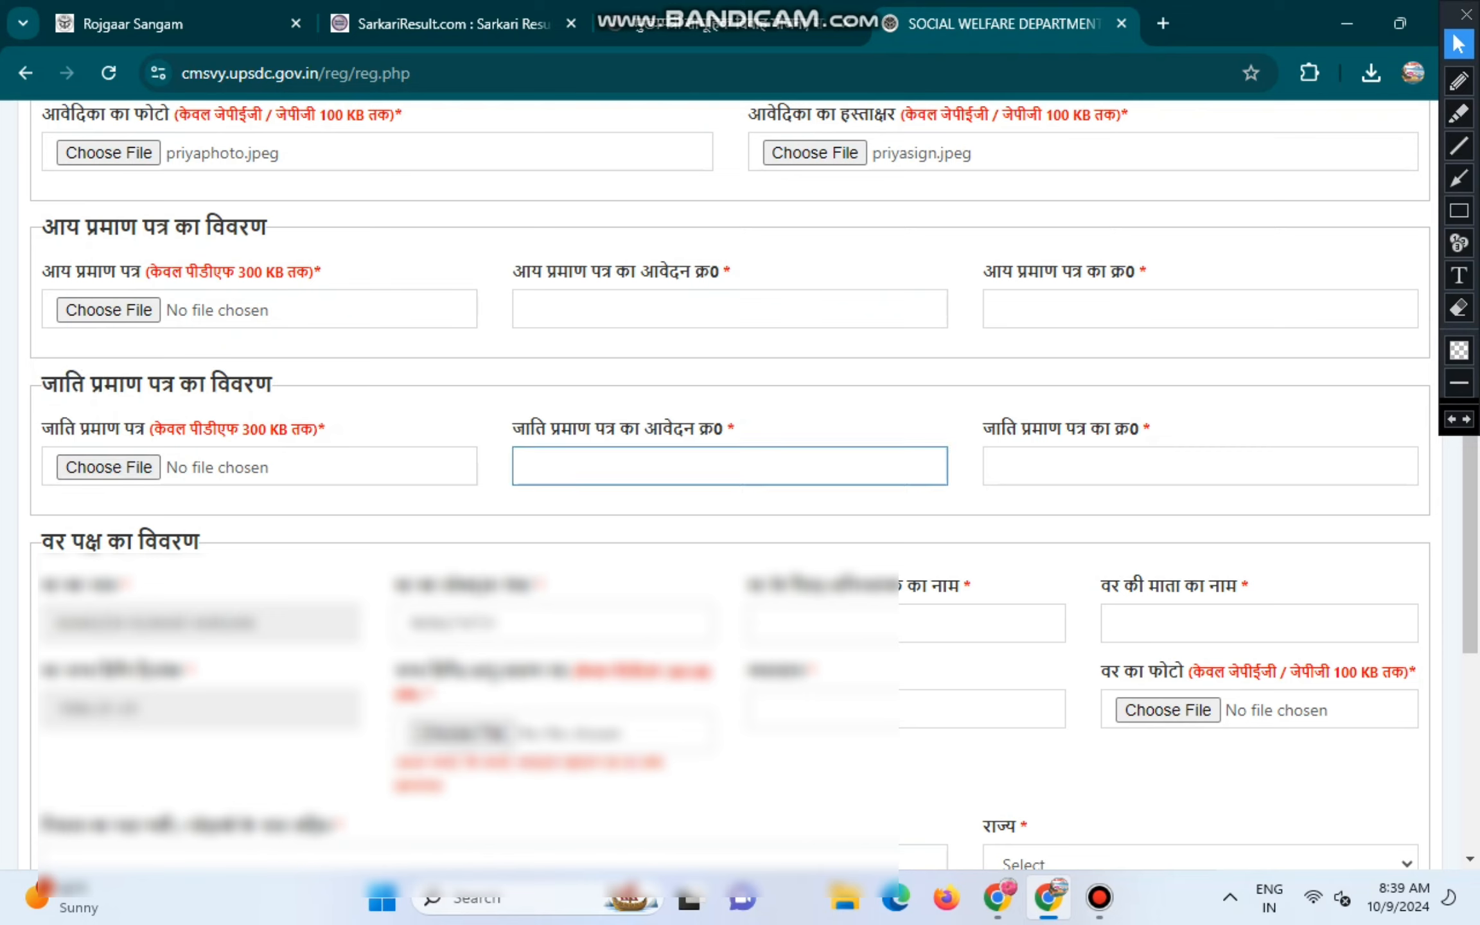
drag(1000, 429, 1112, 428)
click(1150, 466)
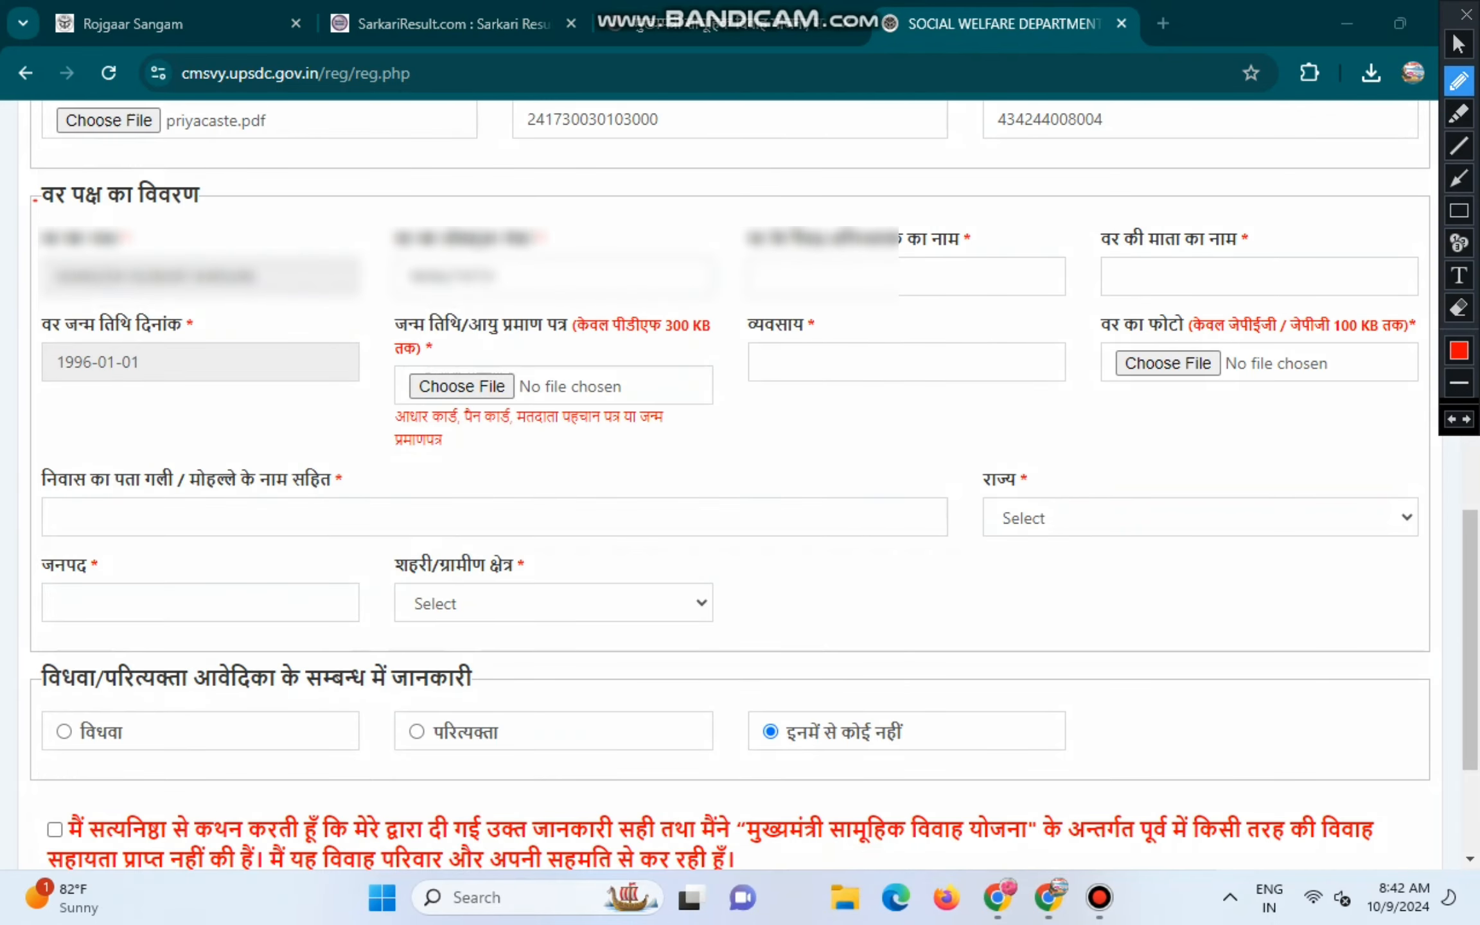
Step: Circle the वर पक्ष का विवरण heading in red and mark the groom's father/guardian and mother name fields
mouse_move(33, 201)
mouse_down()
mouse_move(87, 217)
mouse_move(210, 196)
mouse_move(55, 170)
mouse_move(39, 189)
mouse_up()
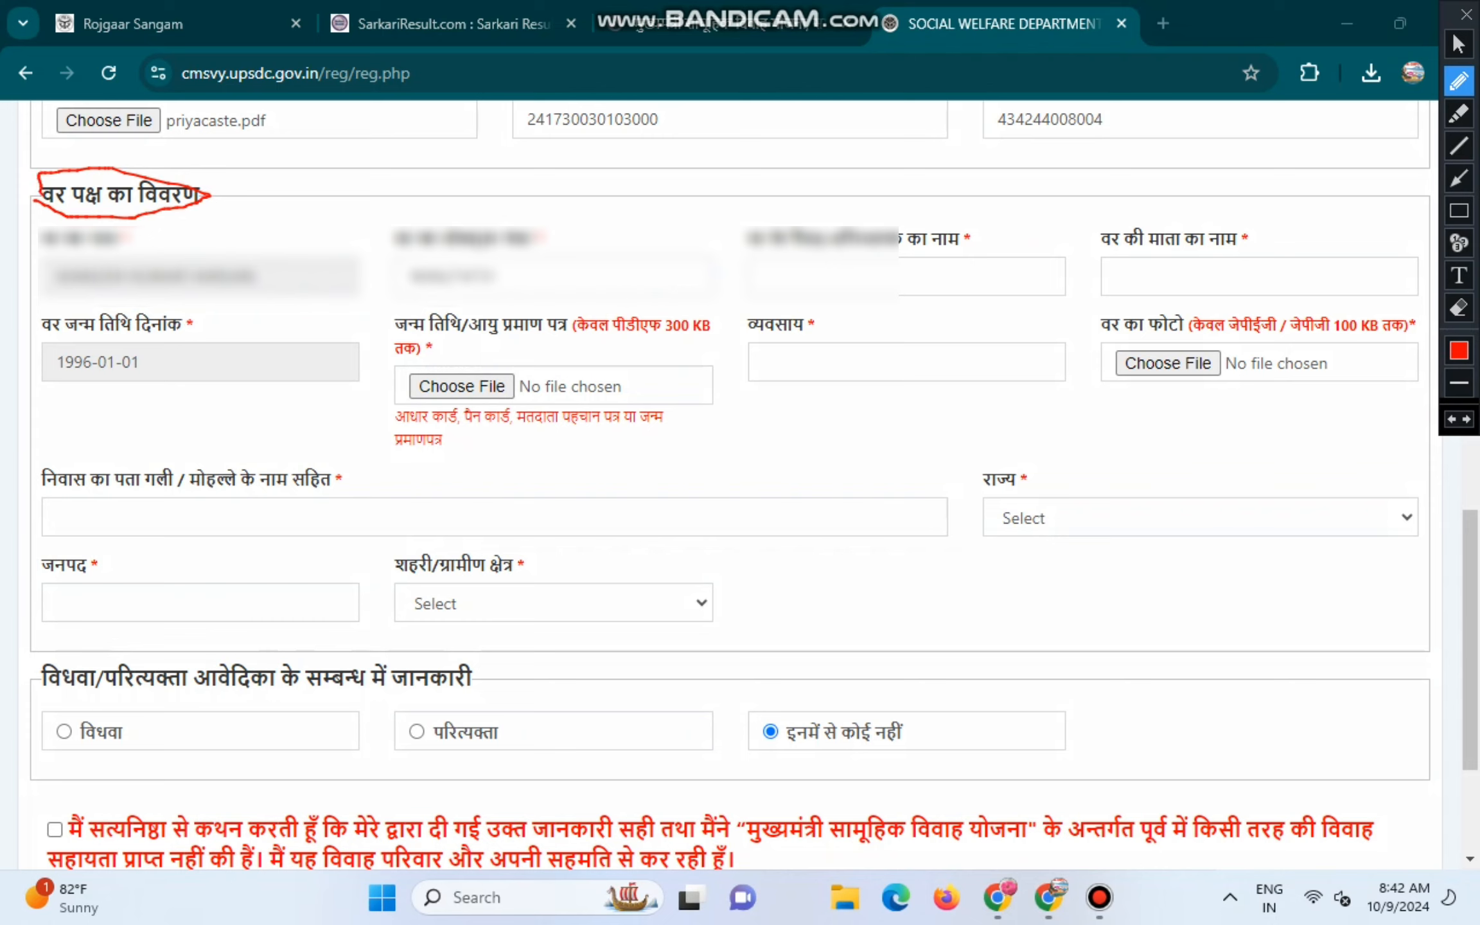
mouse_move(761, 245)
mouse_down()
mouse_move(811, 264)
mouse_move(789, 273)
mouse_move(824, 288)
mouse_move(815, 260)
mouse_up()
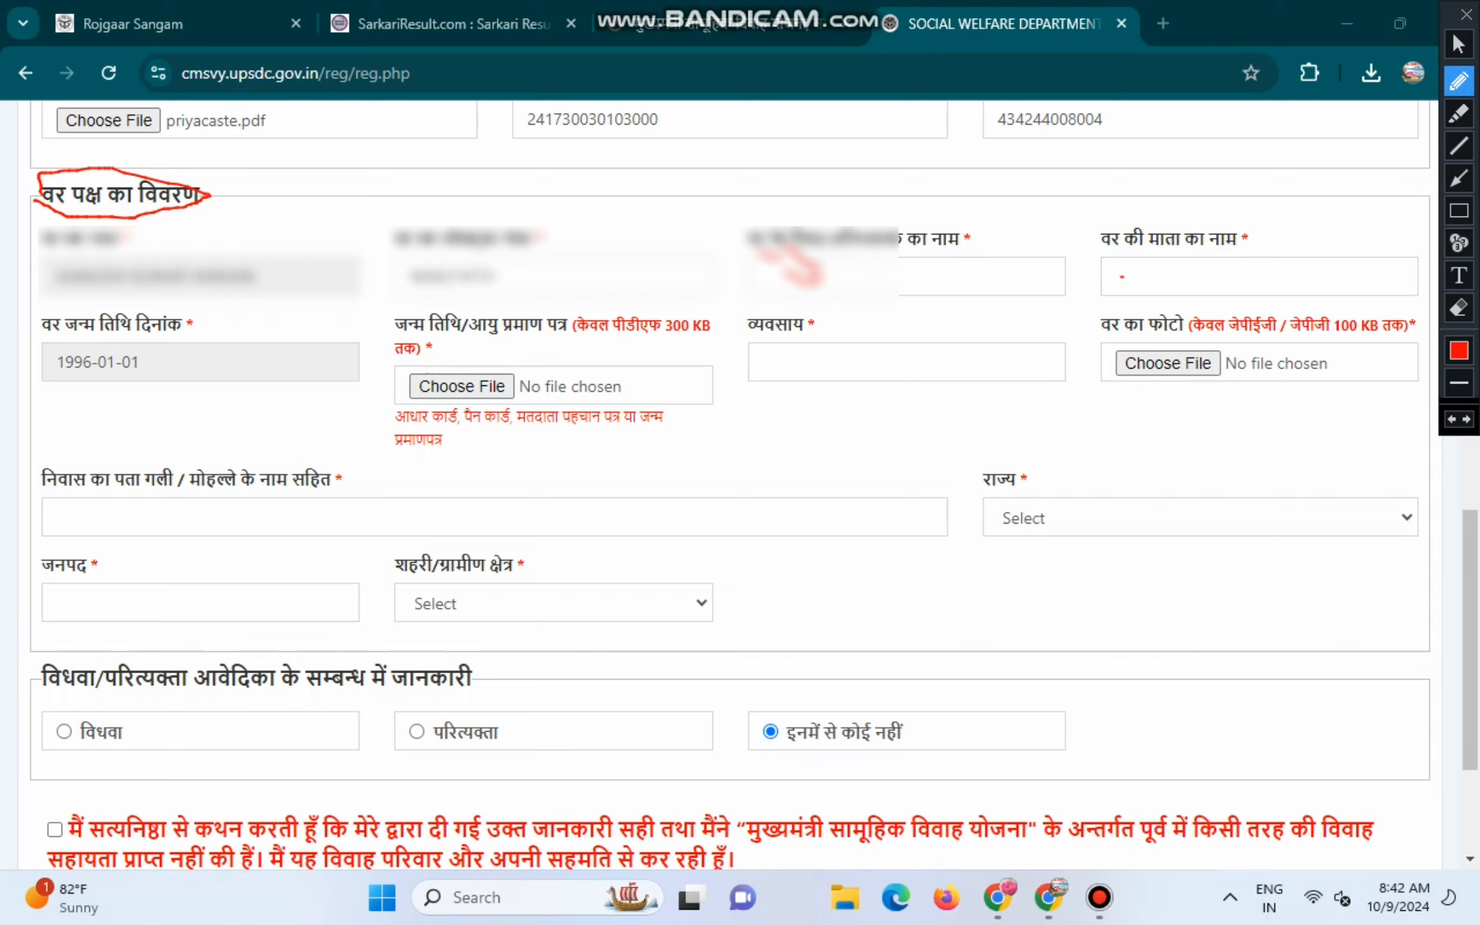
drag(1123, 278, 1164, 260)
Step: Mark the groom's age-proof upload with its 300 KB PDF limit, plus the occupation, 100 KB photo and residential address fields
mouse_move(392, 306)
mouse_down()
mouse_move(405, 340)
mouse_move(559, 363)
mouse_move(703, 343)
mouse_up()
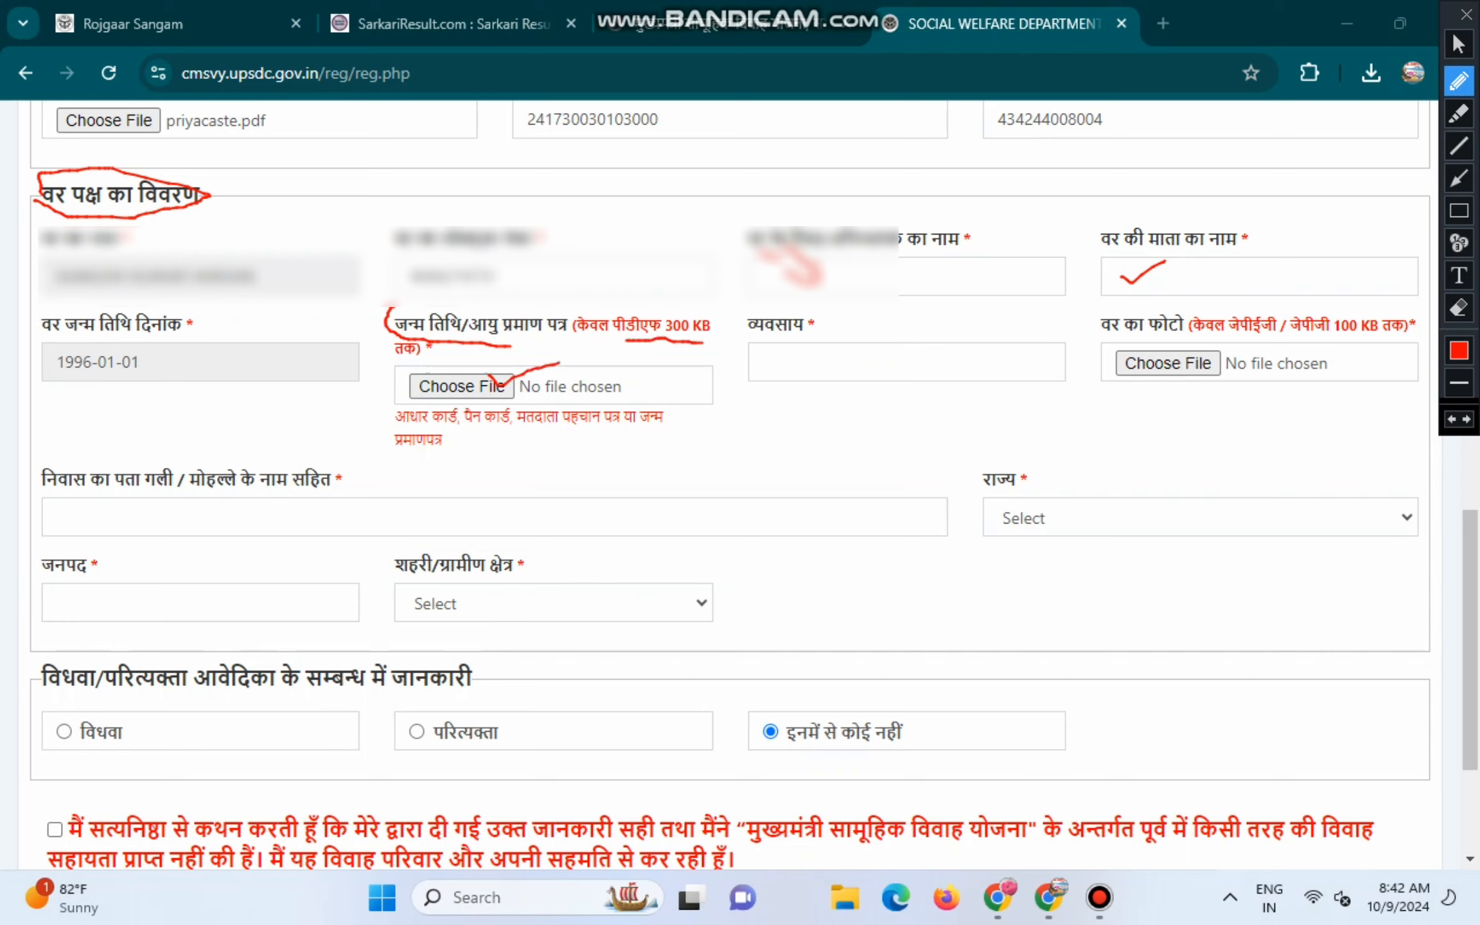
drag(813, 360, 857, 343)
drag(1103, 337, 1187, 340)
drag(1325, 346, 1391, 344)
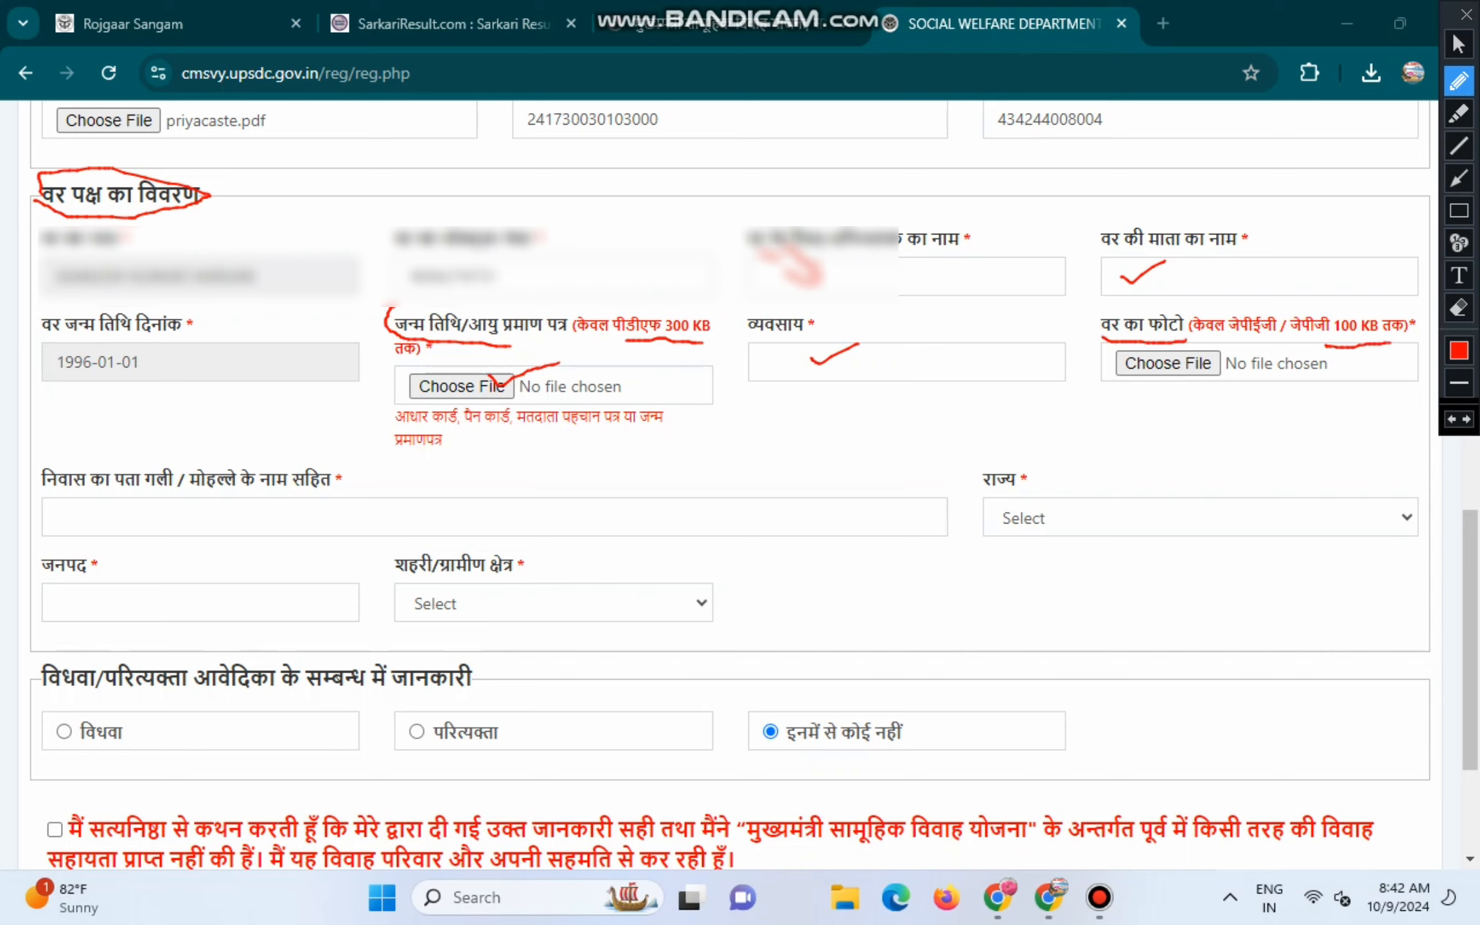
drag(103, 513, 163, 495)
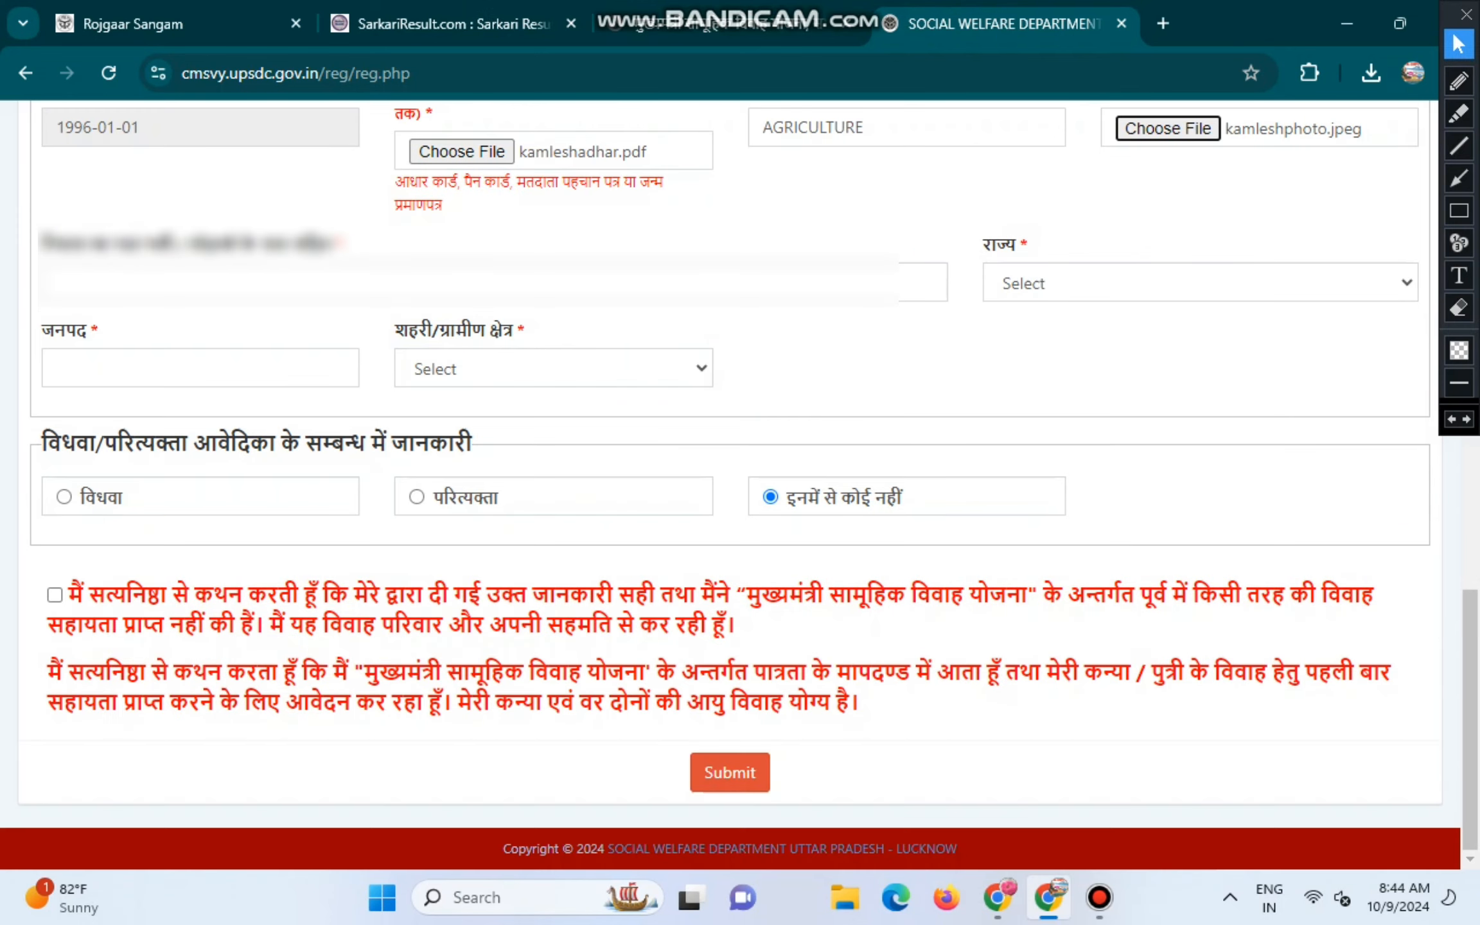
Step: Set the groom's state to UTTAR PRADESH, district (जनपद) to PRATAPGARH and area type to ग्रामीण
click(1200, 283)
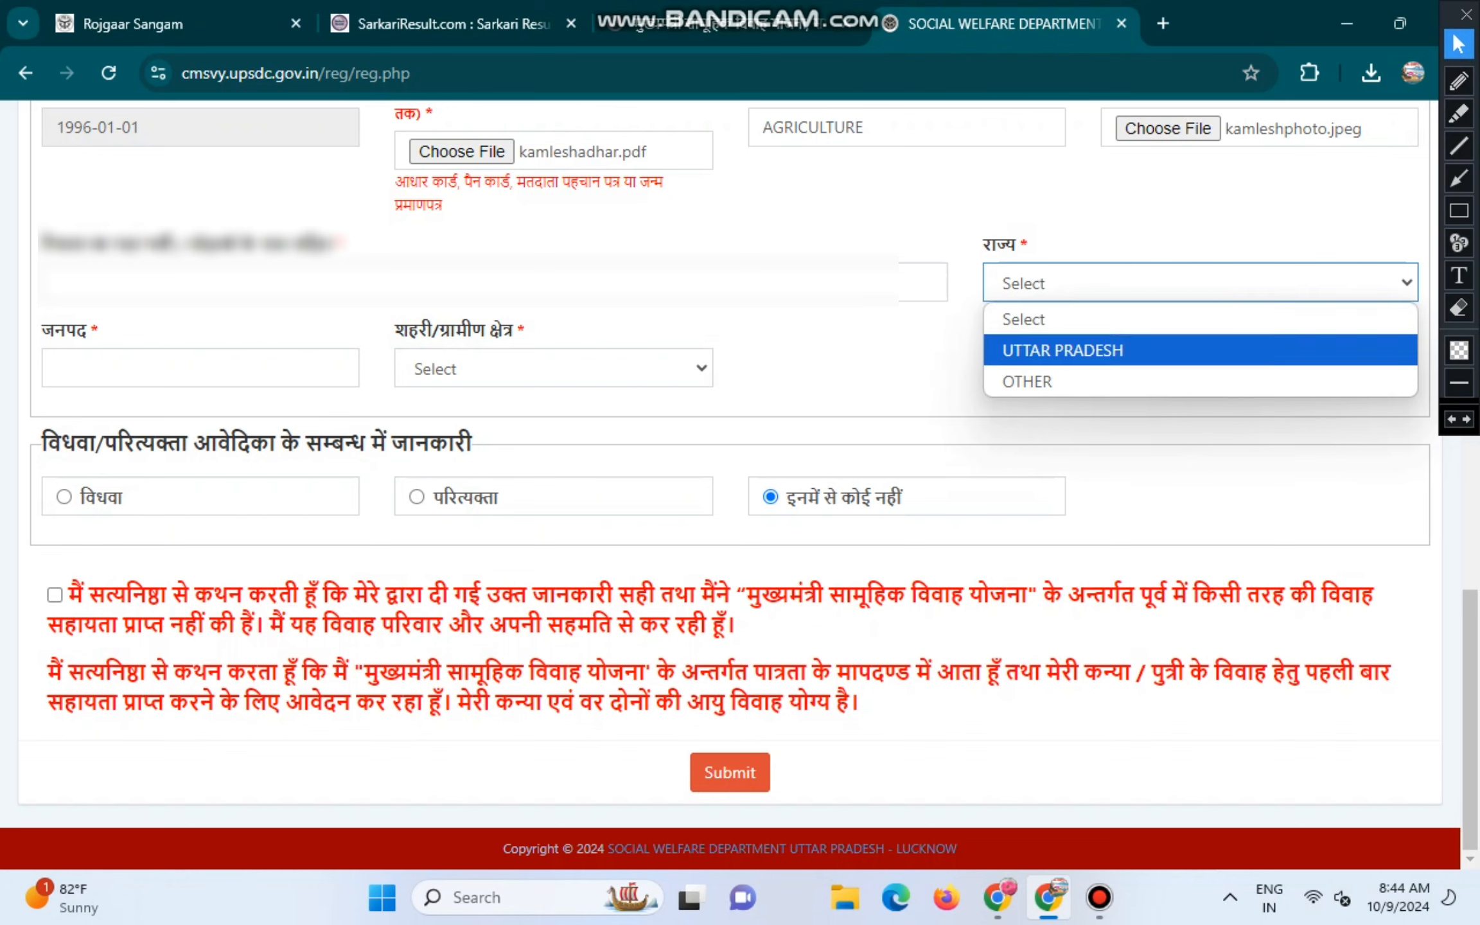
click(1089, 350)
click(201, 368)
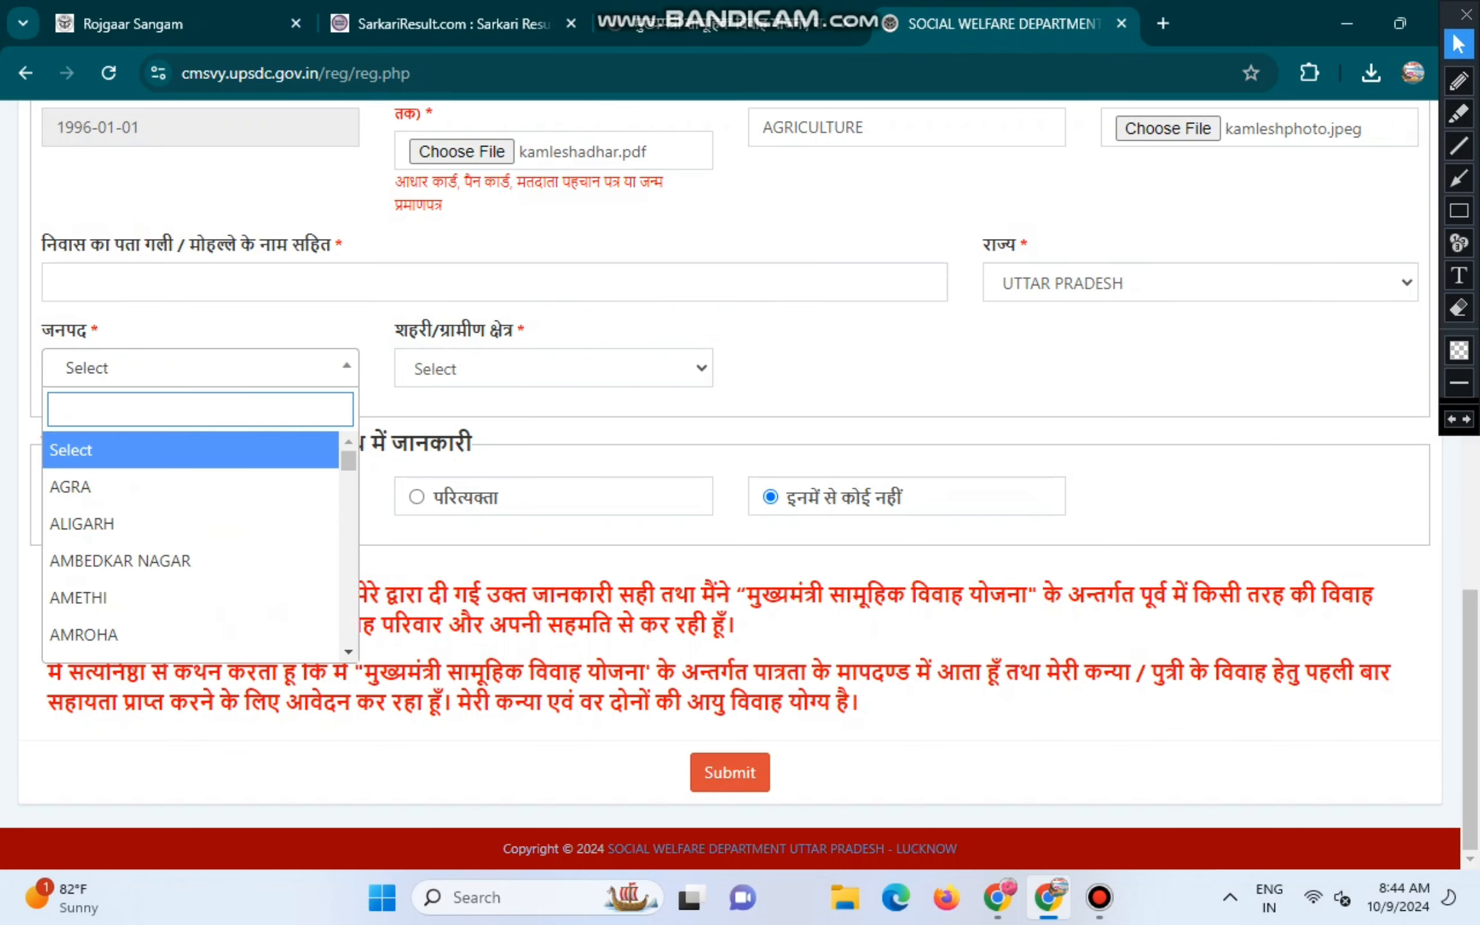
text(PRA)
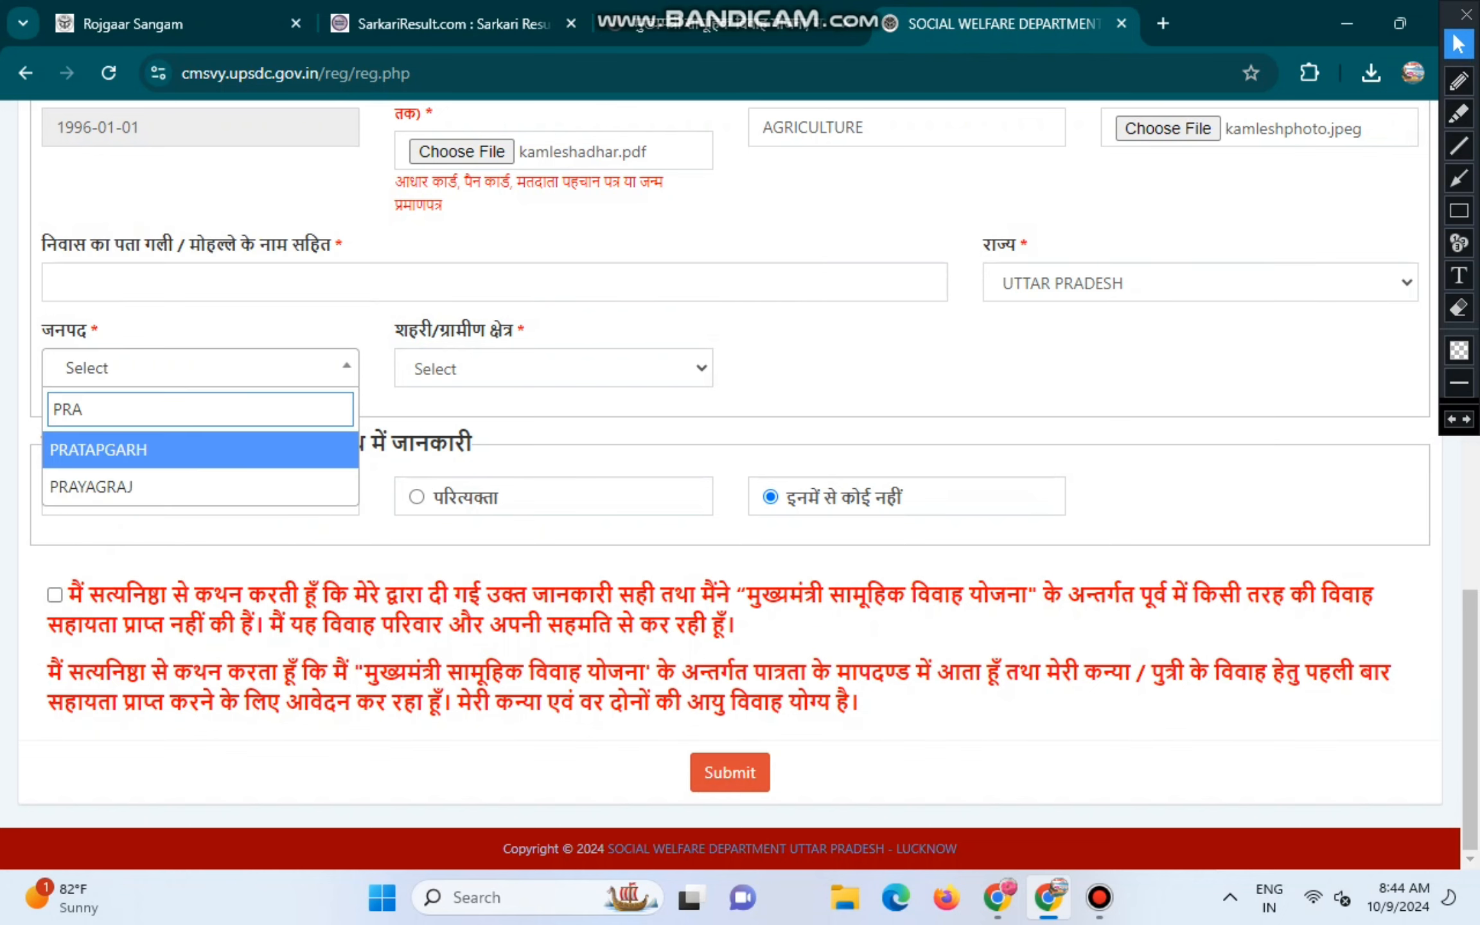
click(201, 450)
click(554, 369)
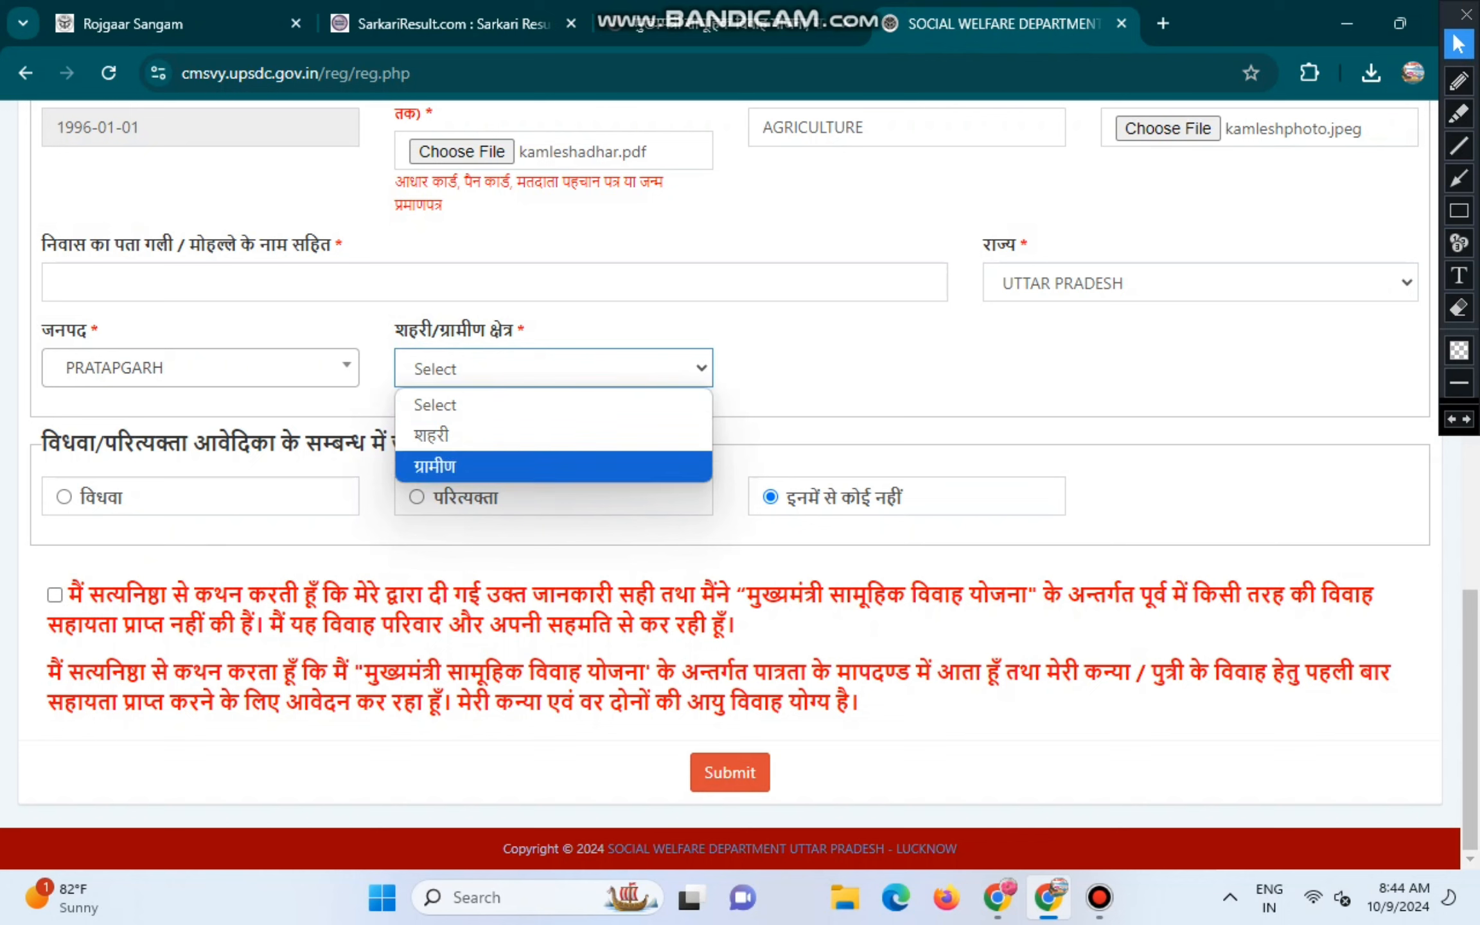
click(554, 467)
Step: Select the groom's development block (विकास खण्ड) and gram panchayat (ग्राम पंचायत)
click(847, 369)
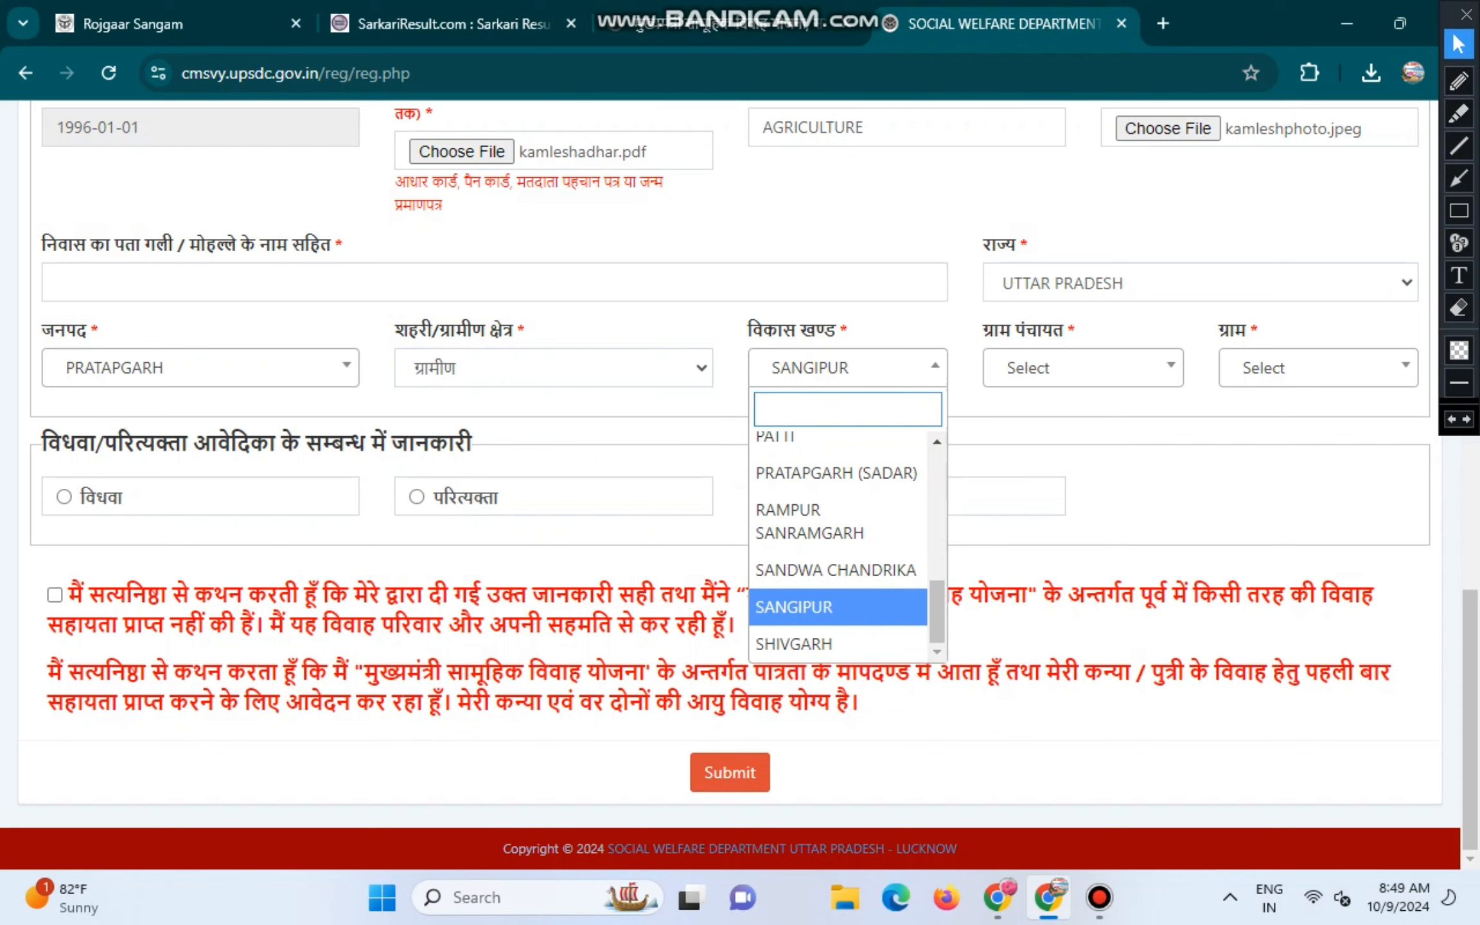
text(SANGI)
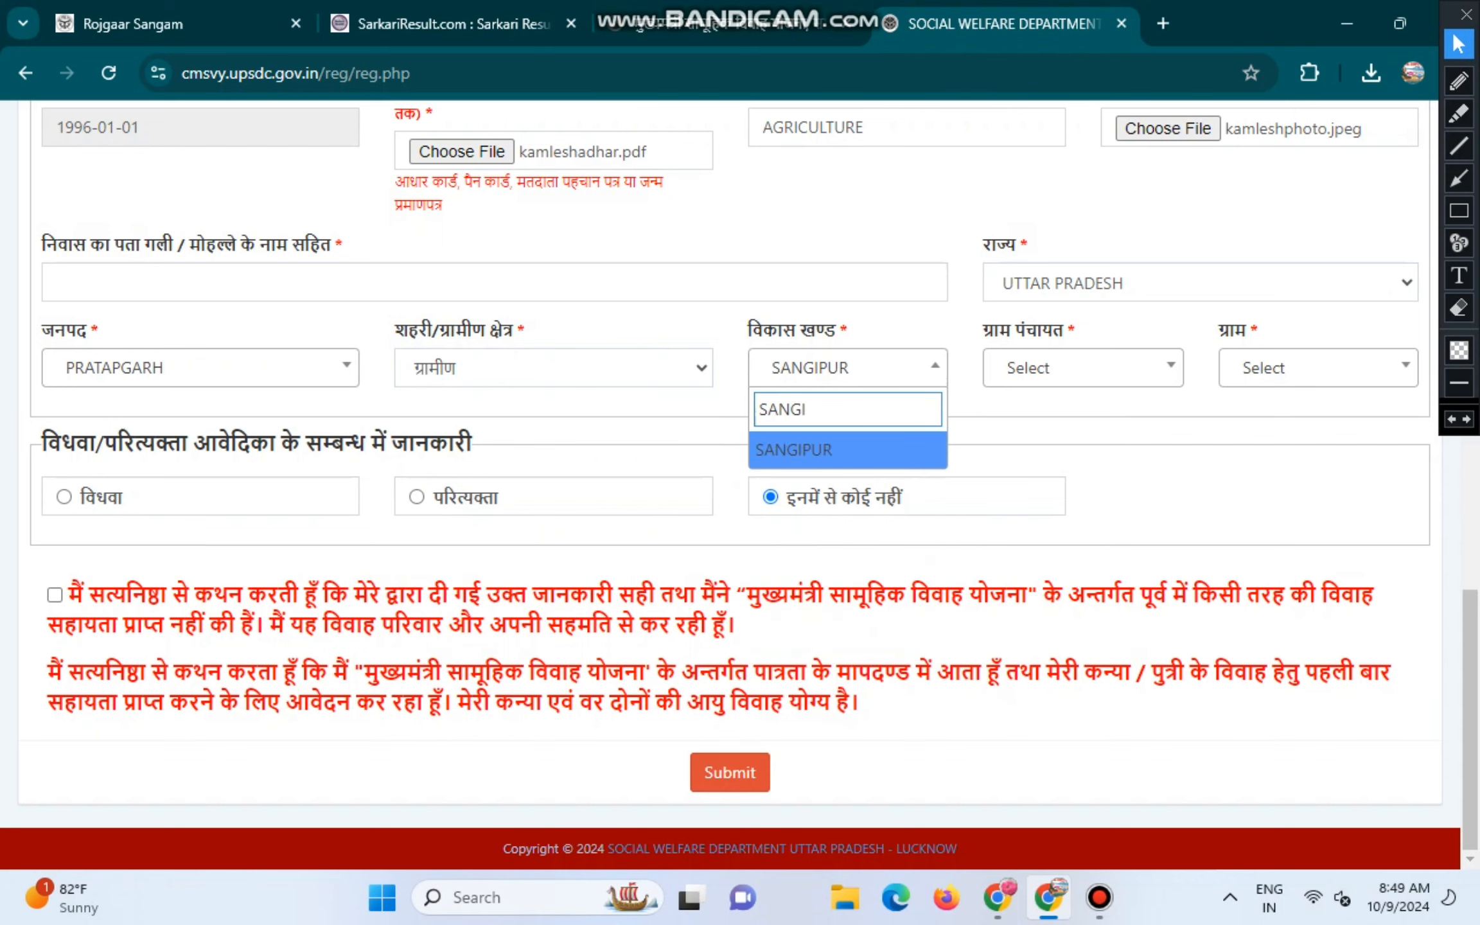
key(Return)
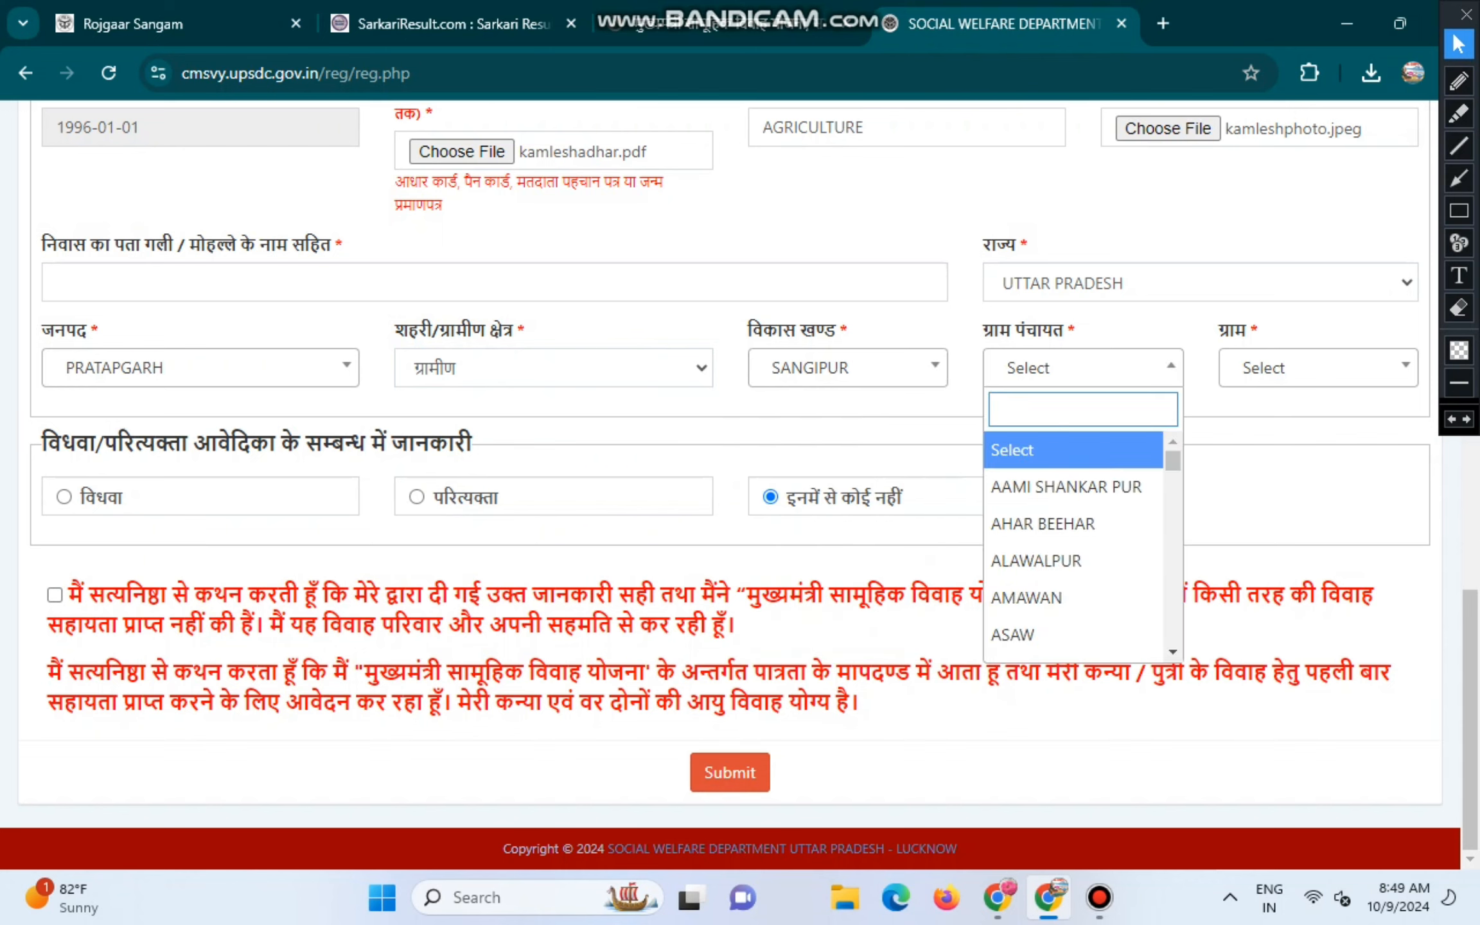
text(JARI)
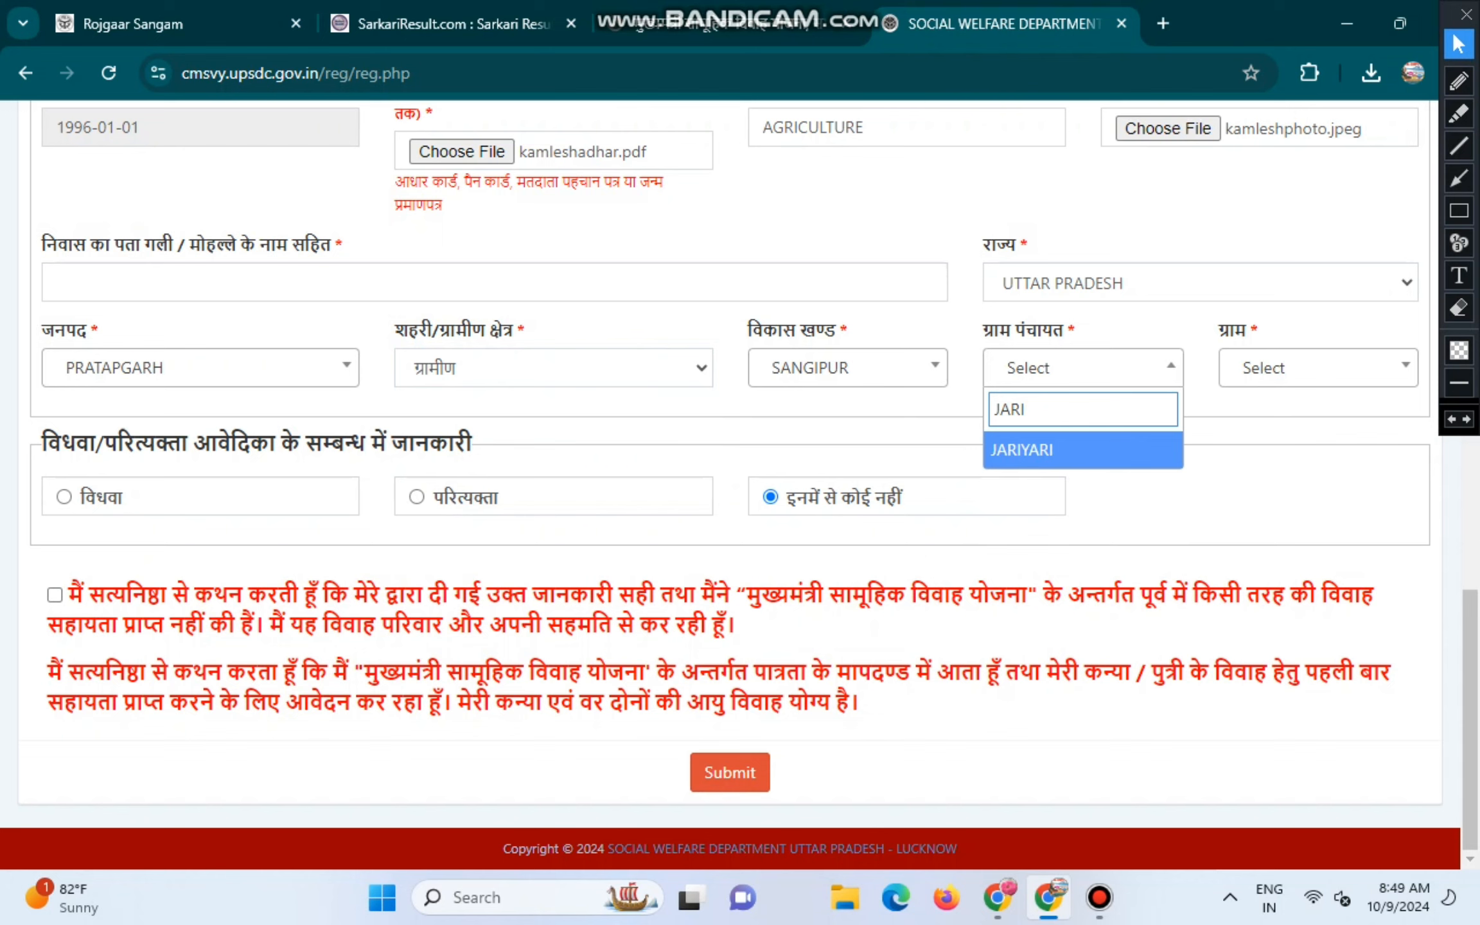
key(Return)
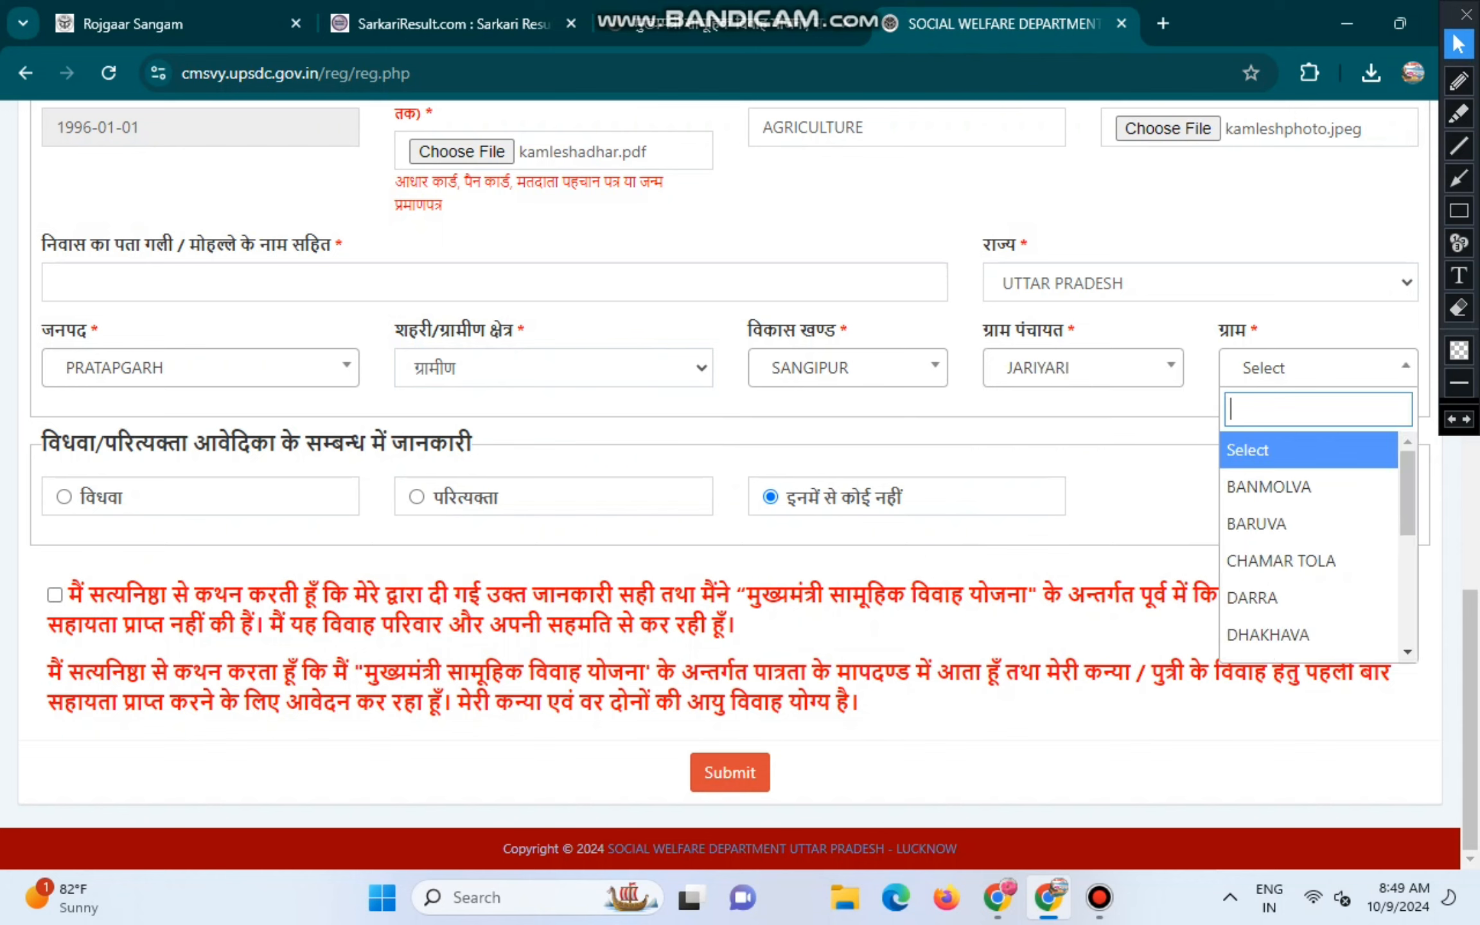
Step: Look through the ग्राम options and select the groom's village
key(Down)
key(Down)
key(Down)
key(Down)
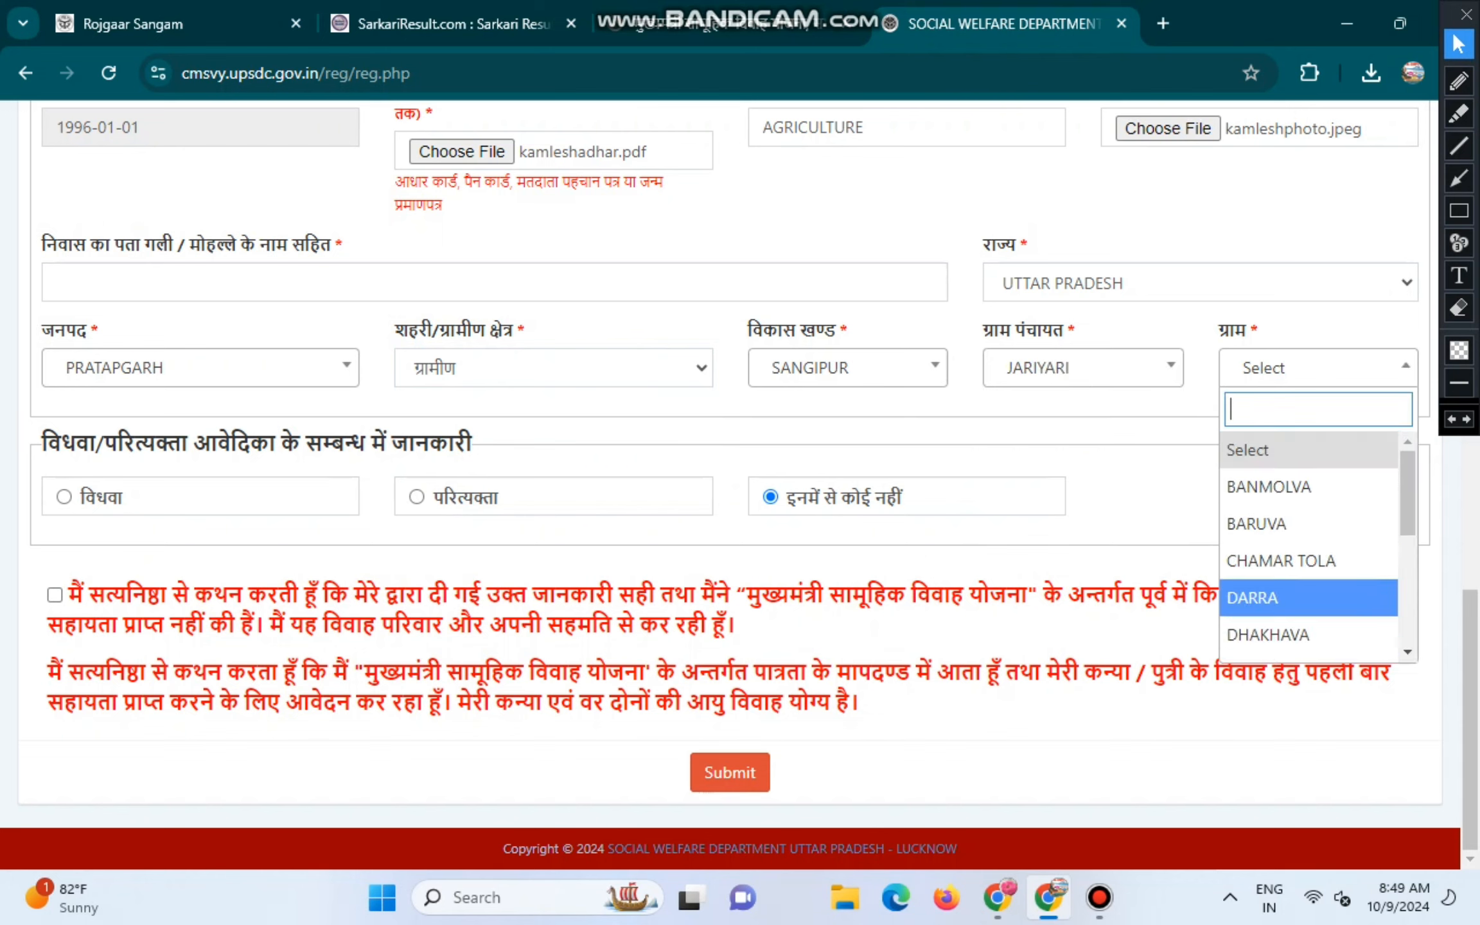
scroll(1309, 487, down, 3)
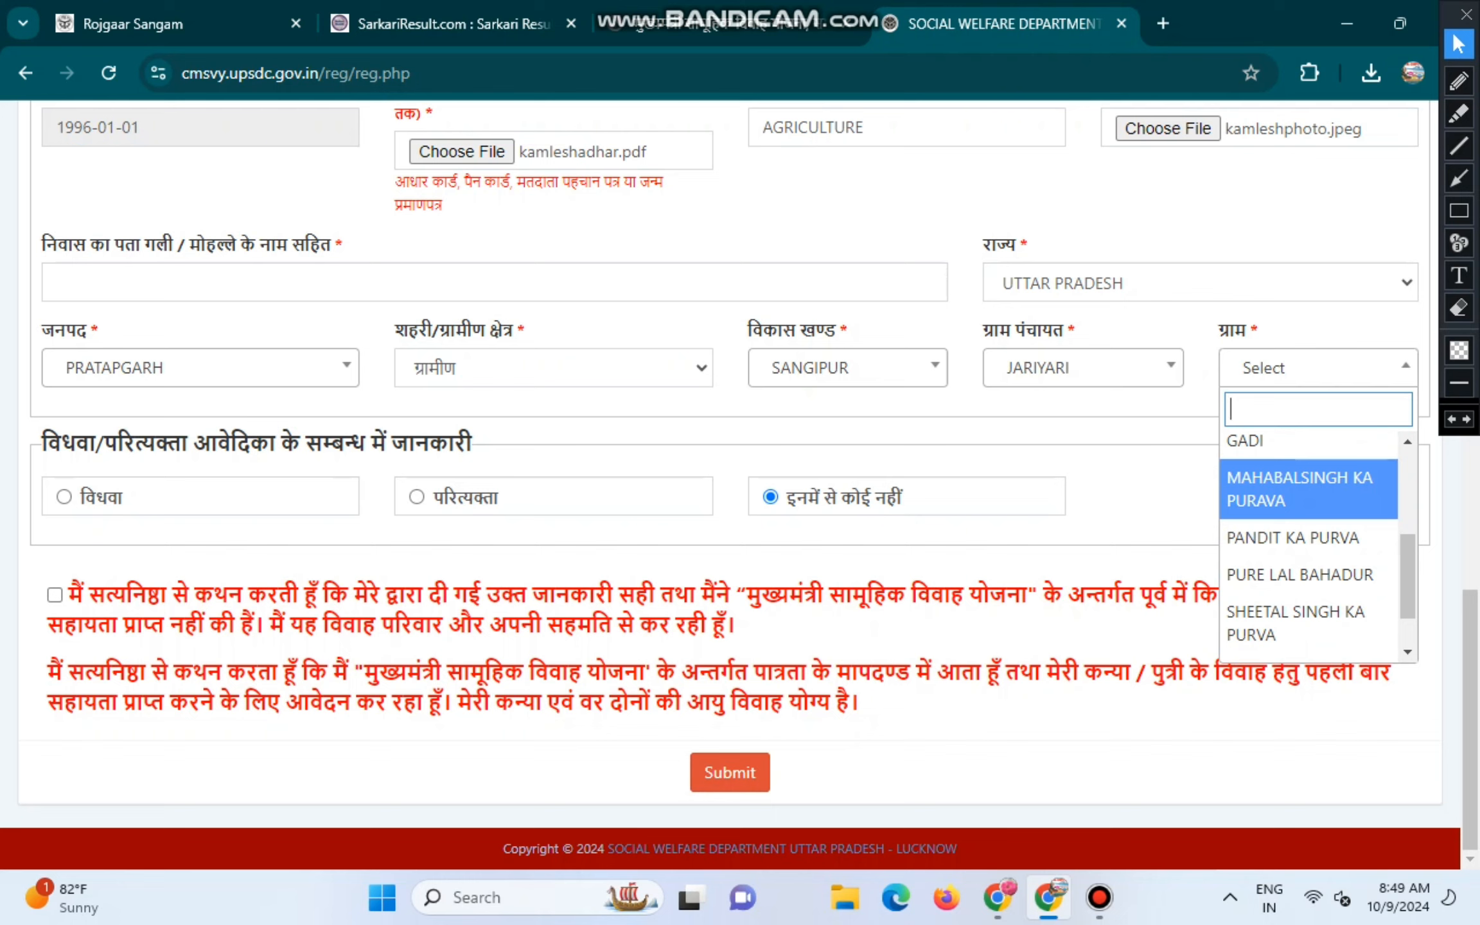
text(JARI)
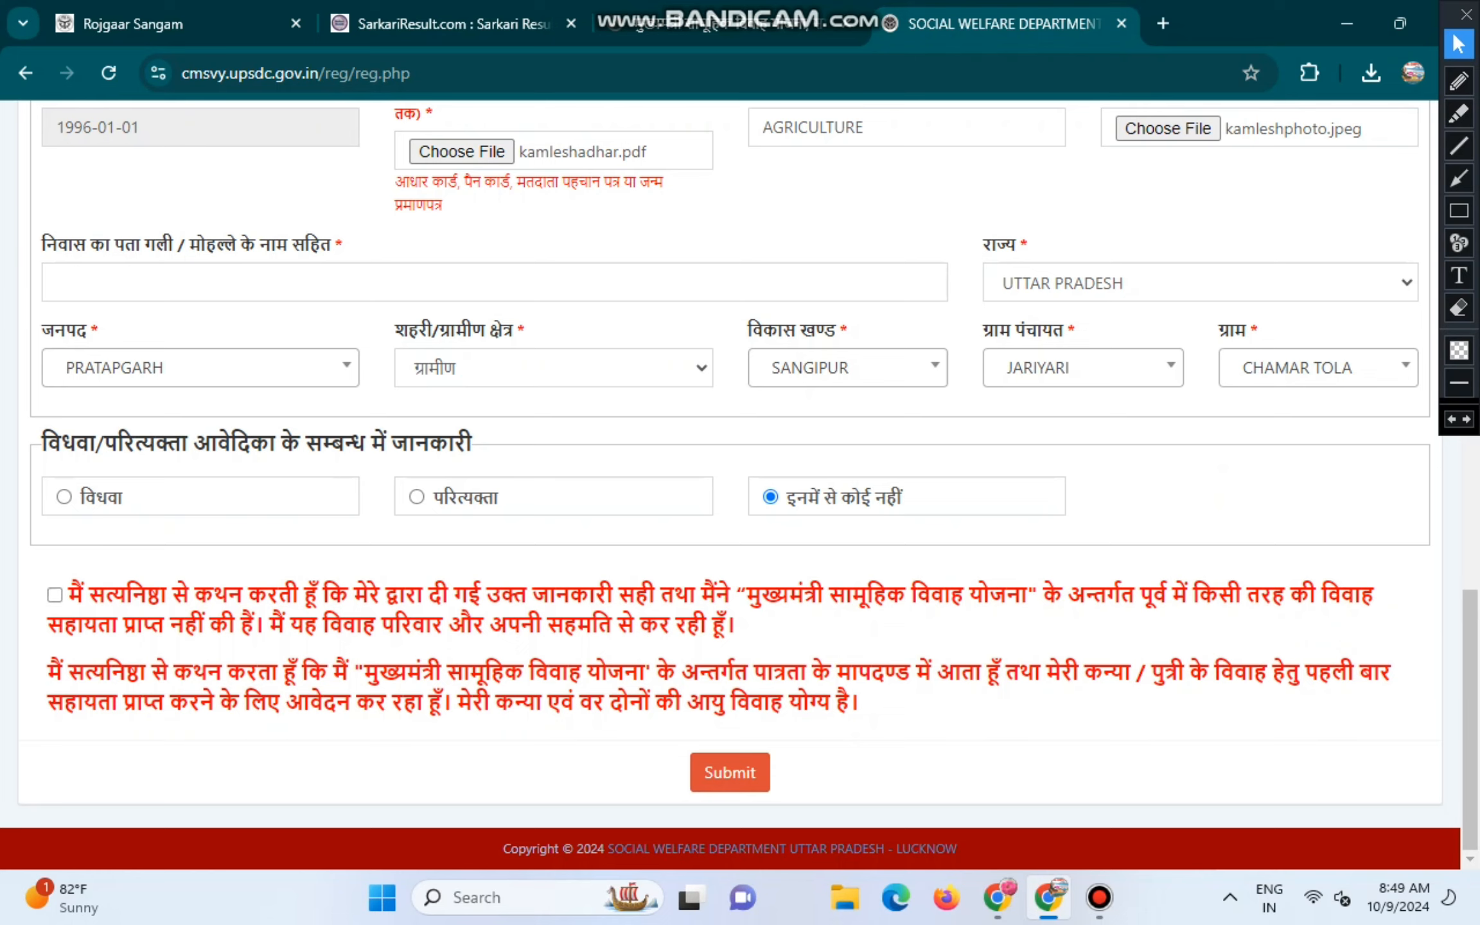
Step: Accept the applicant's declaration and submit the marriage scheme application
click(54, 595)
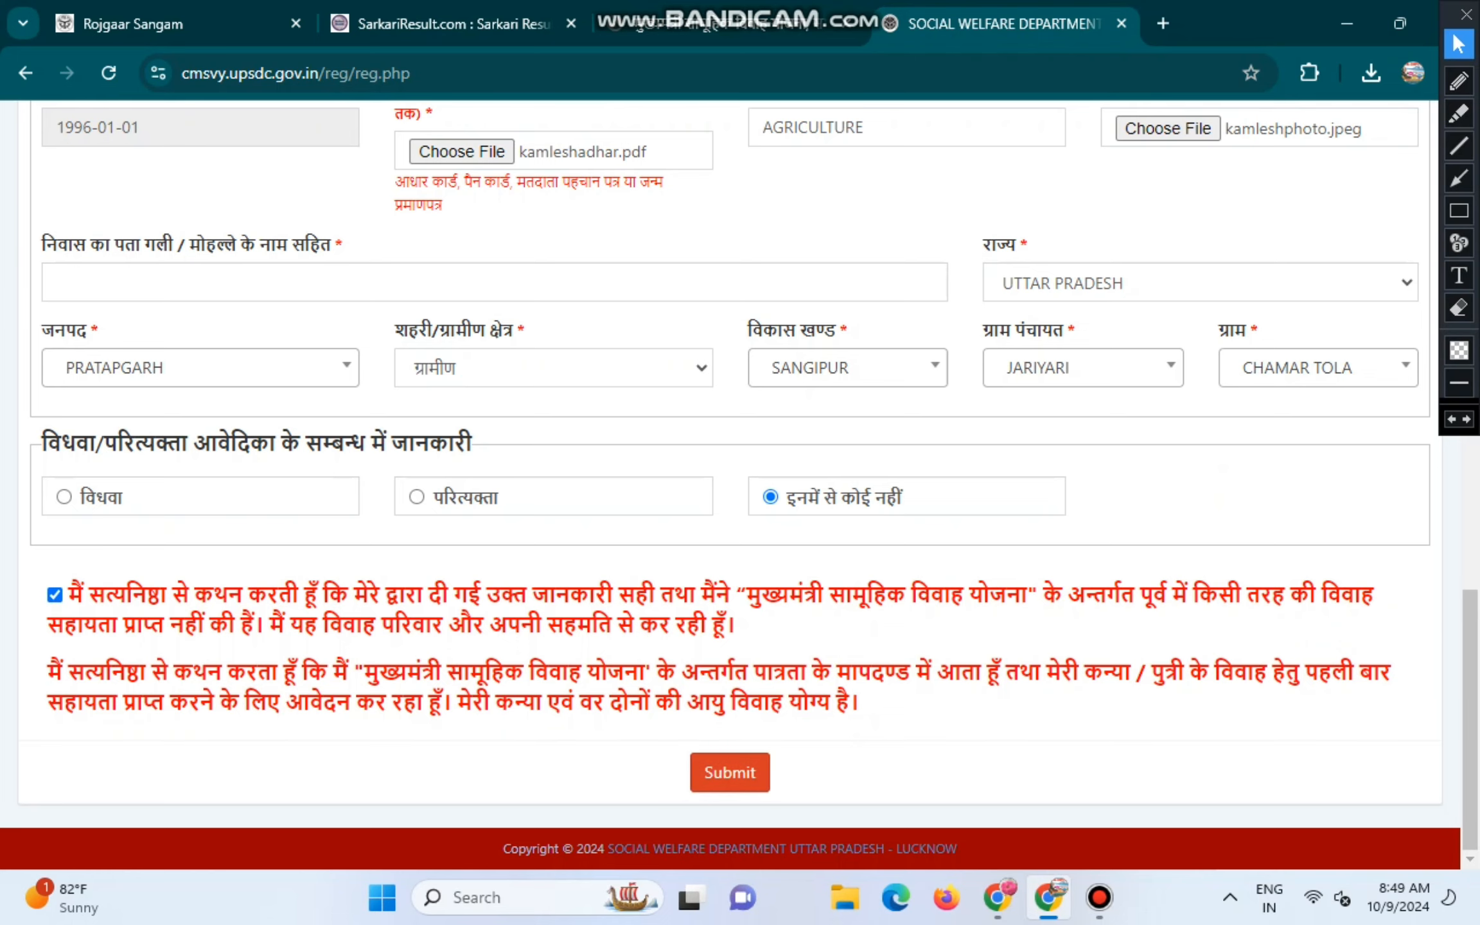
click(730, 773)
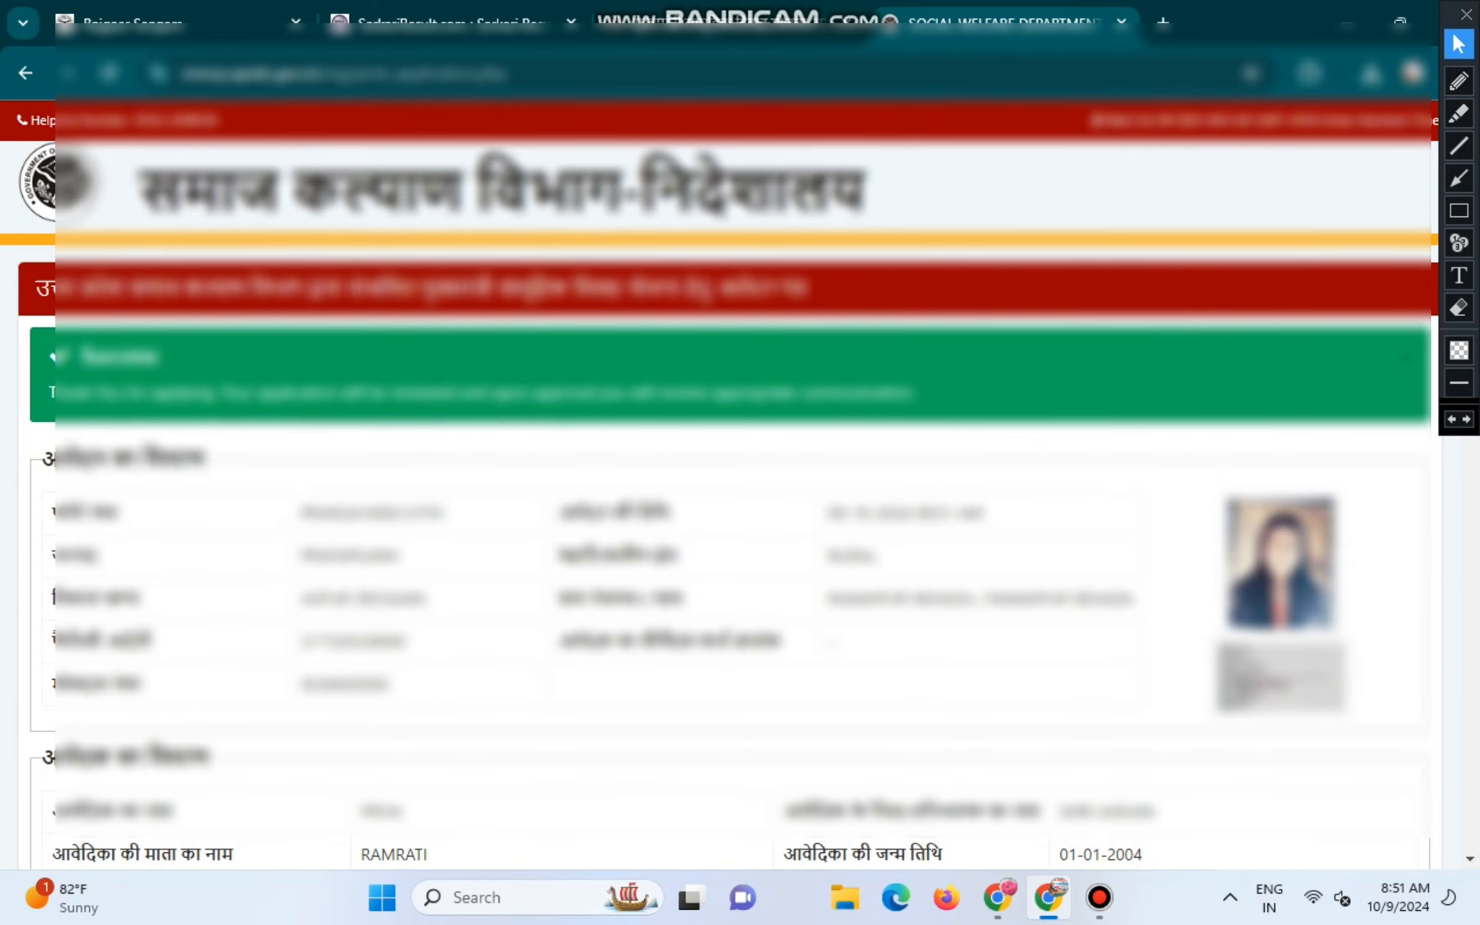
Step: Circle the Print Receipt option below the submitted application's details and open the receipt for printing
scroll(739, 488, down, 15)
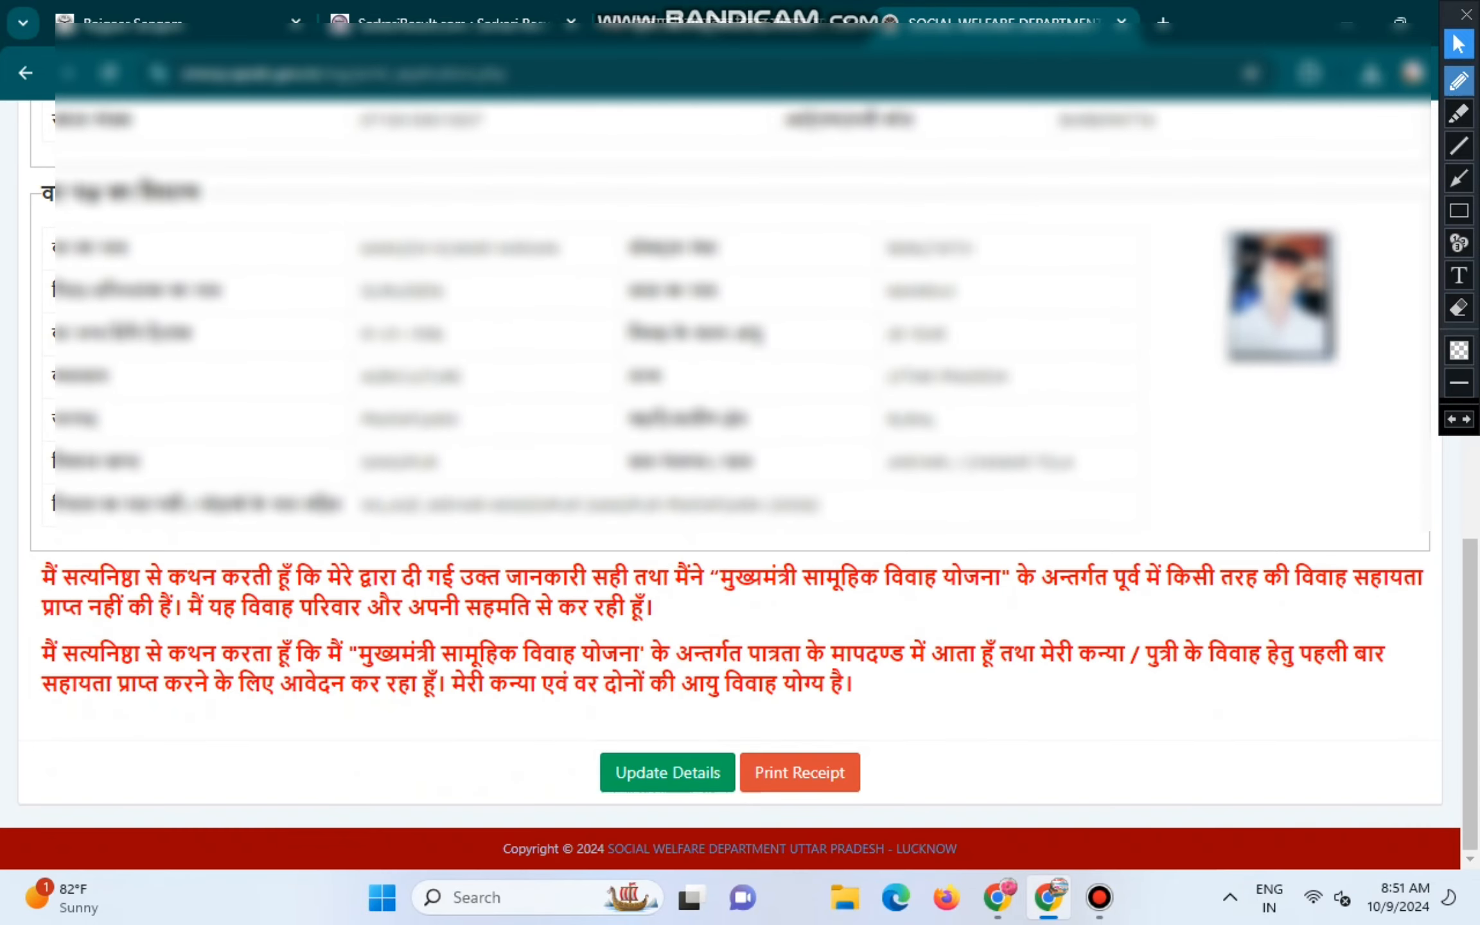
click(1459, 82)
mouse_move(768, 733)
mouse_down()
mouse_move(732, 789)
mouse_move(898, 785)
mouse_move(758, 726)
mouse_up()
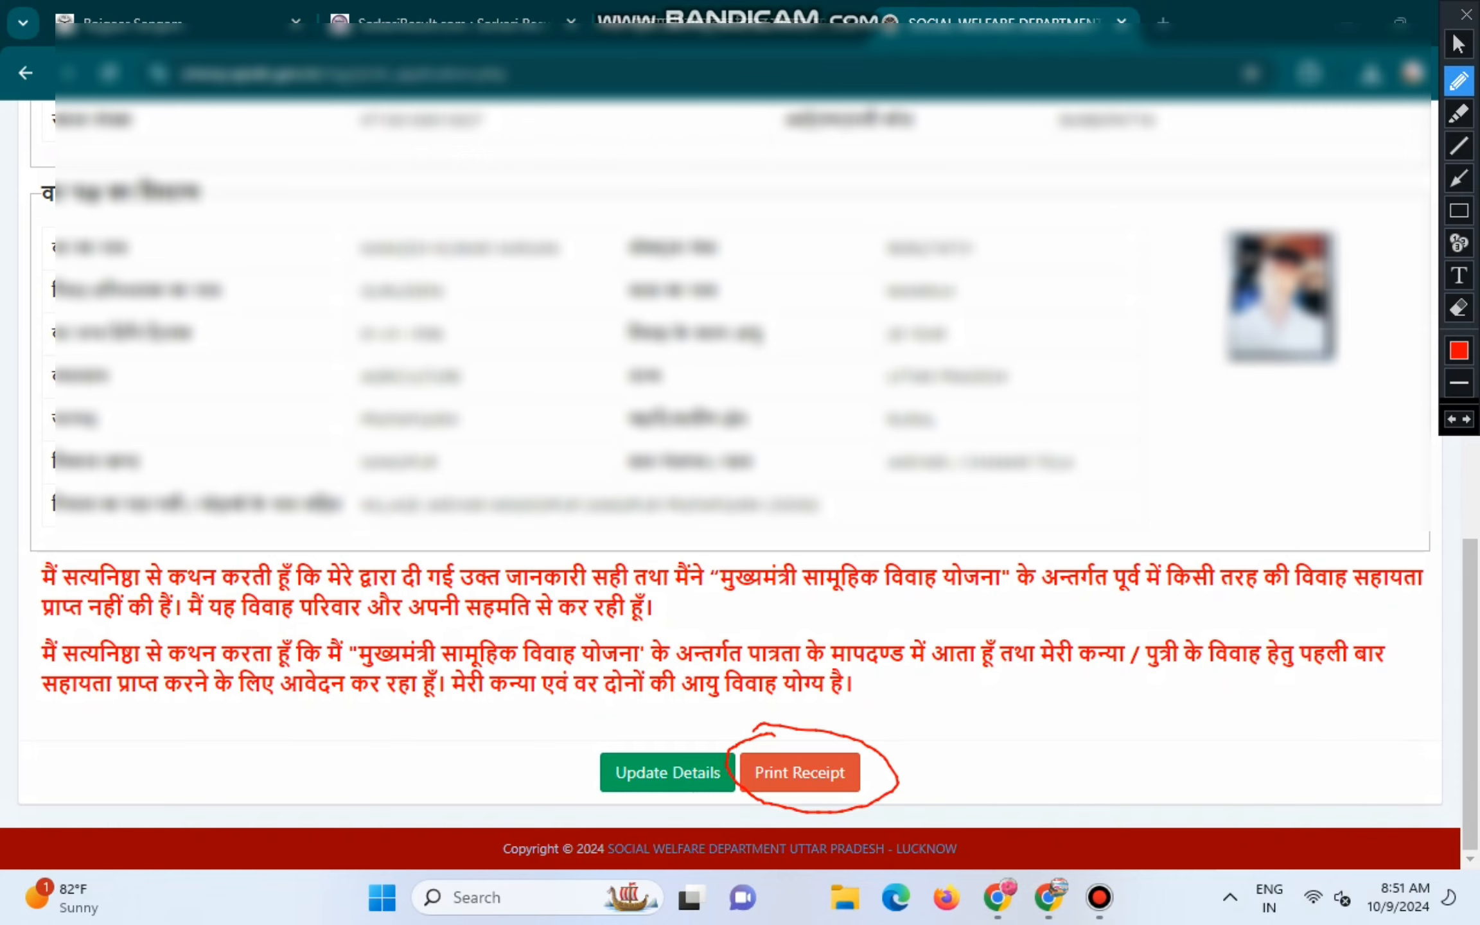
click(1459, 44)
click(800, 773)
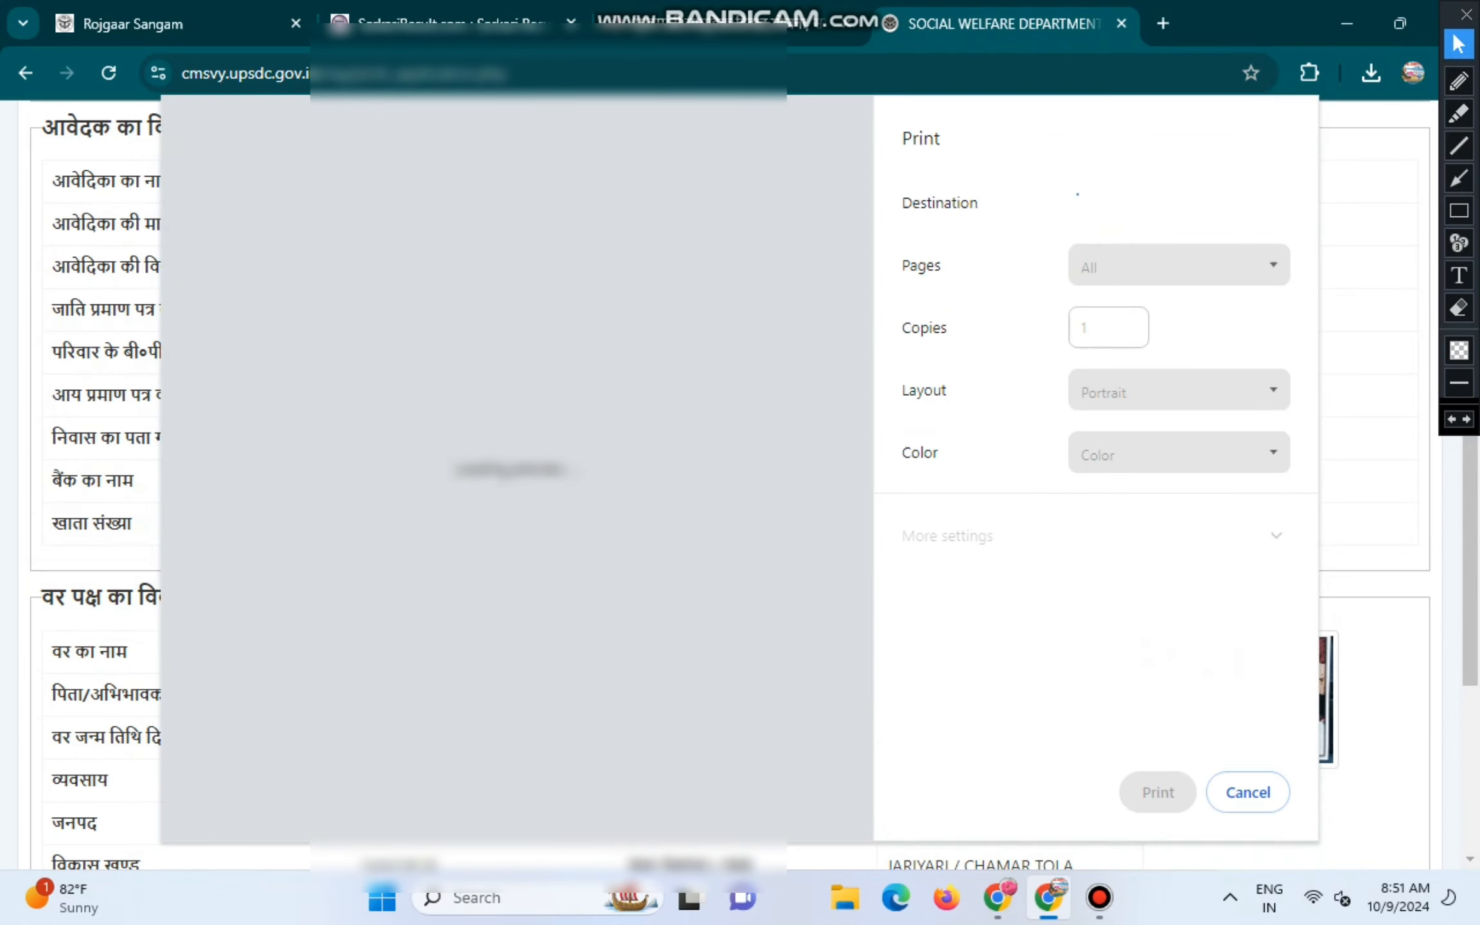